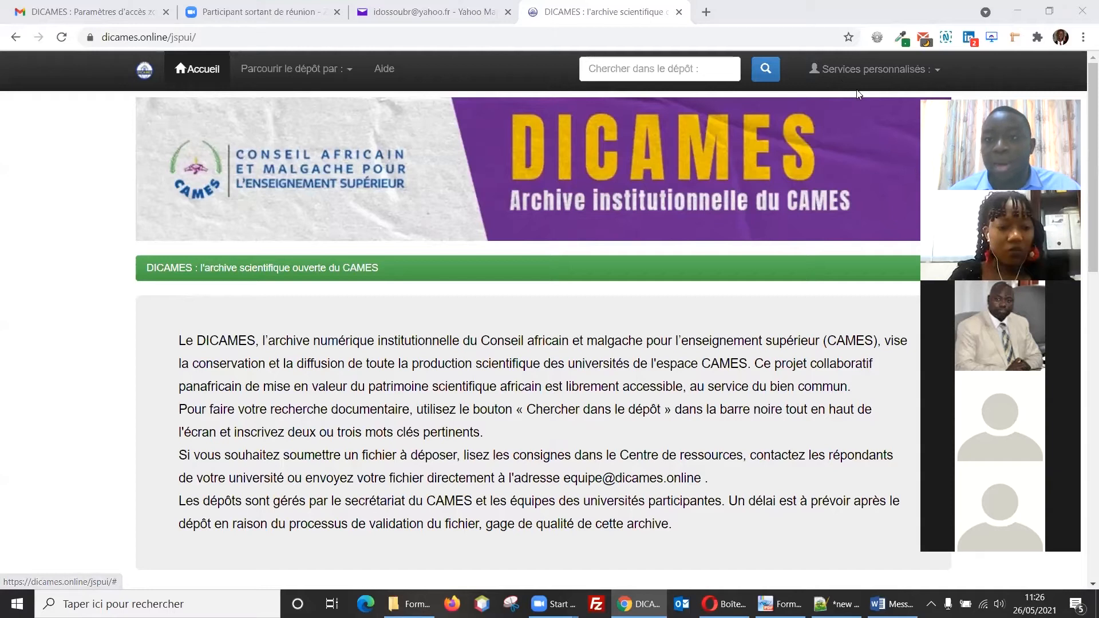
Step: From Espace personnel's 'Mot de passe oublié' page, request a reset e-mail for the account's address
click(822, 77)
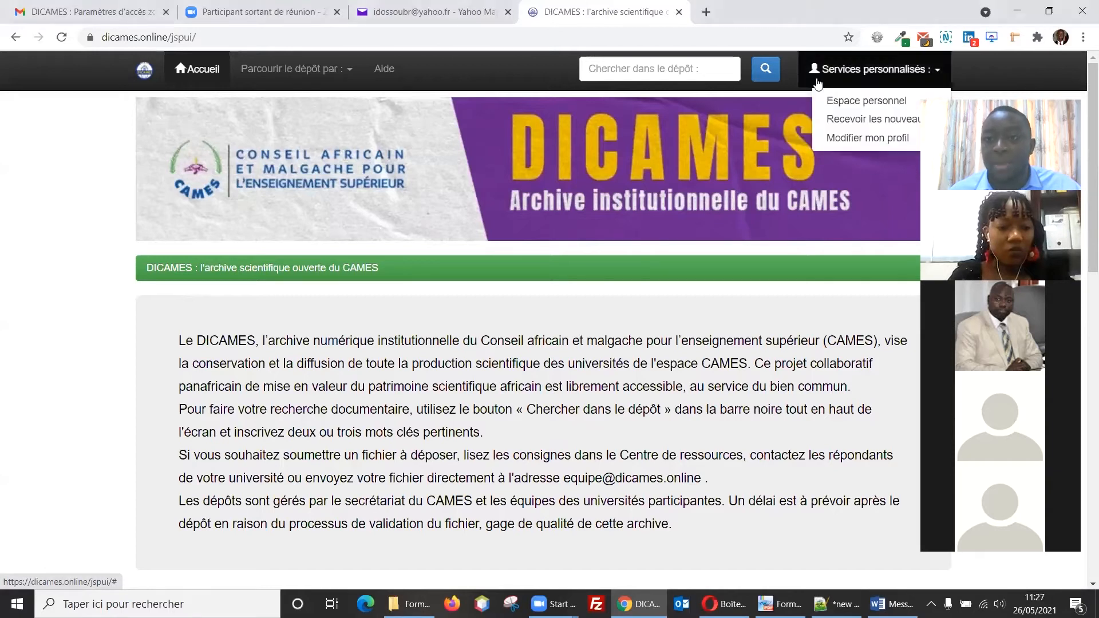
click(830, 99)
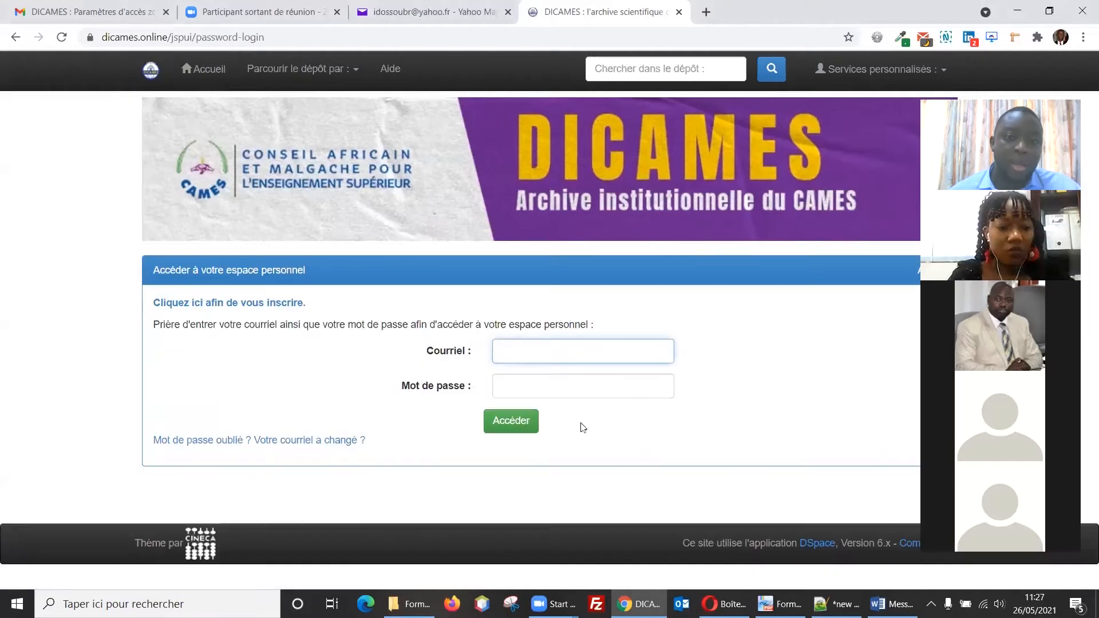
click(269, 442)
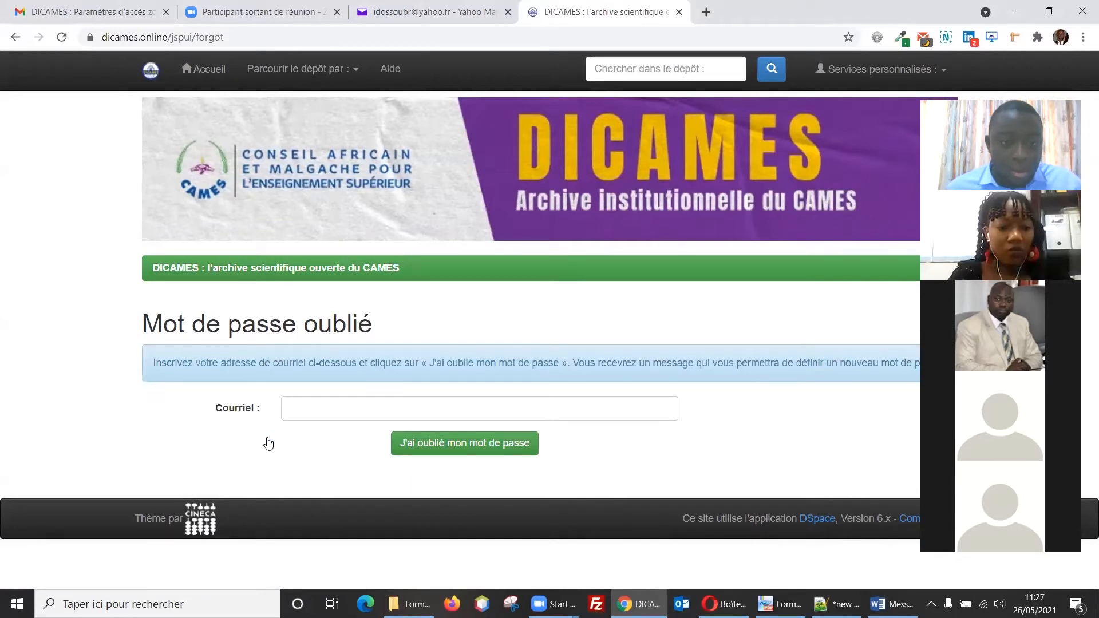
click(312, 408)
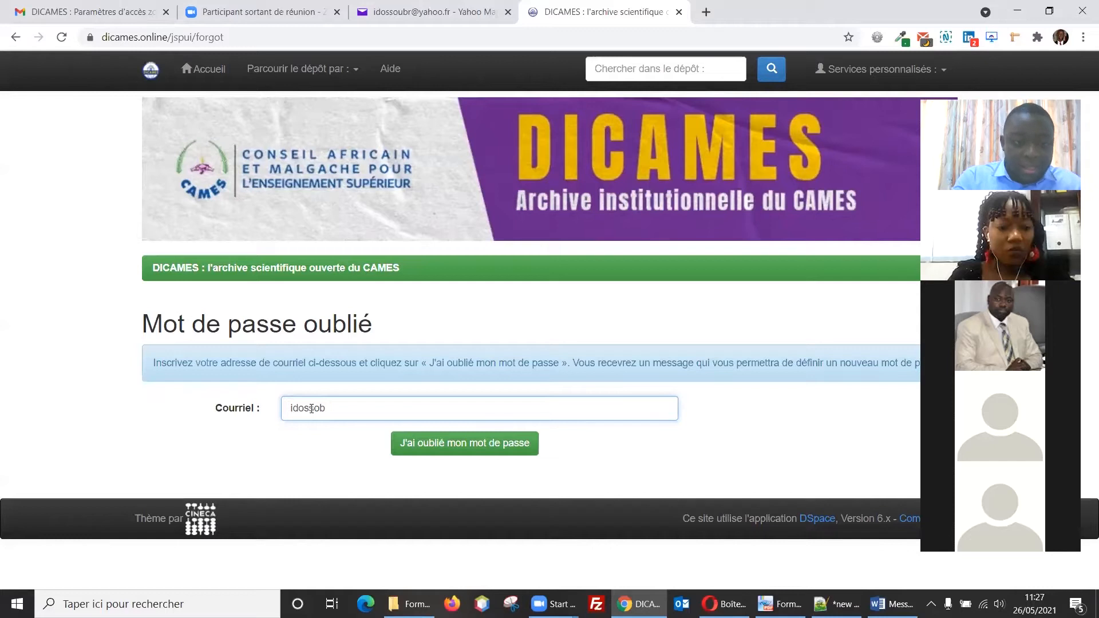
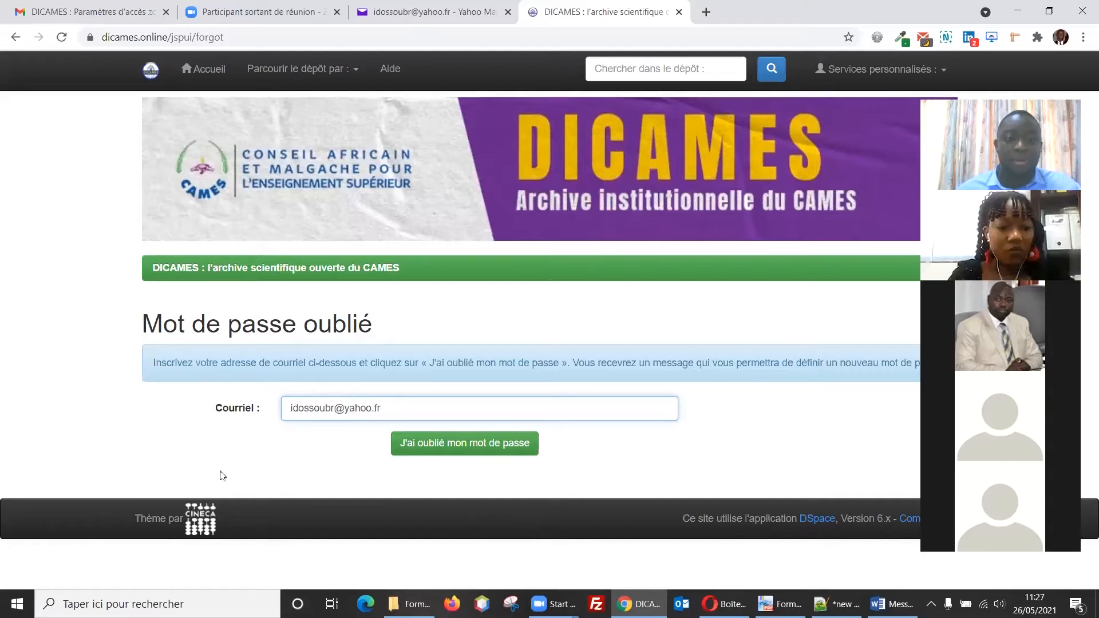
click(461, 447)
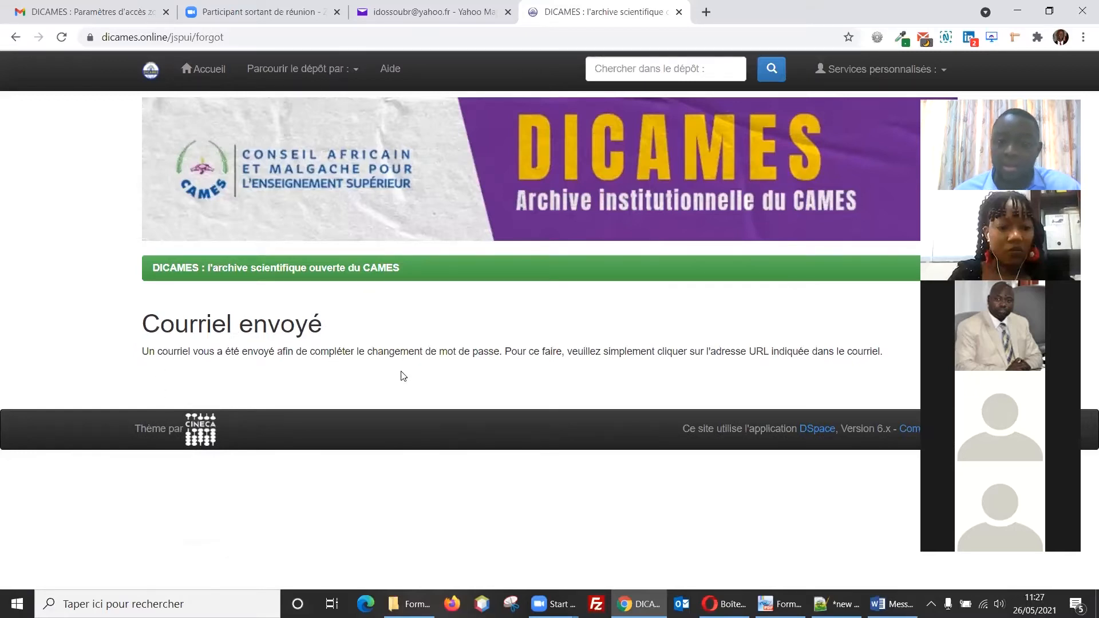
click(397, 20)
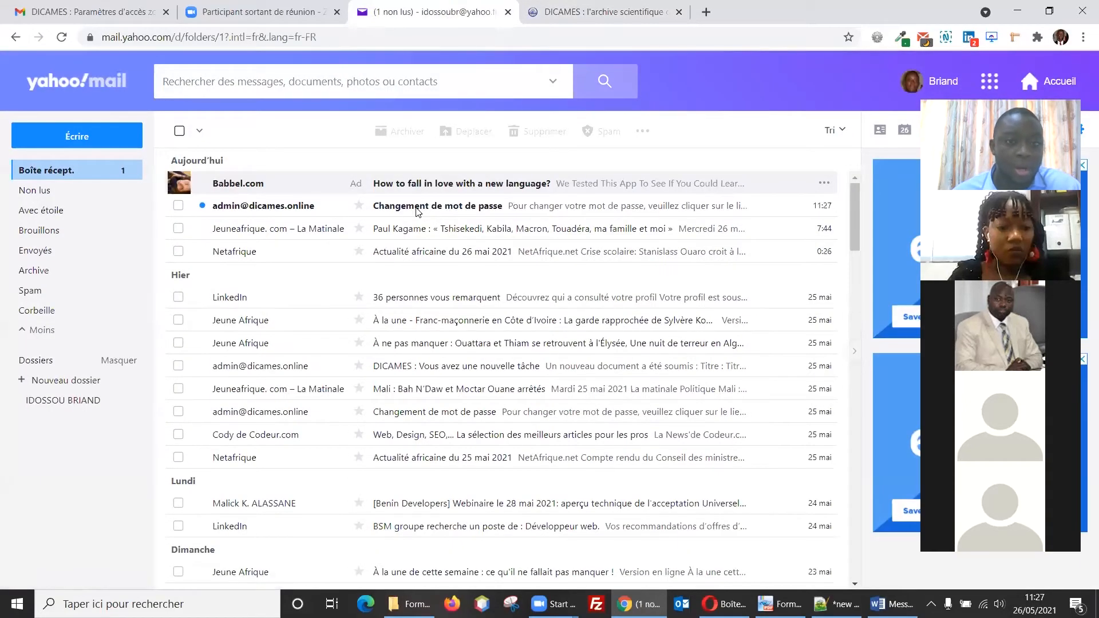
Step: Open the 'Changement de mot de passe' e-mail and follow its reset link to DICAMES
click(448, 213)
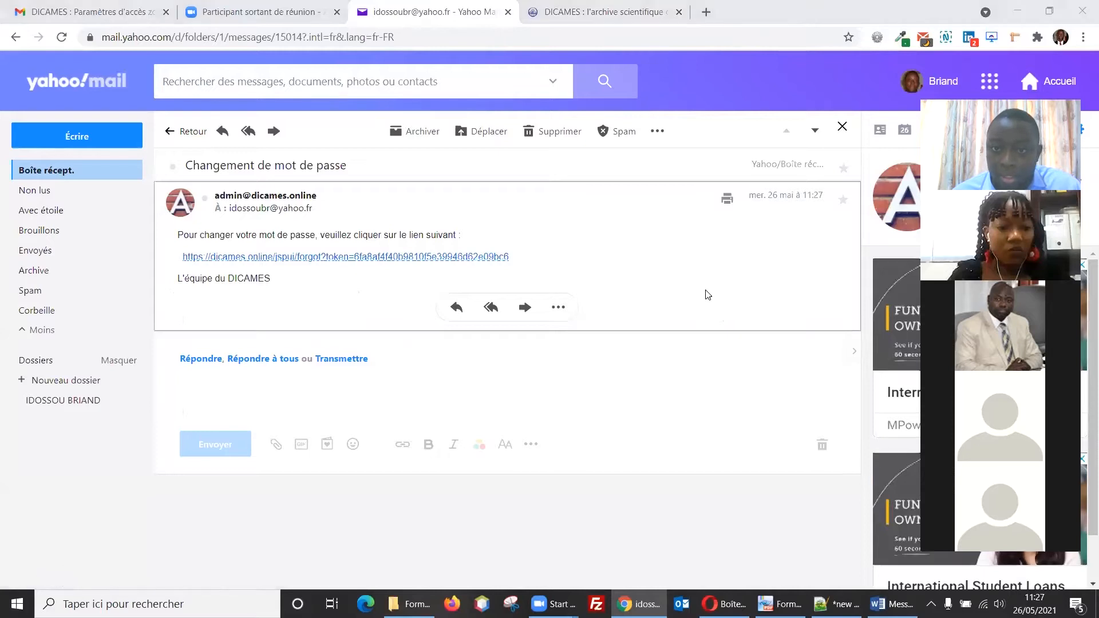
click(294, 258)
click(540, 279)
Step: Enter and confirm the new account password, then save it with Enregistrer
text(•••••••)
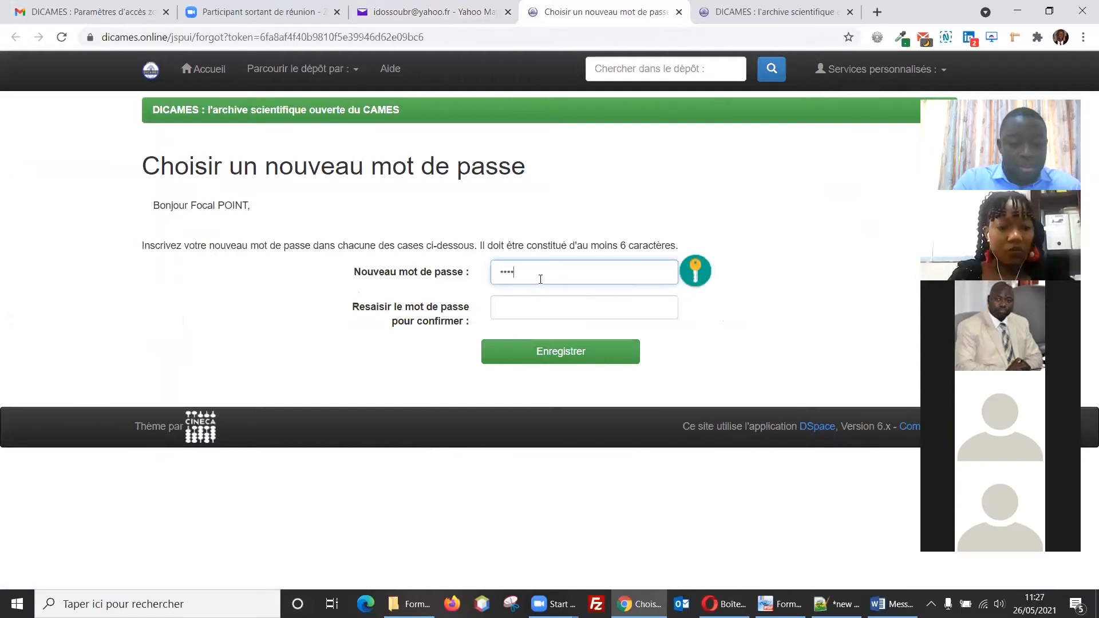
text(•)
click(540, 312)
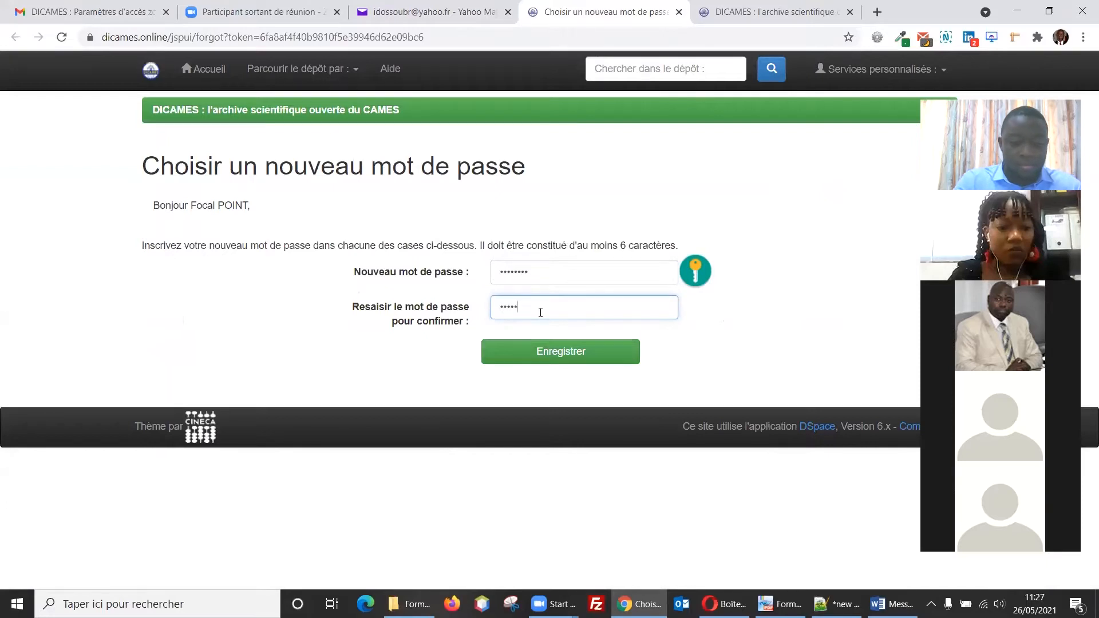
click(528, 351)
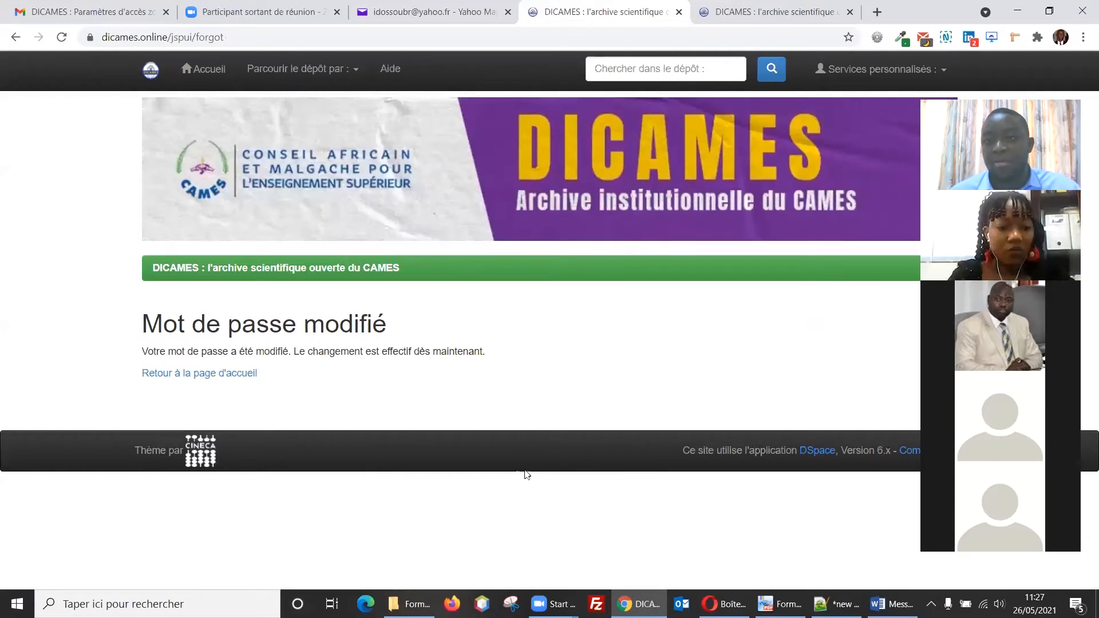
Step: Log in to Espace personnel with the account e-mail and the new password
click(878, 70)
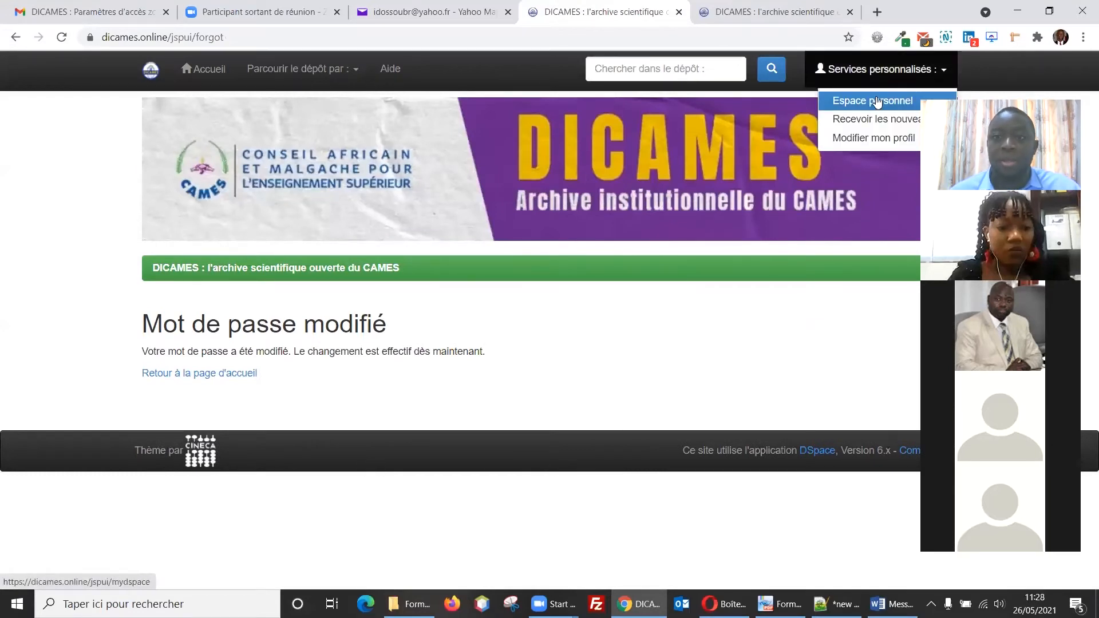
click(877, 101)
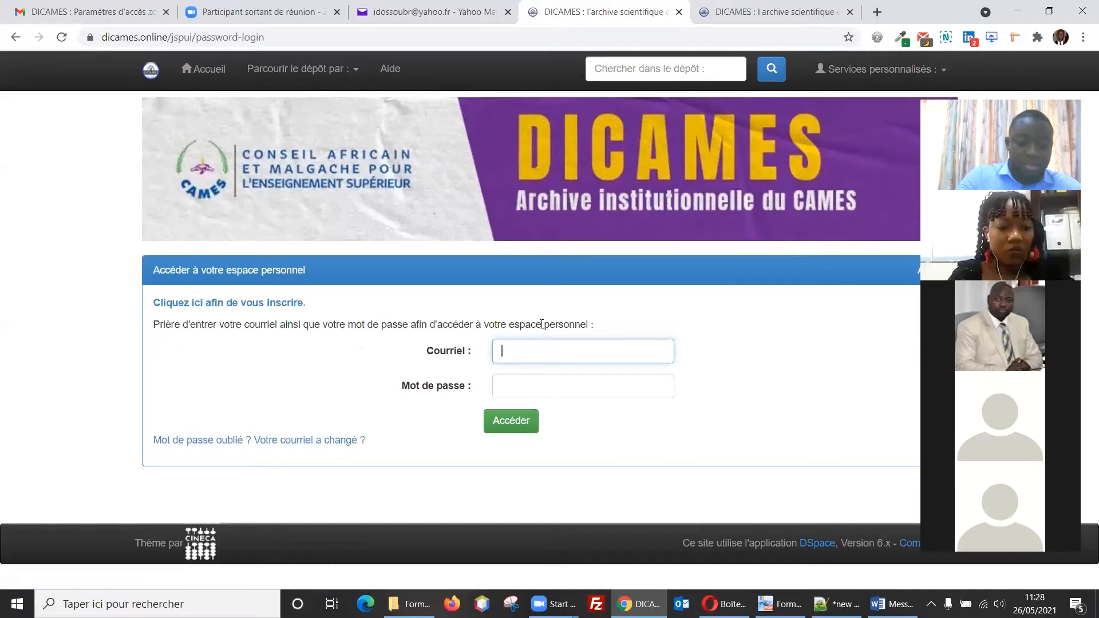
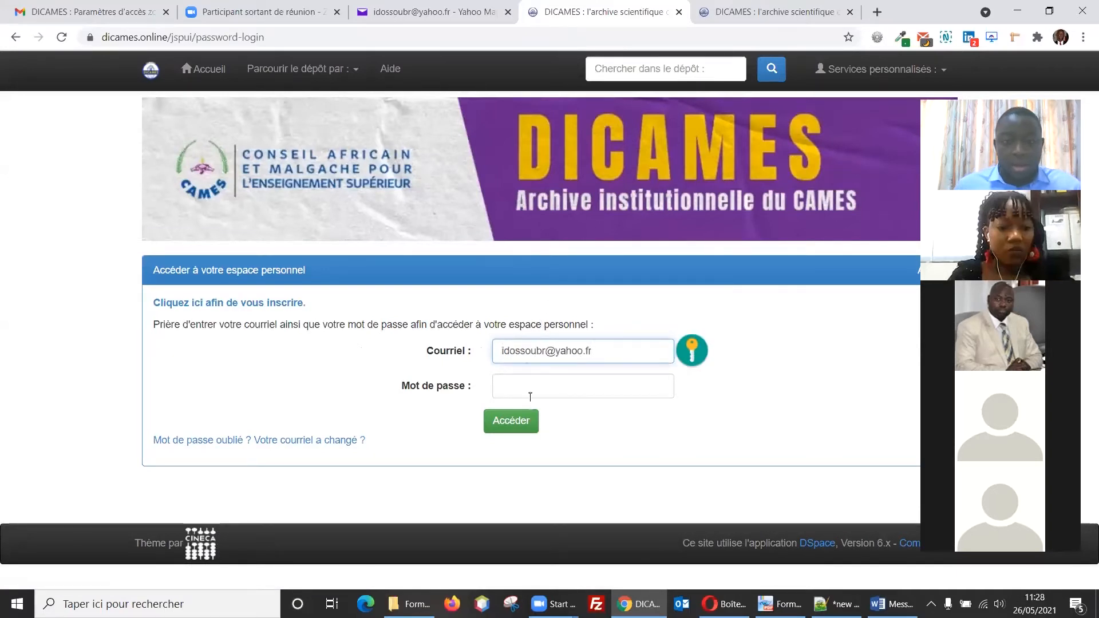
click(529, 385)
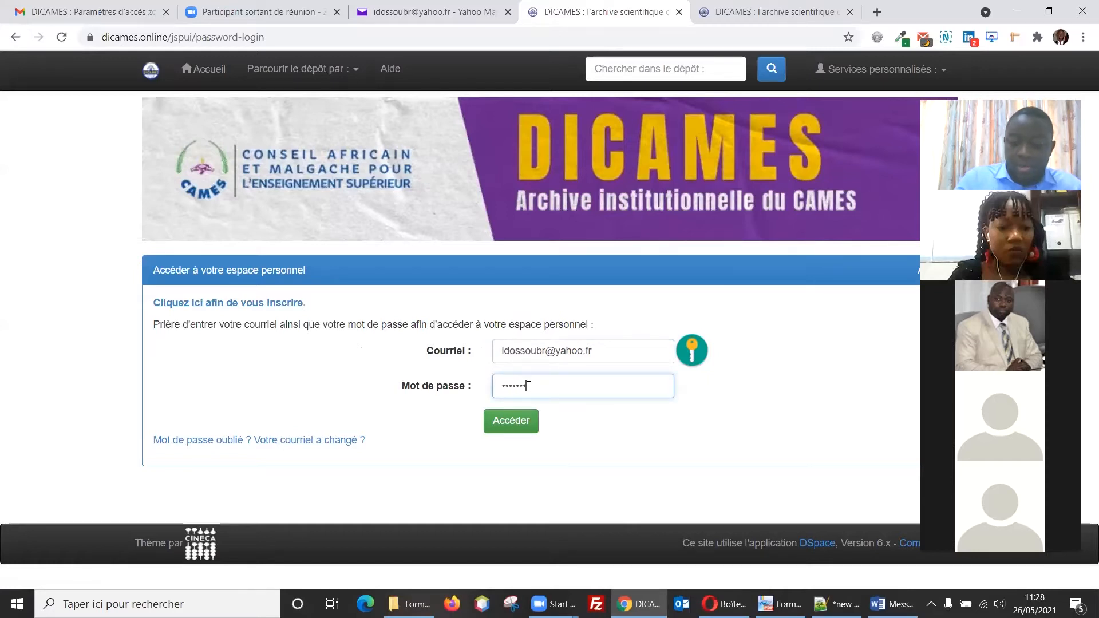
key(Return)
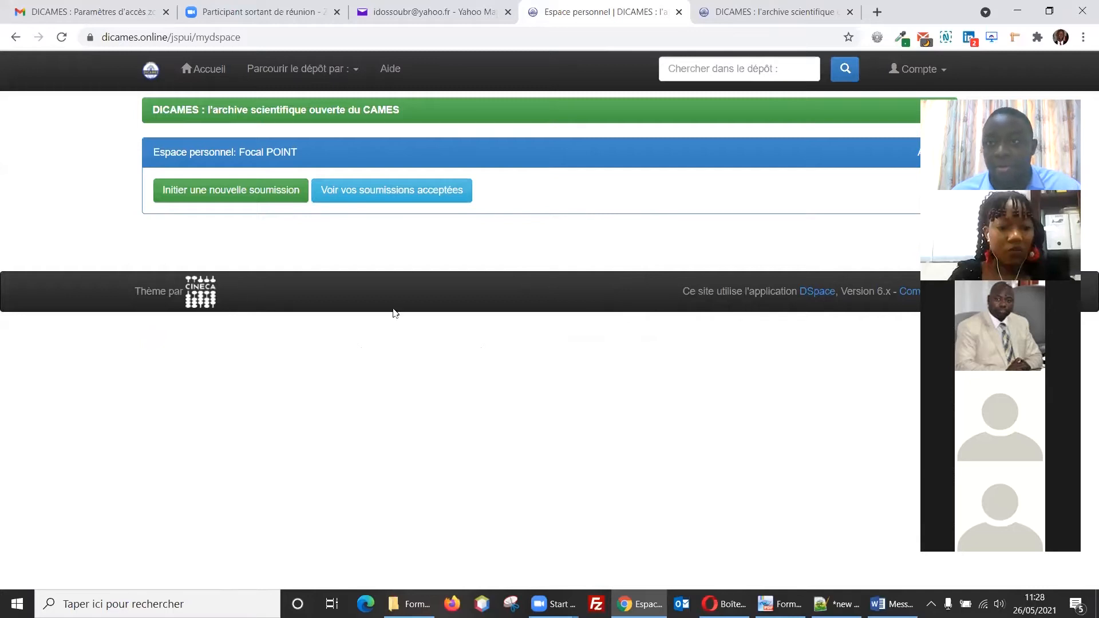
click(850, 76)
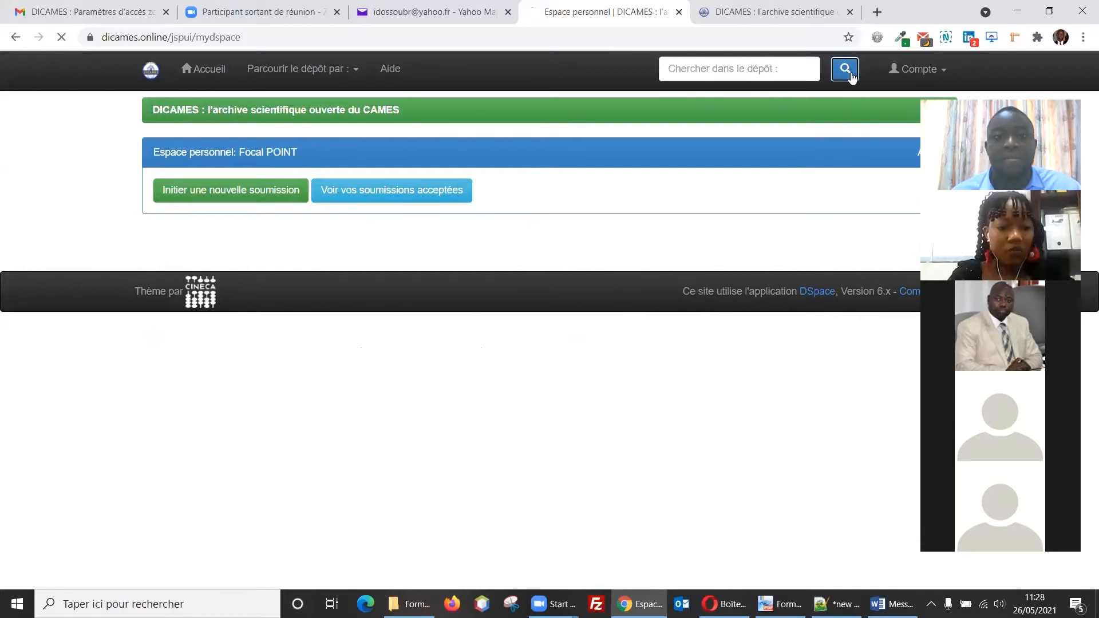
scroll(262, 446, down, 1)
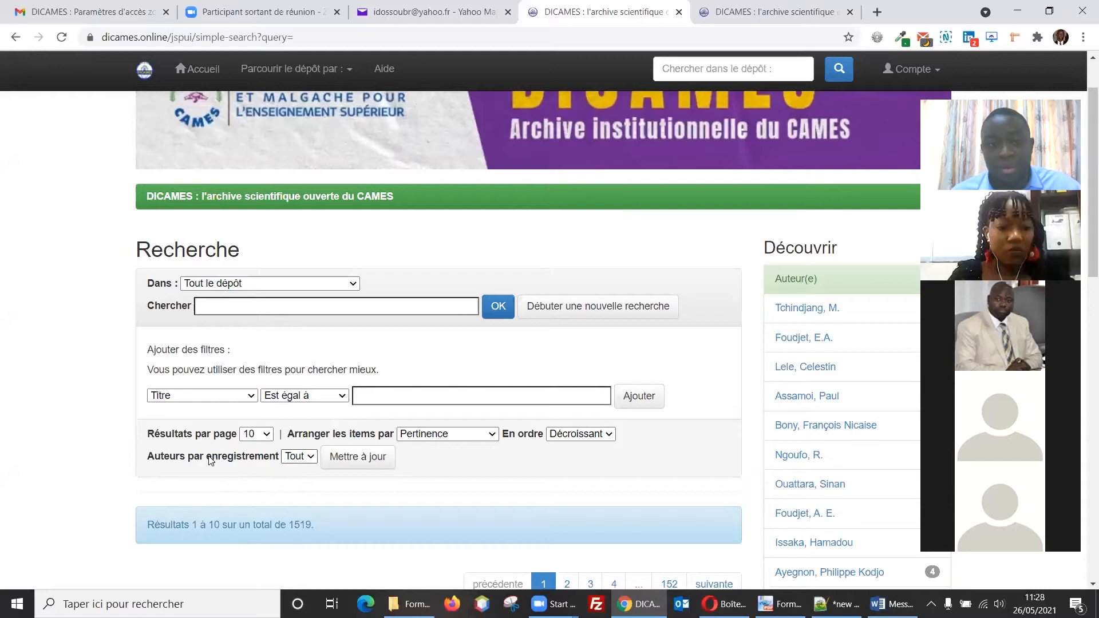
click(390, 401)
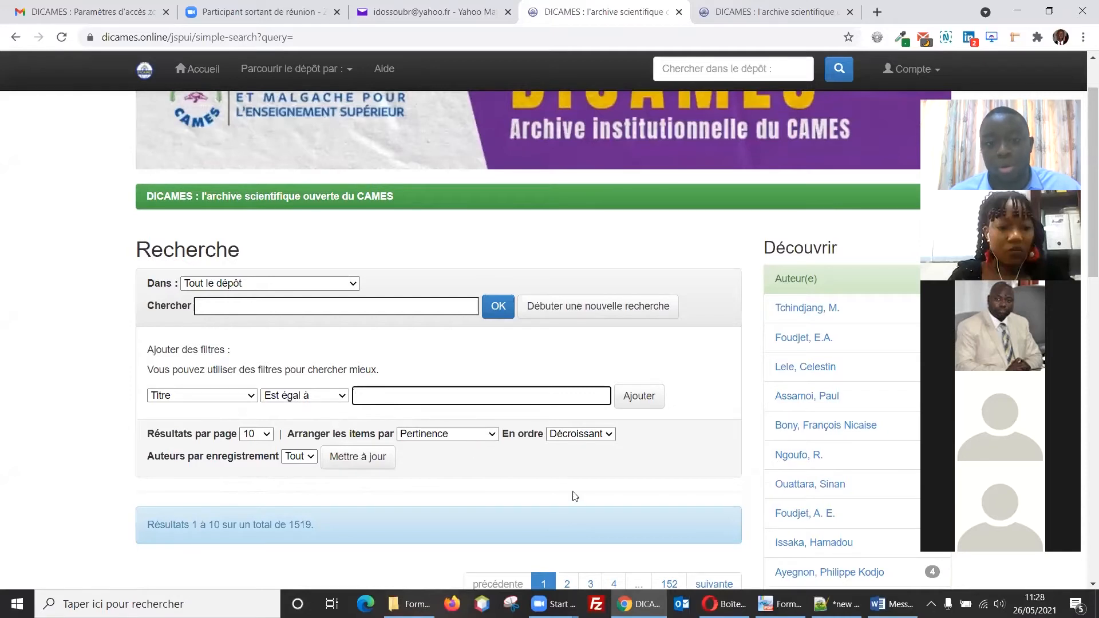
scroll(575, 496, down, 2)
scroll(524, 502, up, 1)
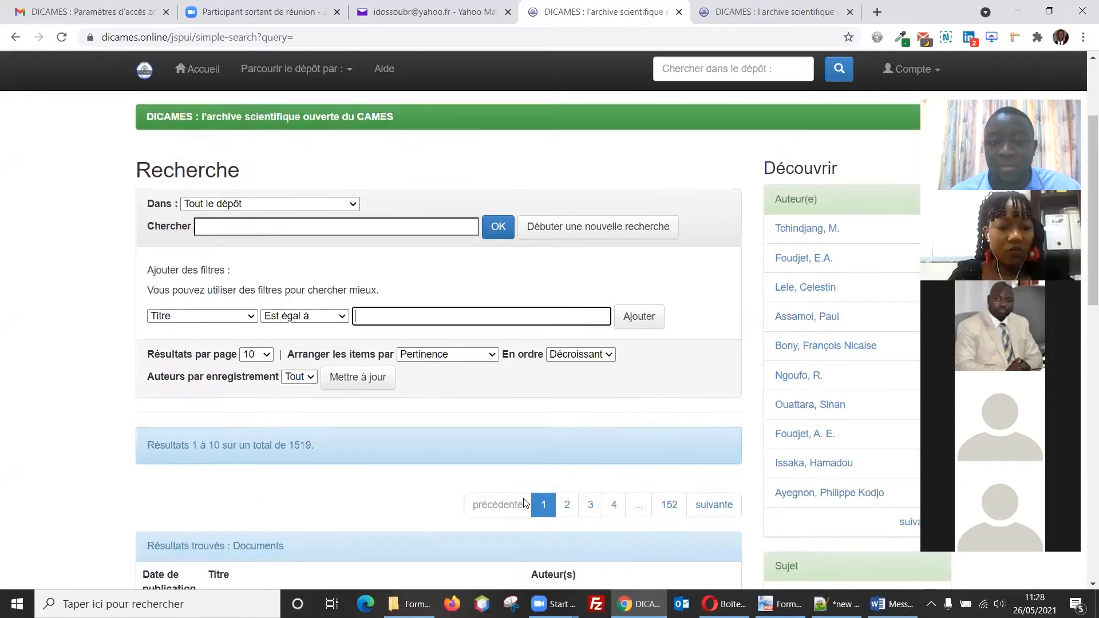
scroll(524, 503, up, 3)
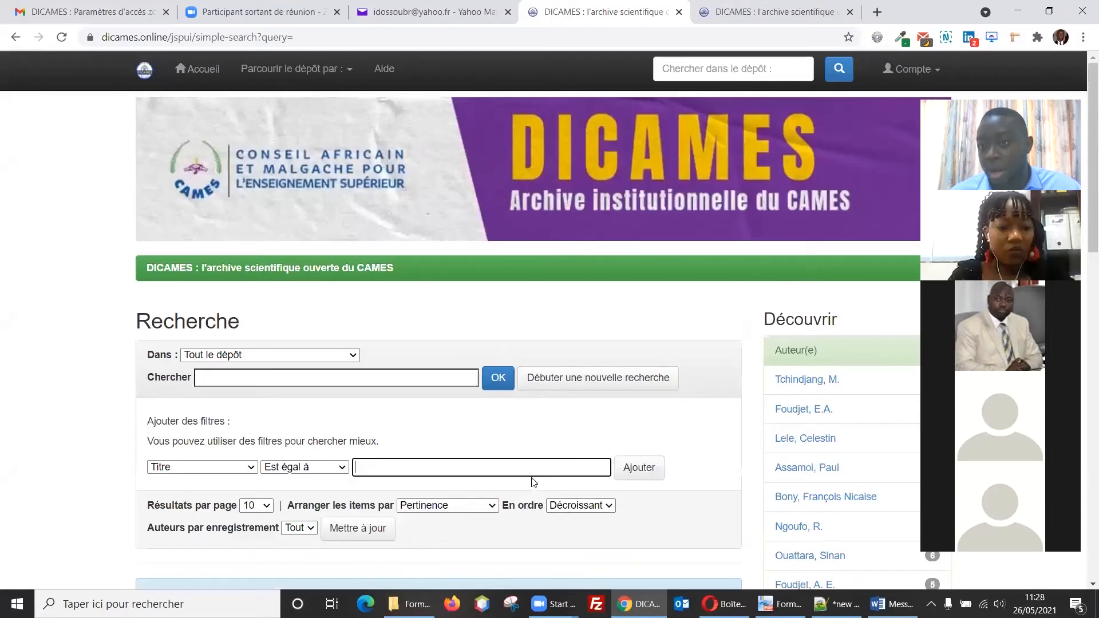
click(916, 75)
click(887, 112)
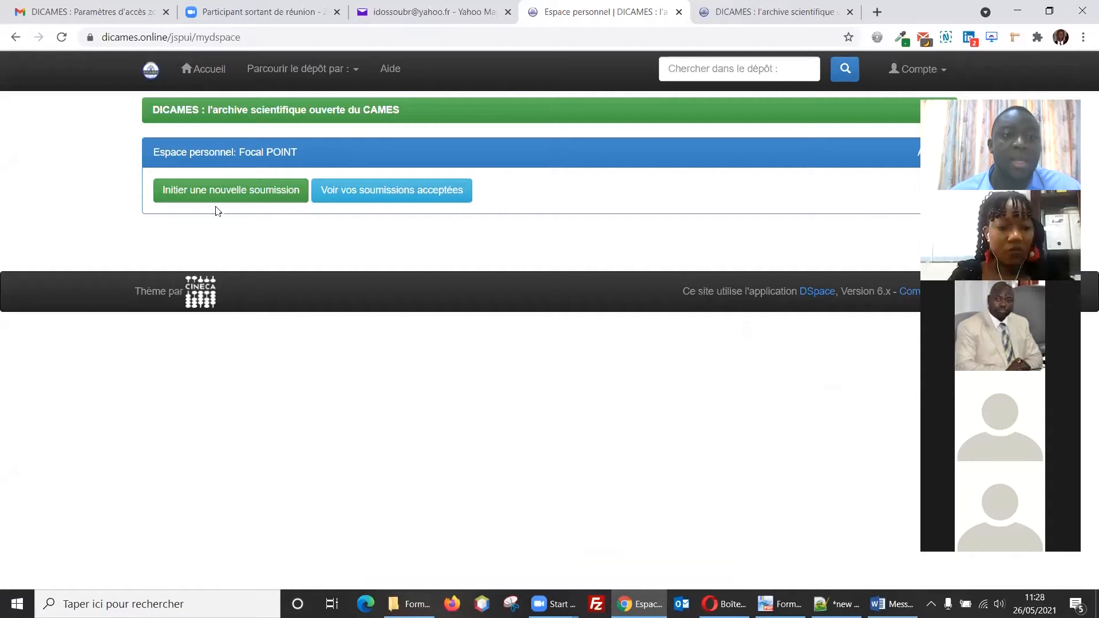
Step: Initiate a new submission in the Thèses soutenues collection and continue to the description form
click(216, 210)
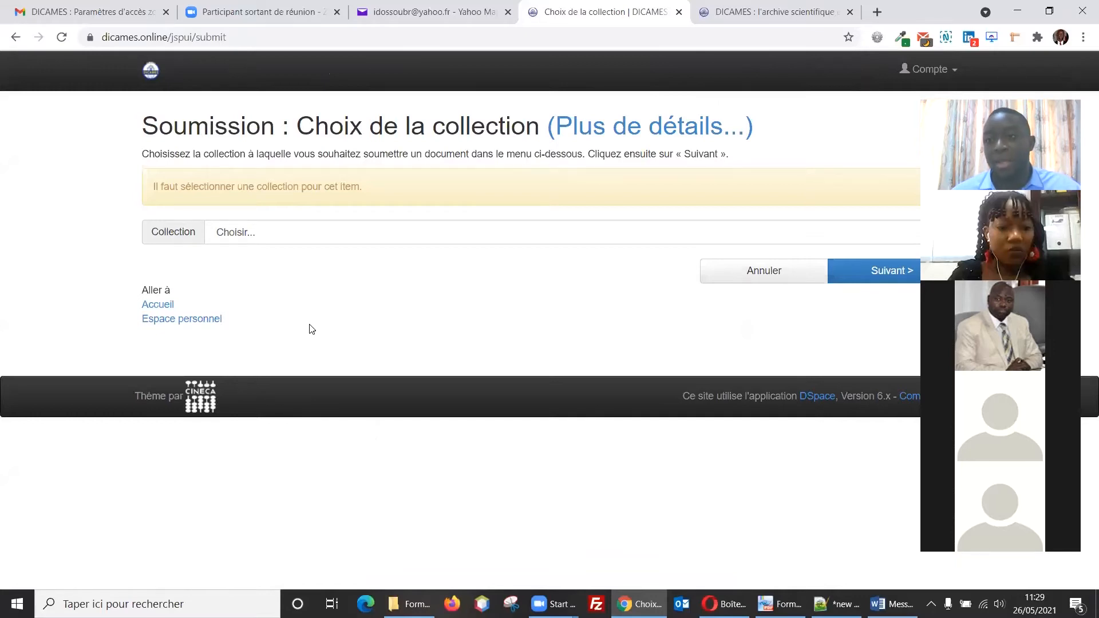
click(270, 235)
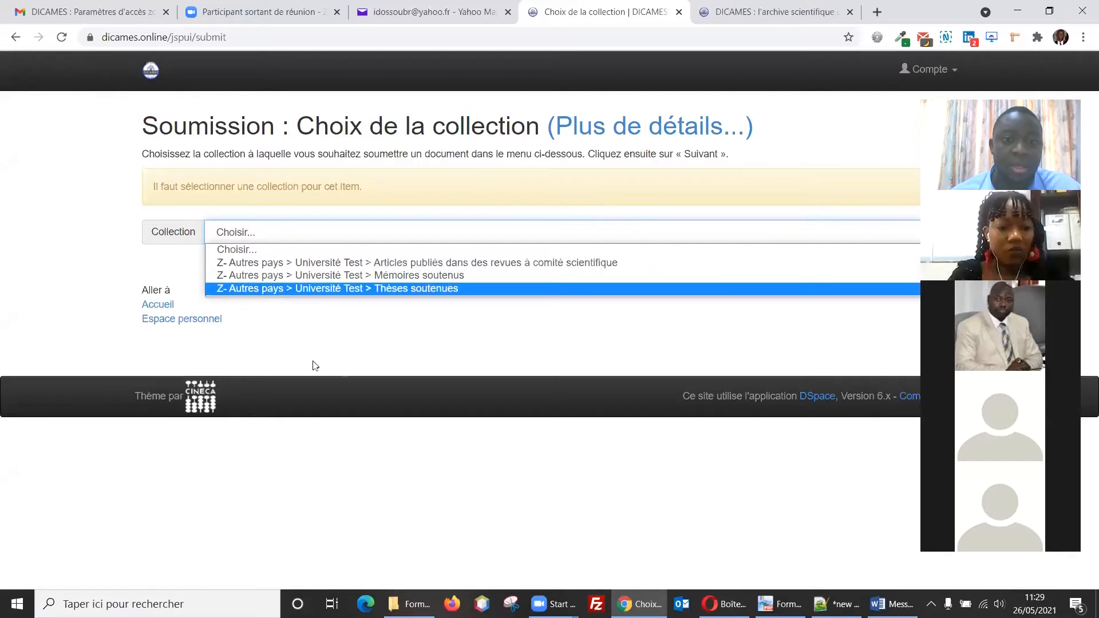
click(372, 290)
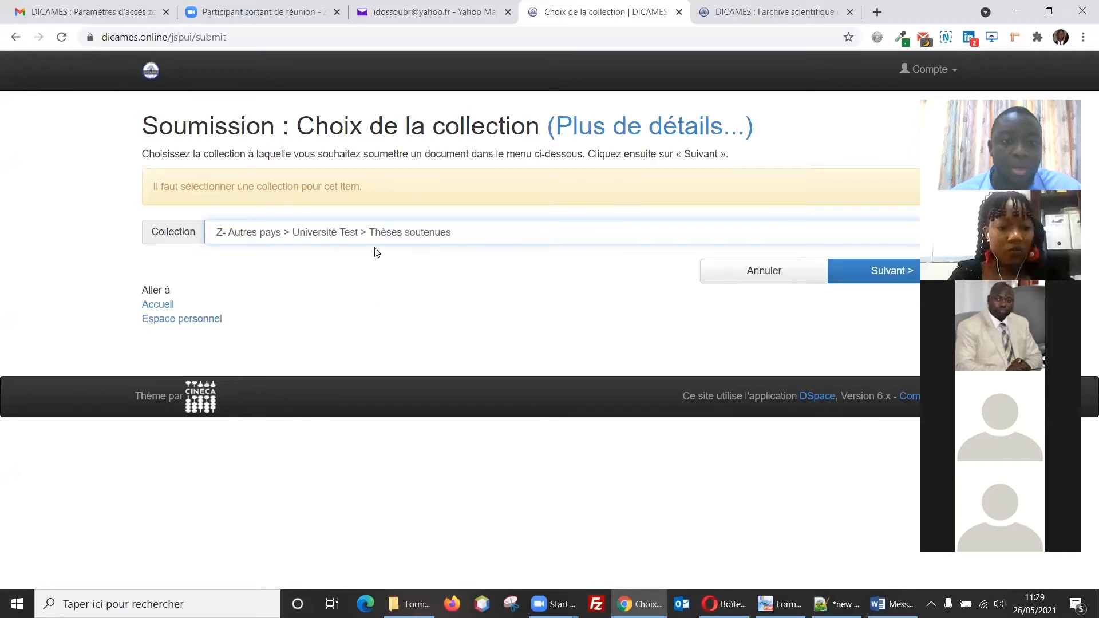
click(870, 276)
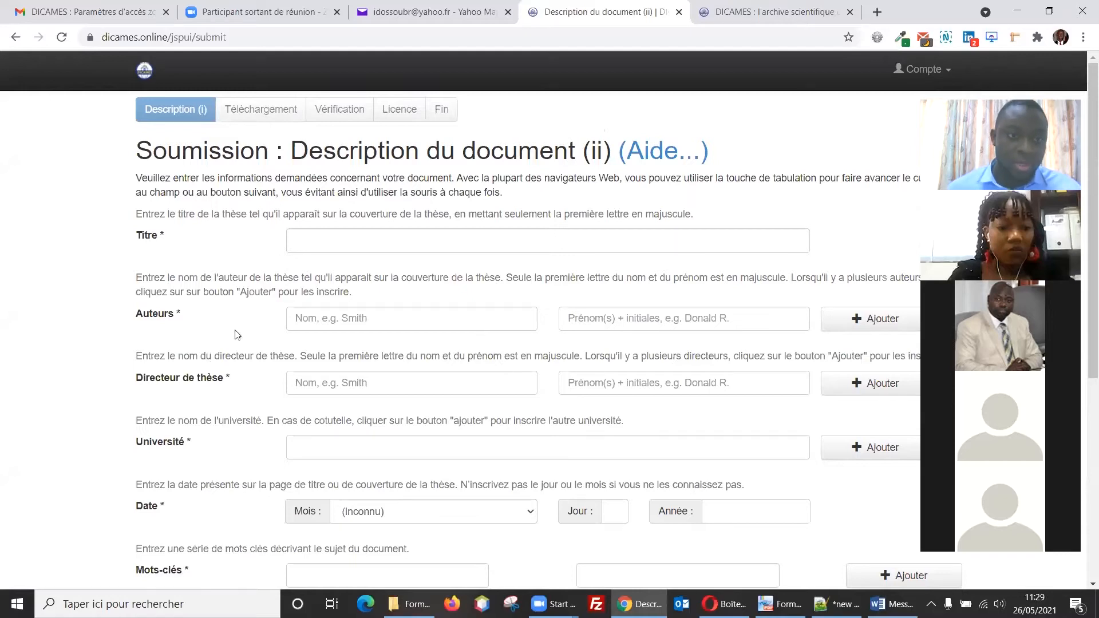
Step: Enter the title 'Titre de la thèse' and author 'Nomauteur' 'Prénomauteur'
click(328, 243)
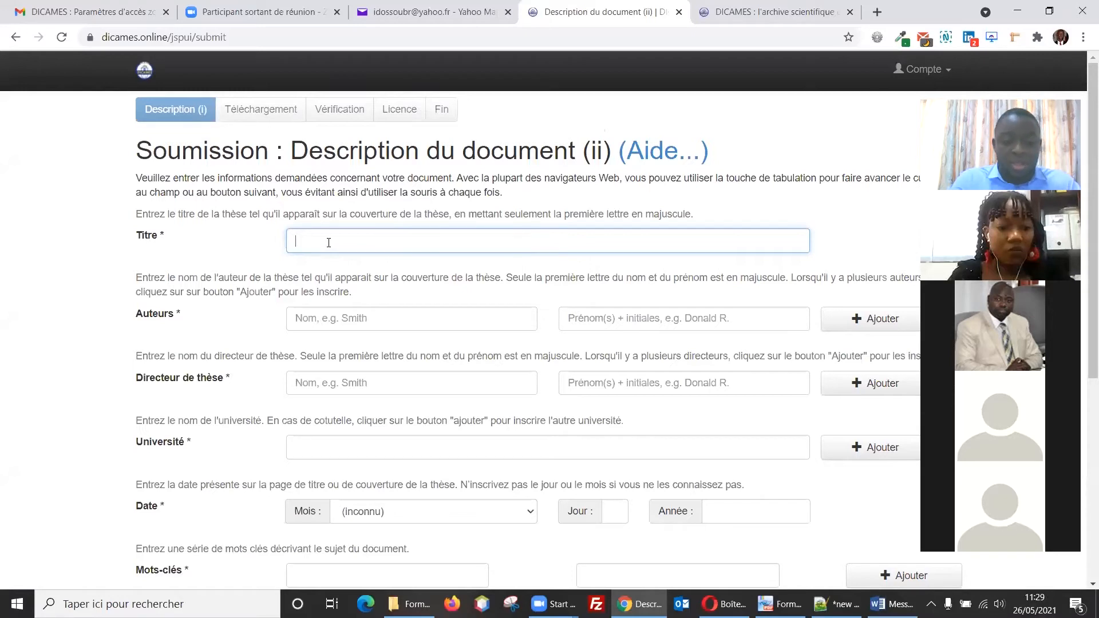
text(tre de la thèse)
click(347, 315)
text(Nomauteur)
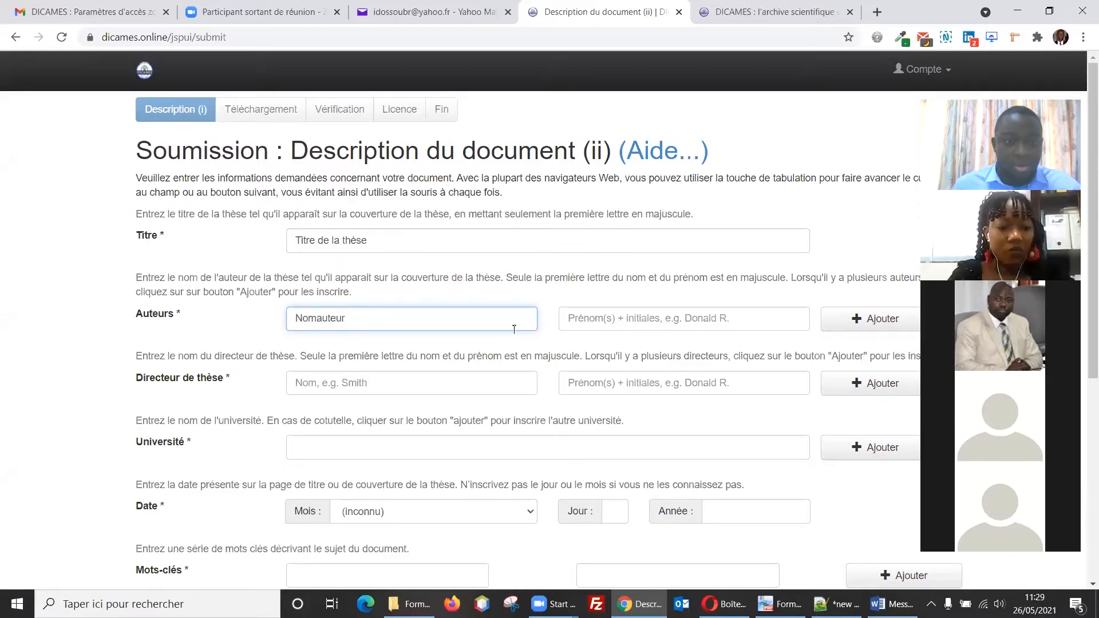
click(597, 326)
text(Prénomauteur)
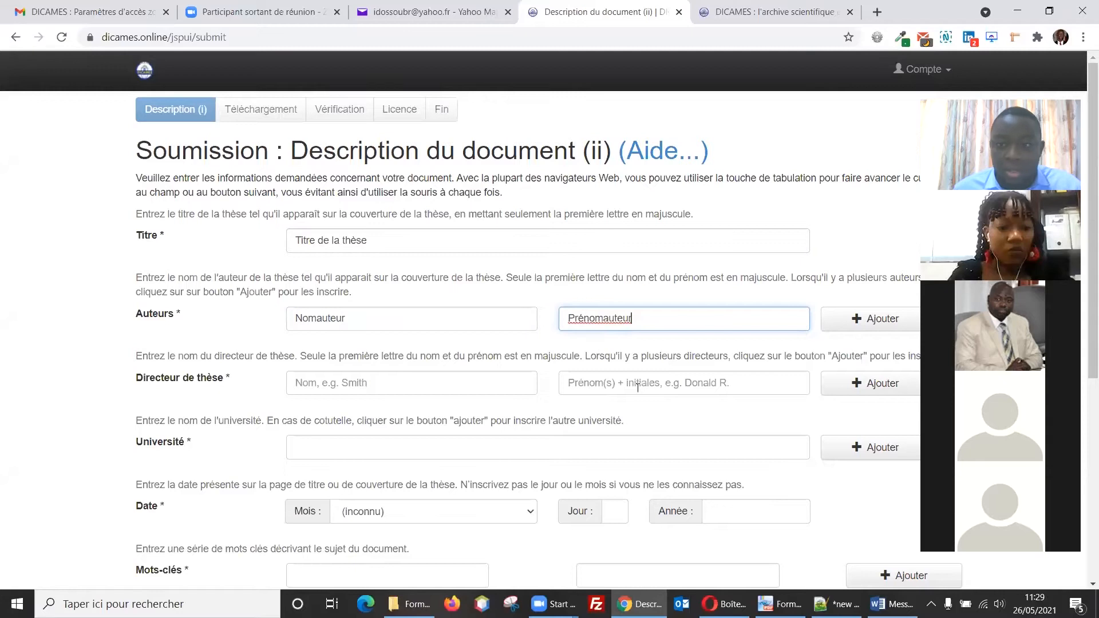
Step: Enter the thesis director as 'Nomdirecteur' 'Prénomdirecteur'
click(329, 379)
text(No)
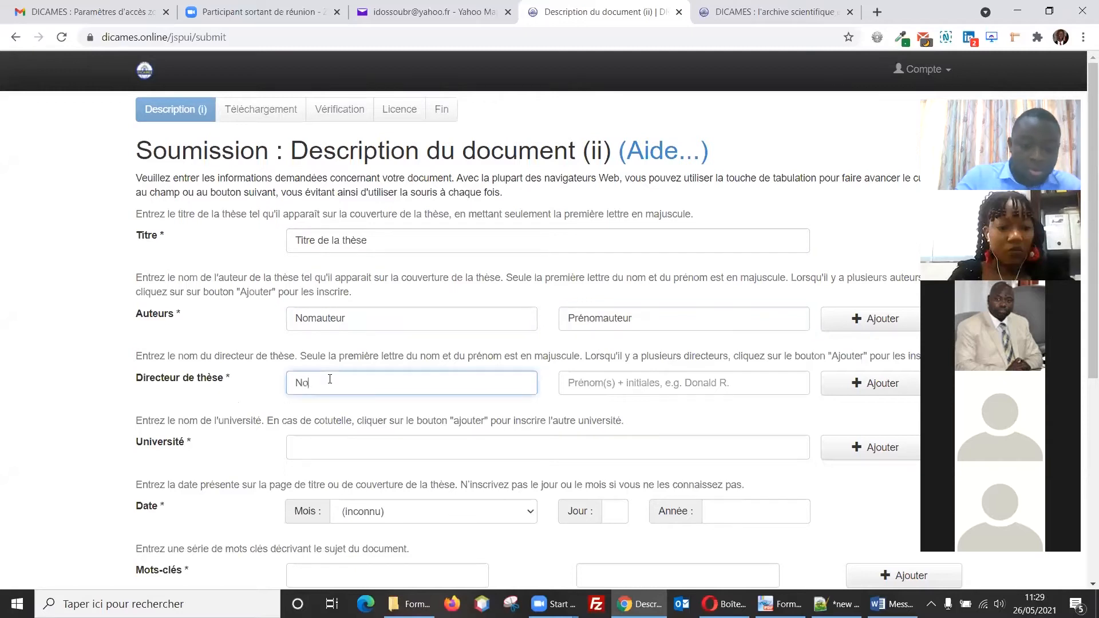
text(mdirecteur)
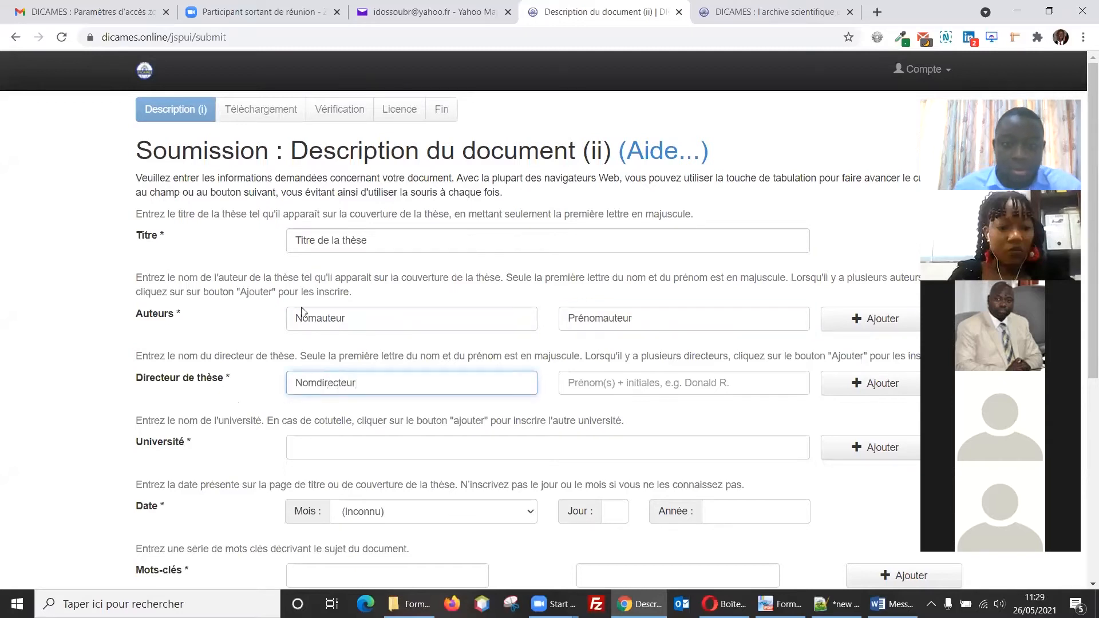
click(612, 384)
text(Prénomdirecteur)
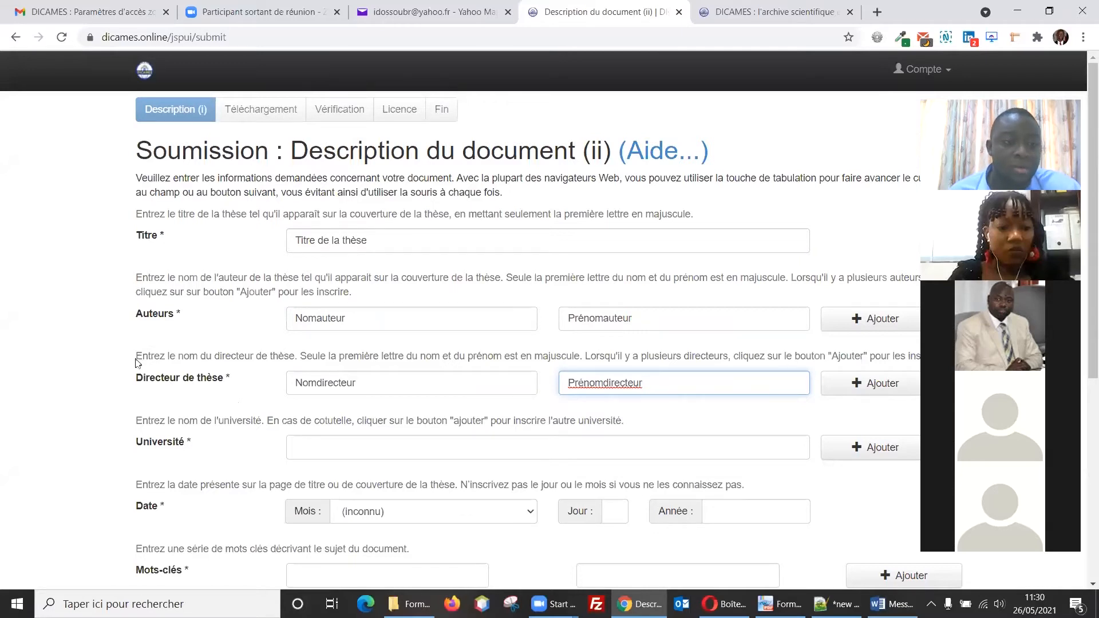
drag(136, 356, 538, 359)
click(536, 355)
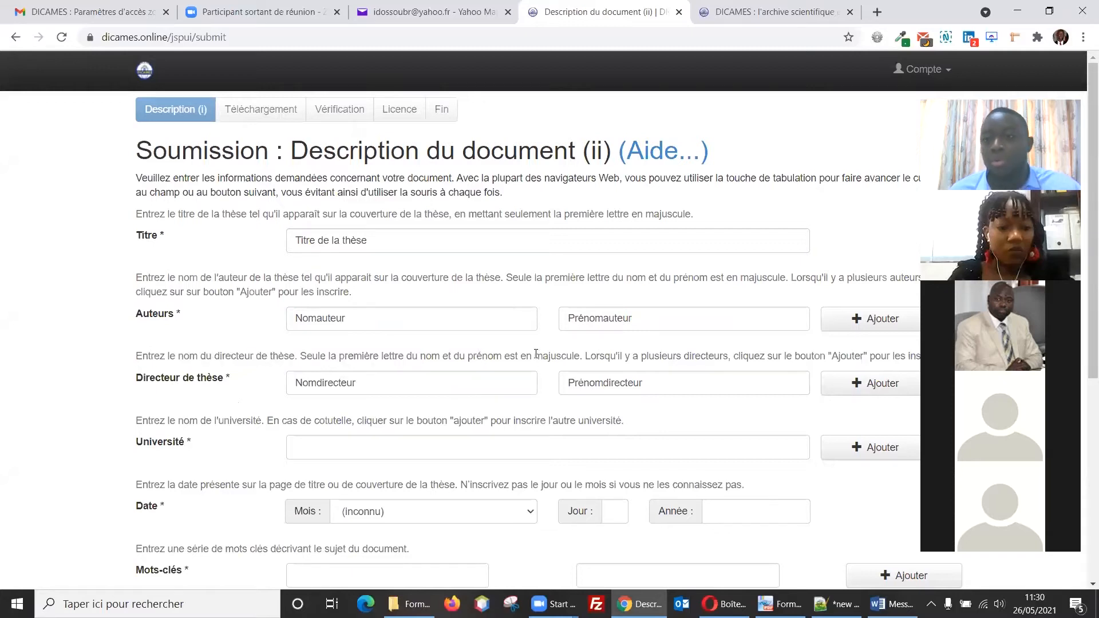
Step: Fill in the university name and set the date to juin 01, 2014
click(364, 445)
text(Université)
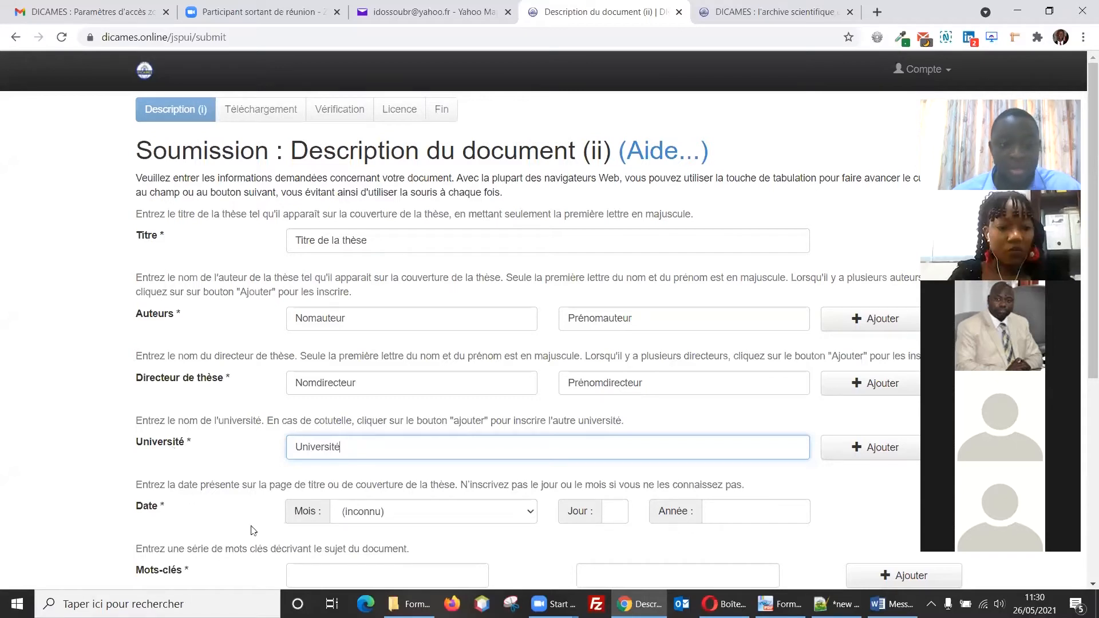
click(477, 513)
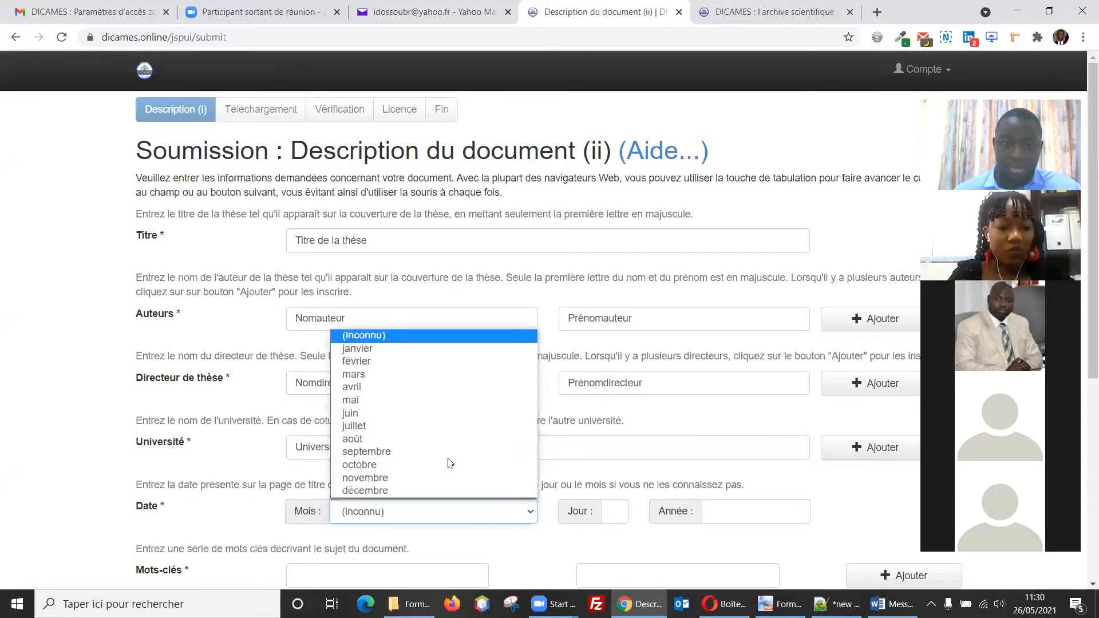
click(405, 411)
click(621, 513)
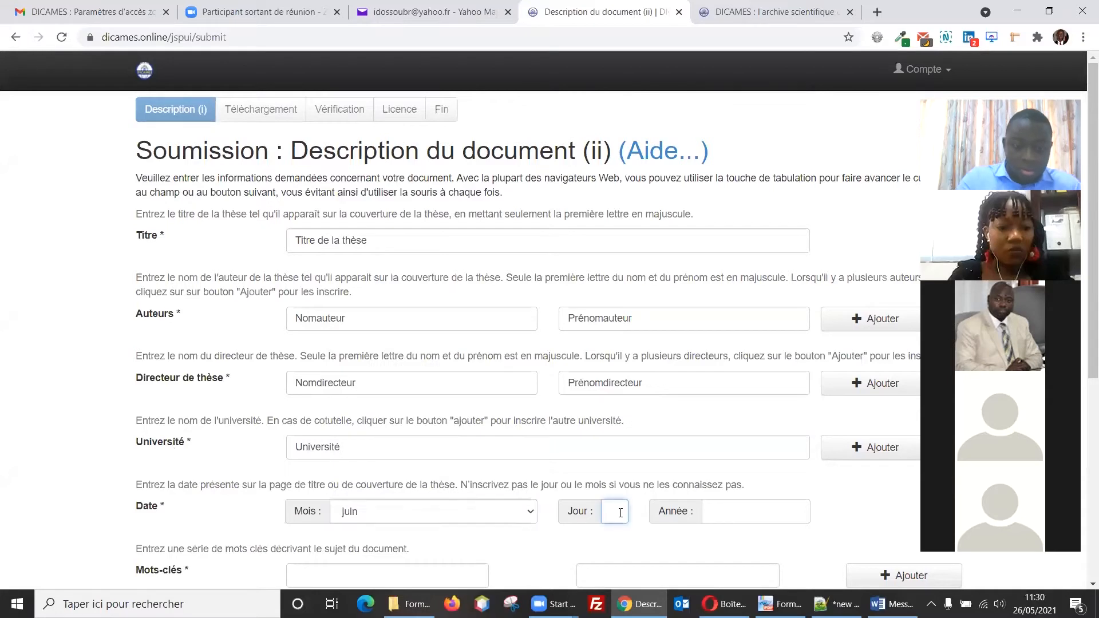
text(01)
click(739, 522)
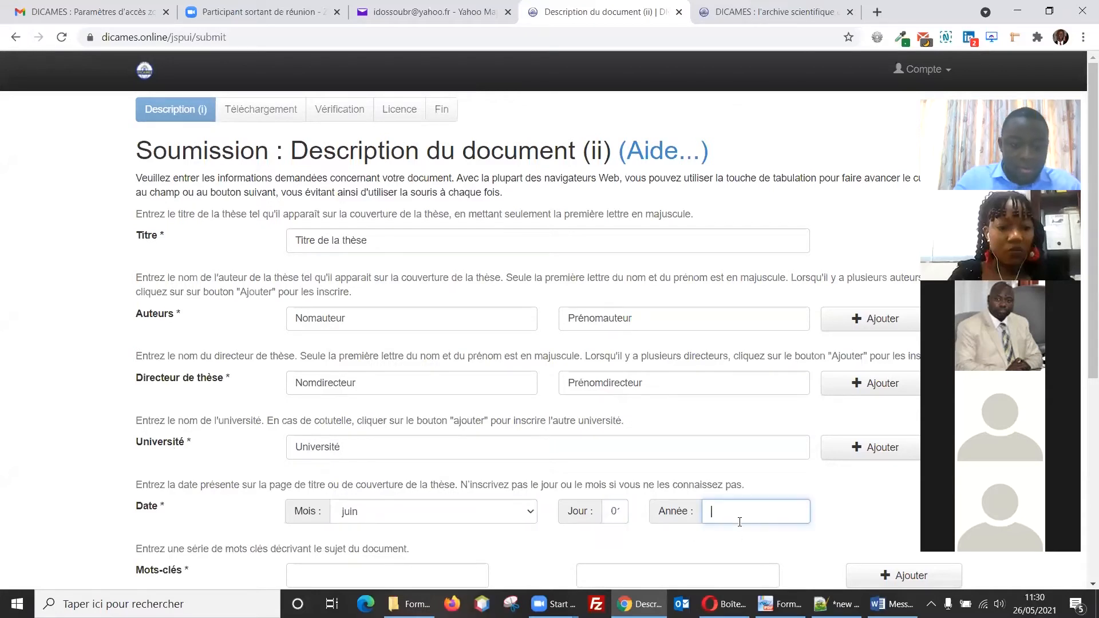
text(2014)
Step: Add three keywords: 'Mot clé', 'Mot clé 2' and a third one
scroll(739, 522, down, 2)
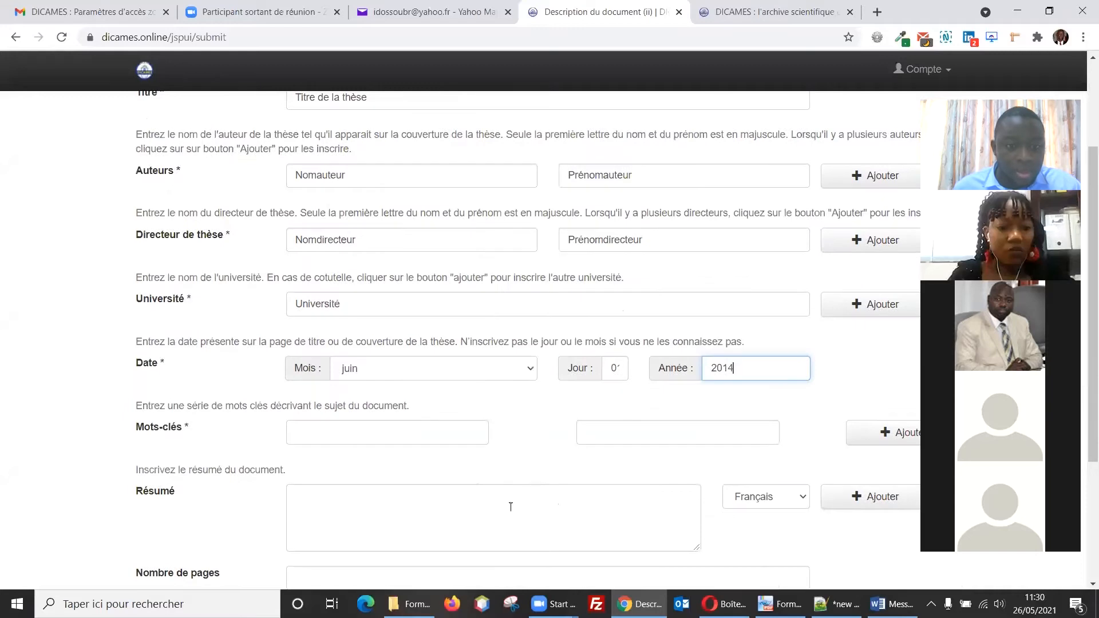
click(431, 434)
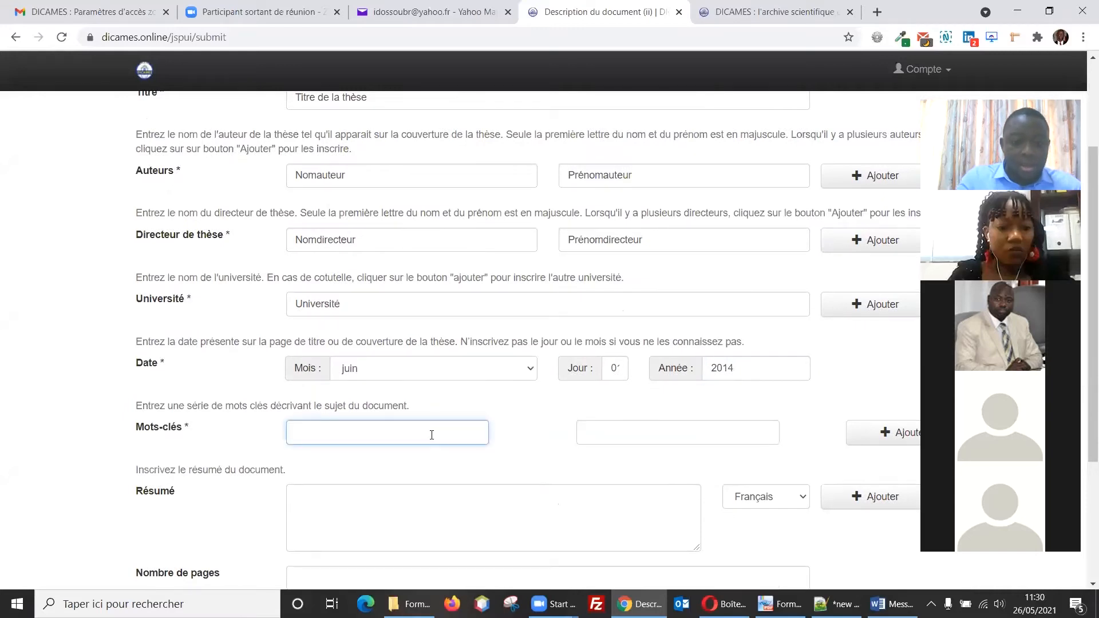
text(Mot clé 1)
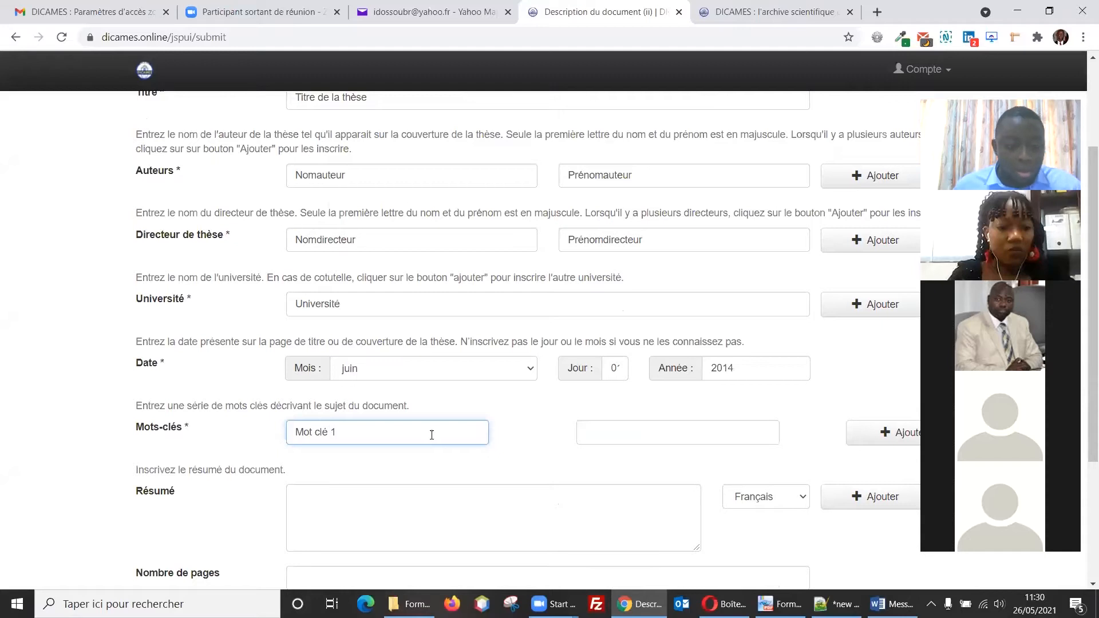
click(620, 434)
text(Mot clé 2)
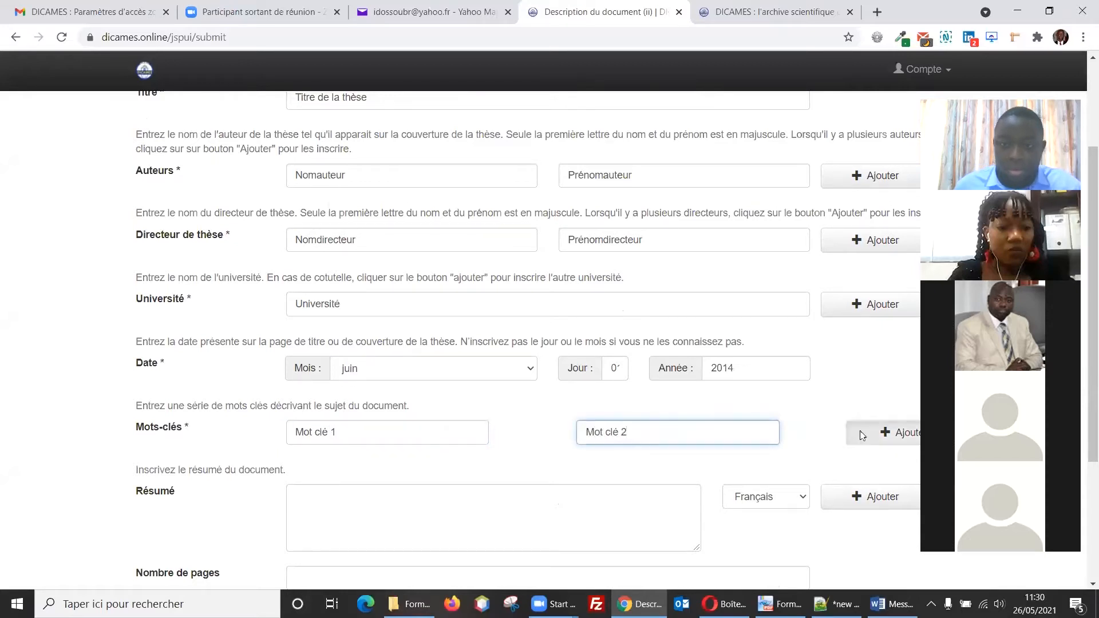
click(857, 435)
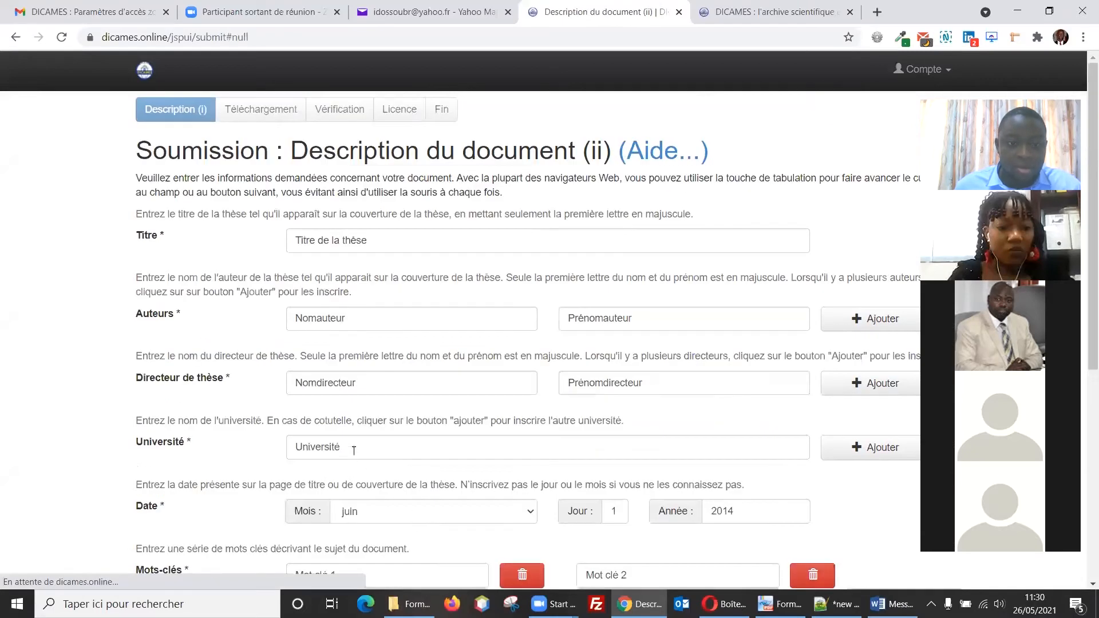
text(Mot clé 3)
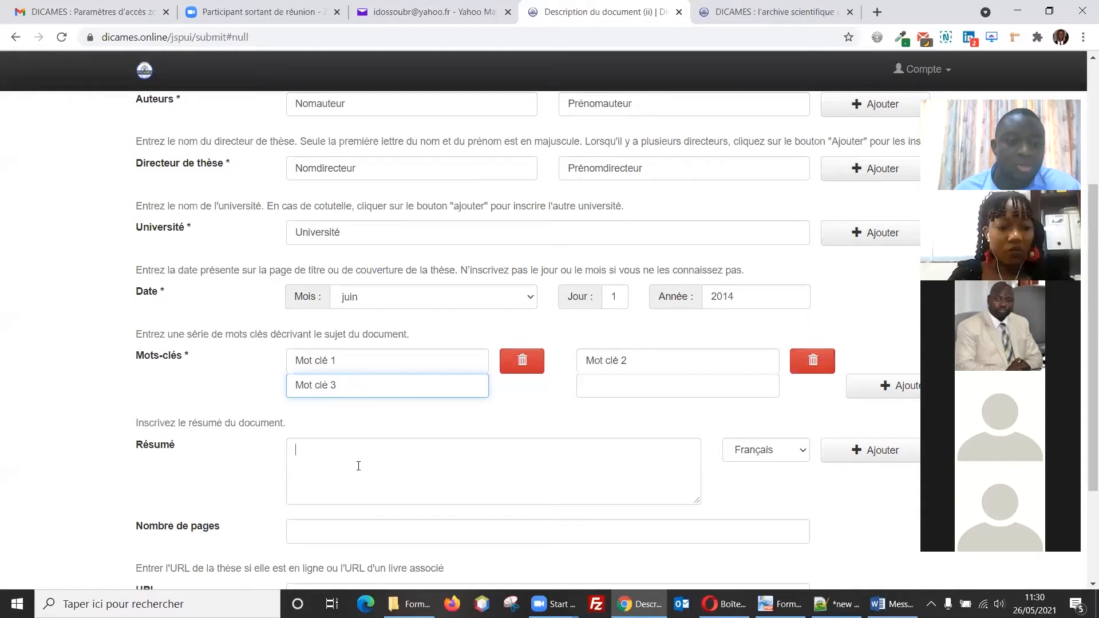
Step: Add a French abstract 'Résumé en français' and a second abstract in Anglais
click(358, 465)
text(Résumé en français)
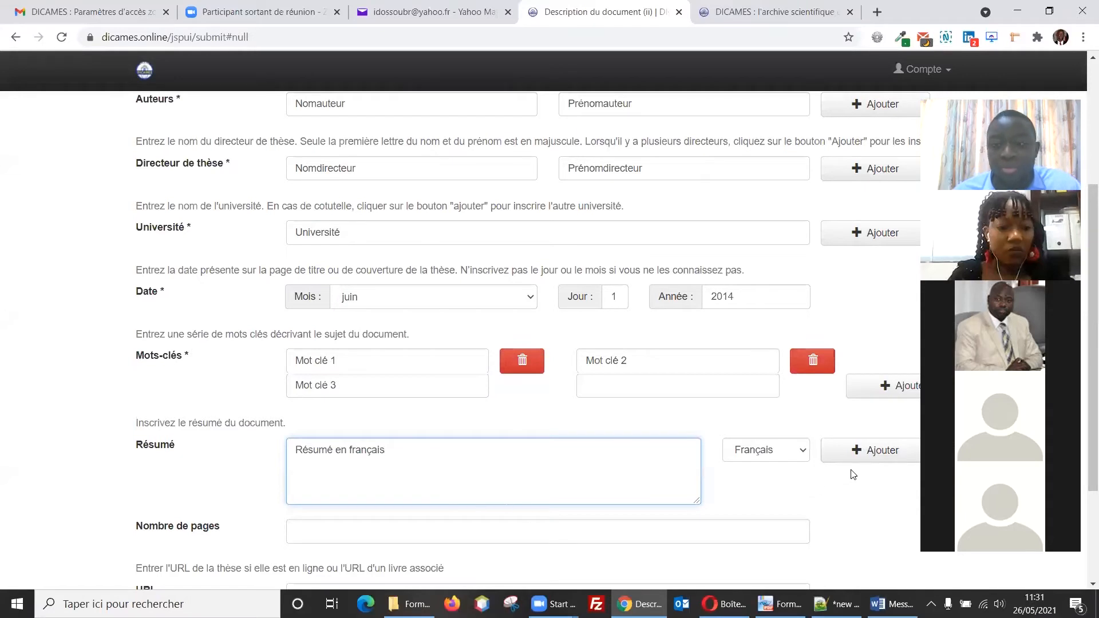
click(863, 459)
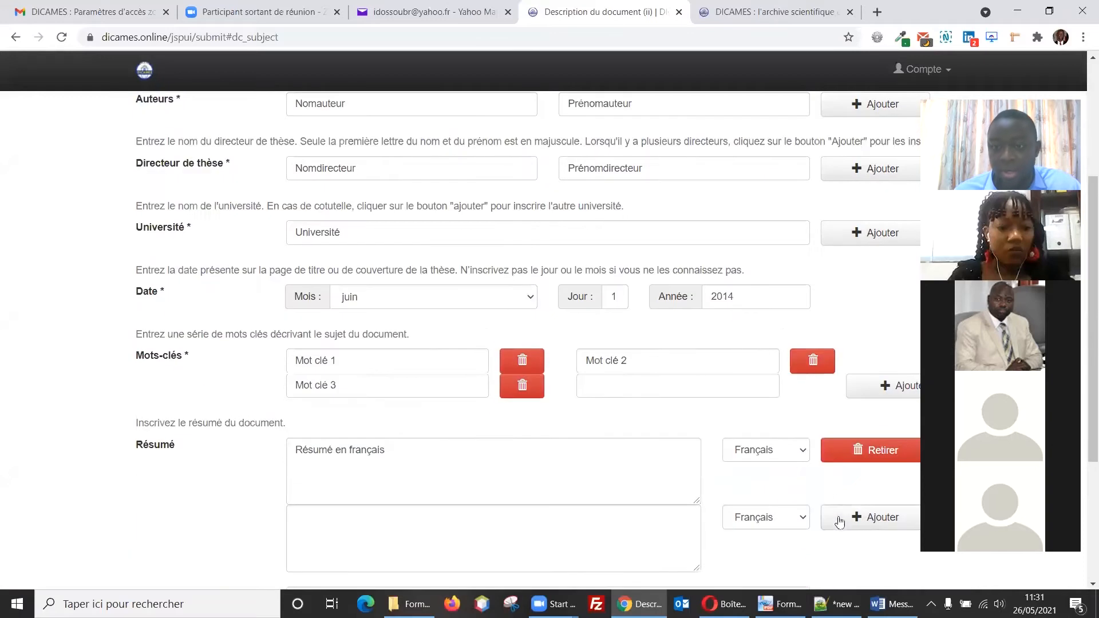
click(783, 453)
click(750, 470)
click(617, 461)
text(Résumé)
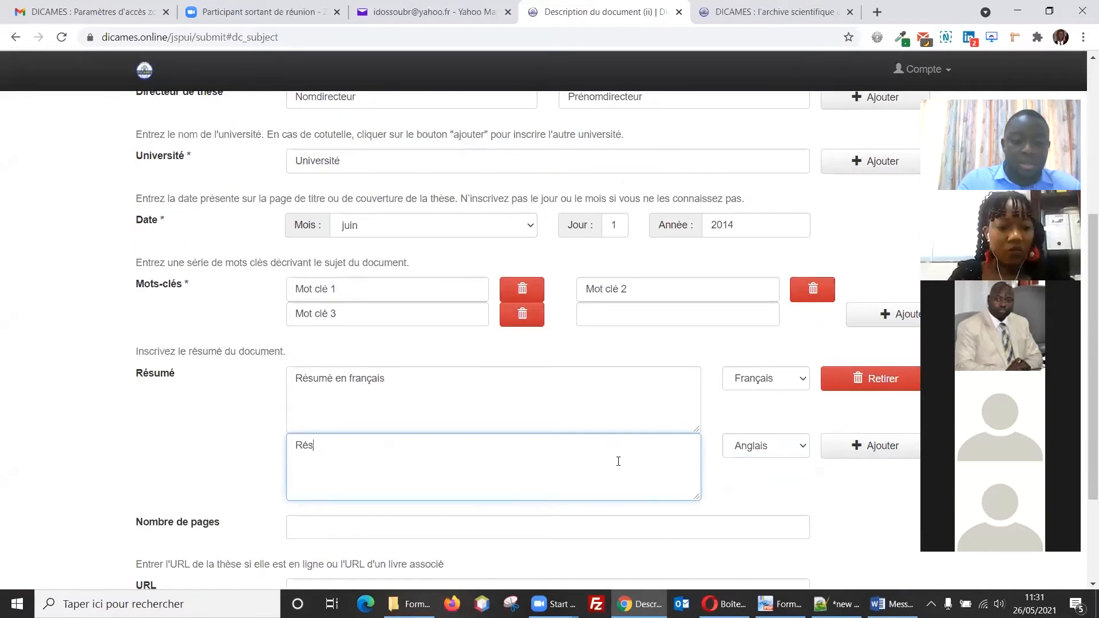
key(BackSpace)
key(BackSpace)
key(BackSpace)
key(BackSpace)
key(BackSpace)
key(BackSpace)
text(Abstract)
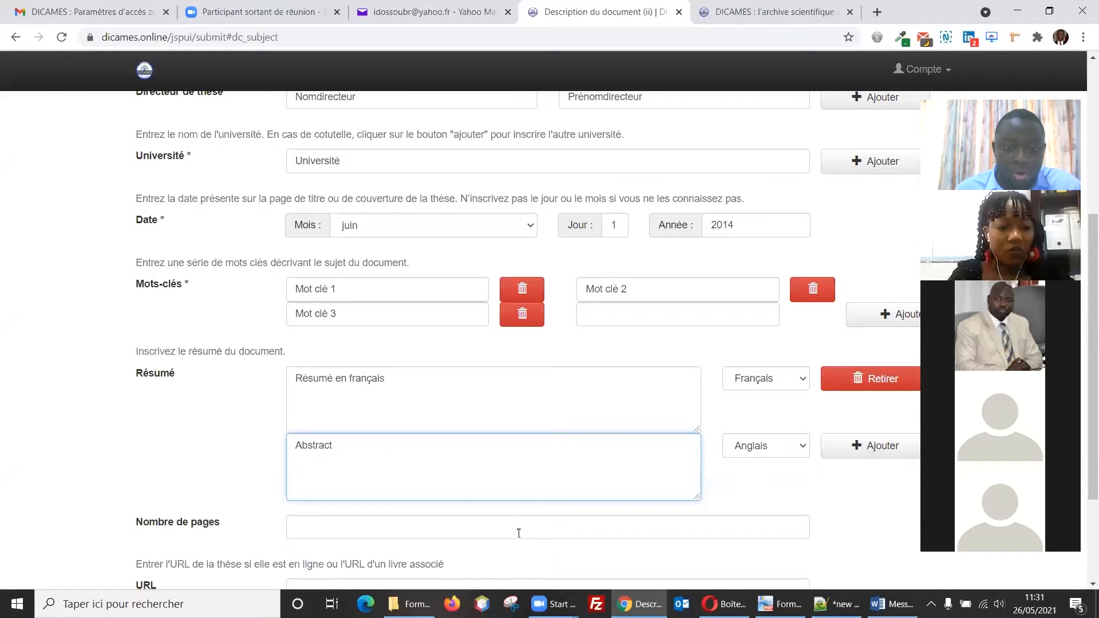
Step: Set the number of pages to 123 and move on to file upload
scroll(412, 515, down, 1)
click(331, 451)
text(123)
scroll(336, 515, down, 1)
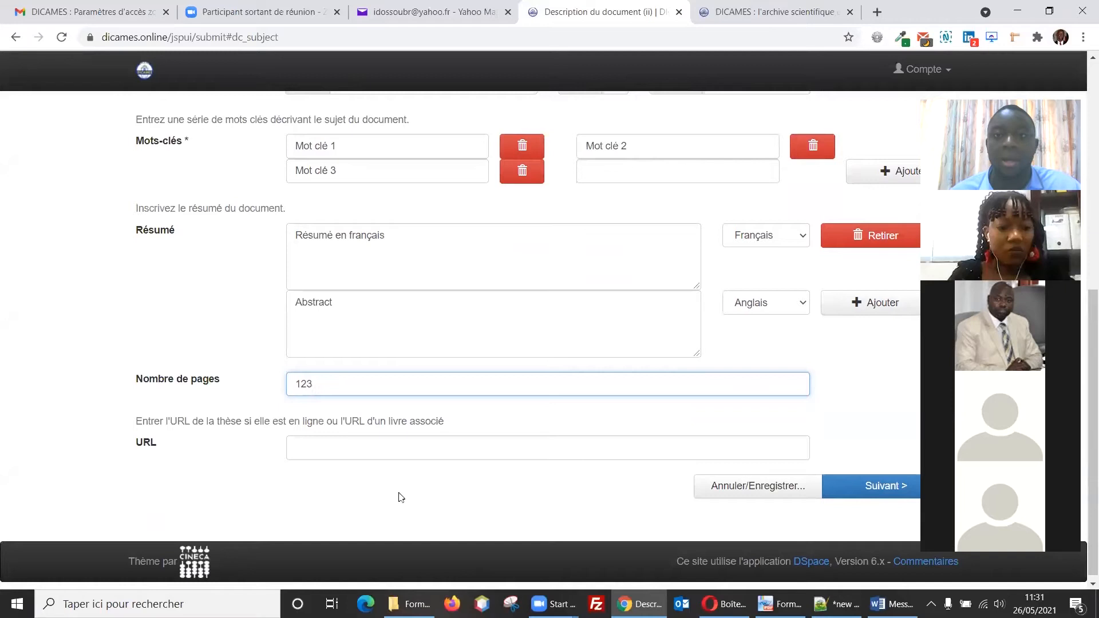
click(849, 487)
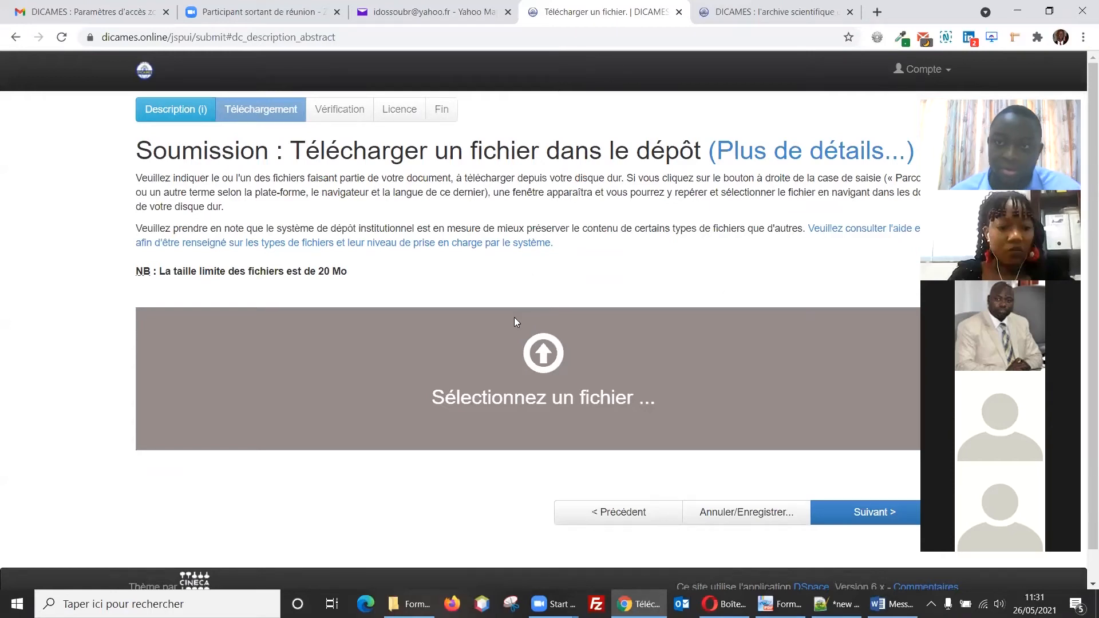
Step: Upload Test 1.pdf as the thesis file and continue to the Vérification summary
click(492, 403)
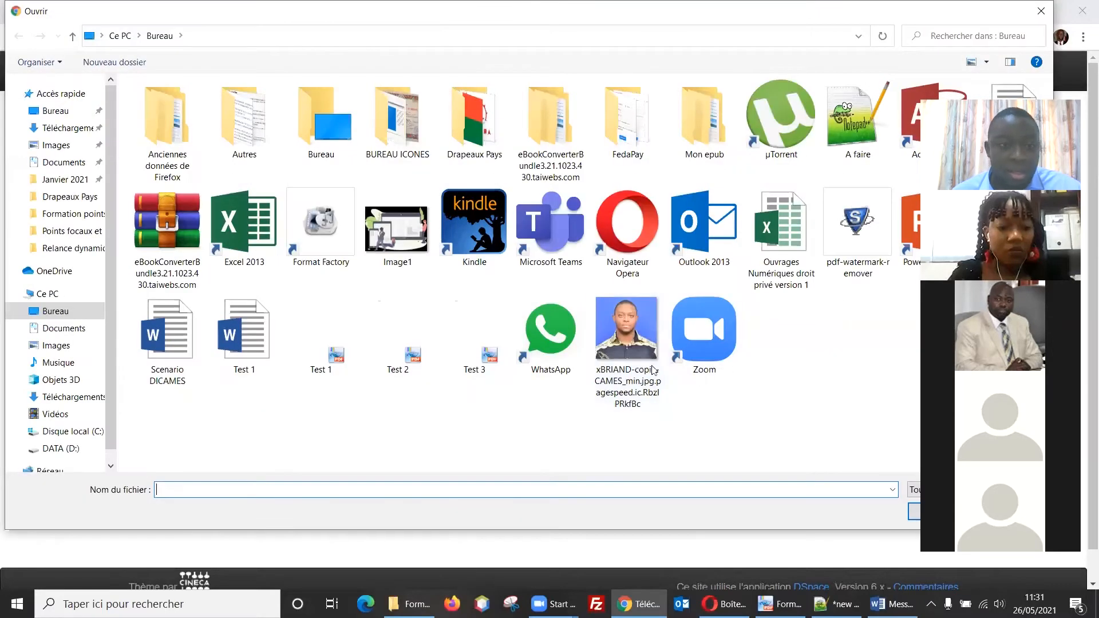
double_click(321, 343)
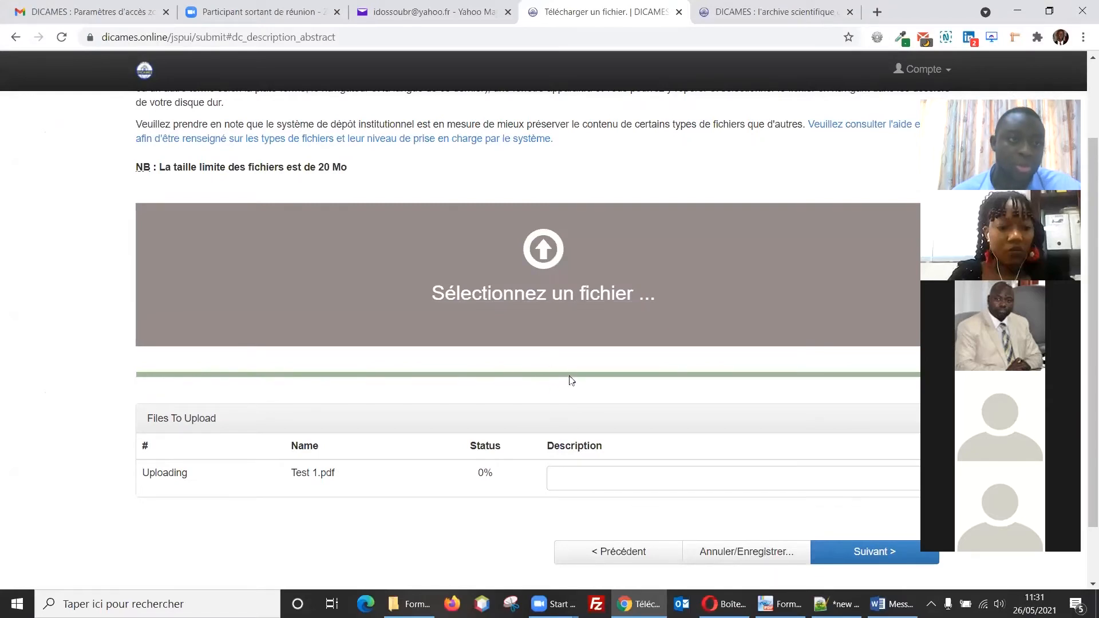
scroll(470, 372, down, 1)
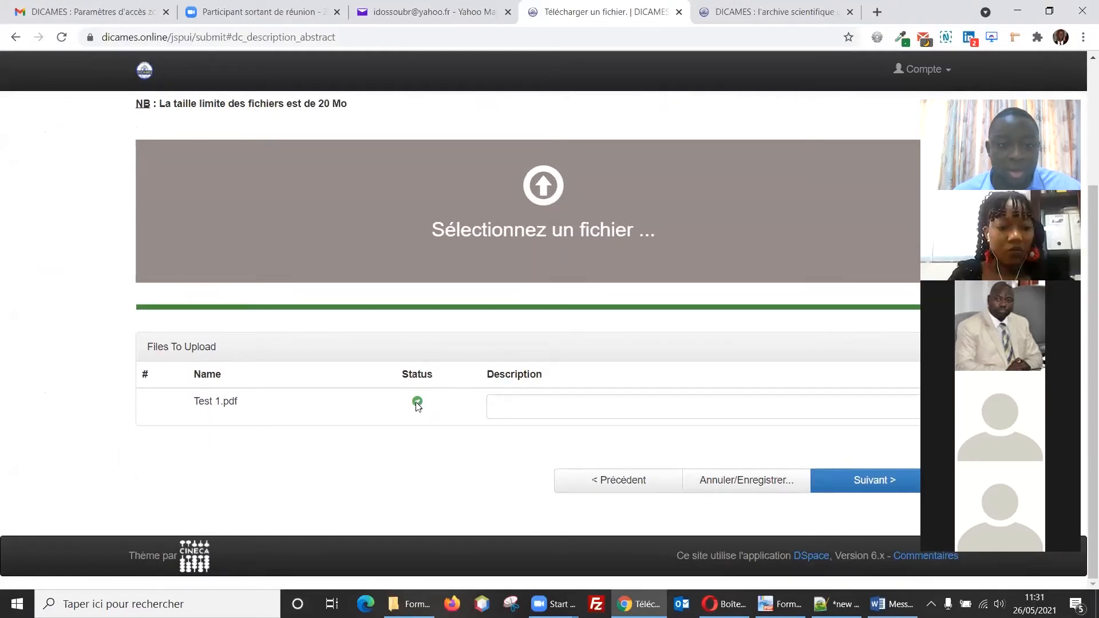
click(849, 486)
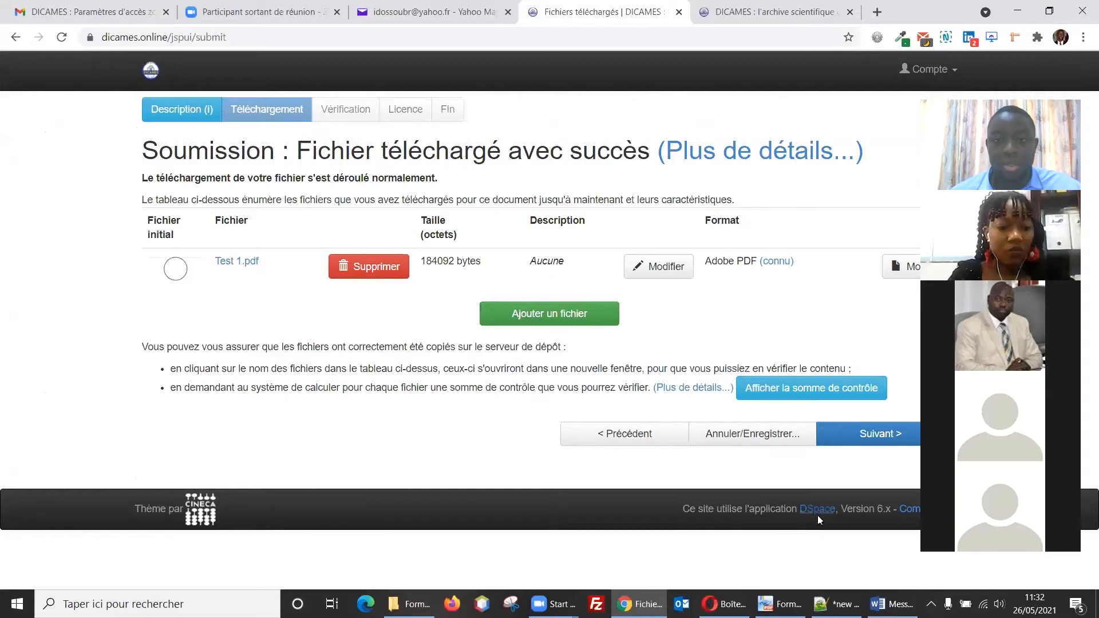
click(843, 444)
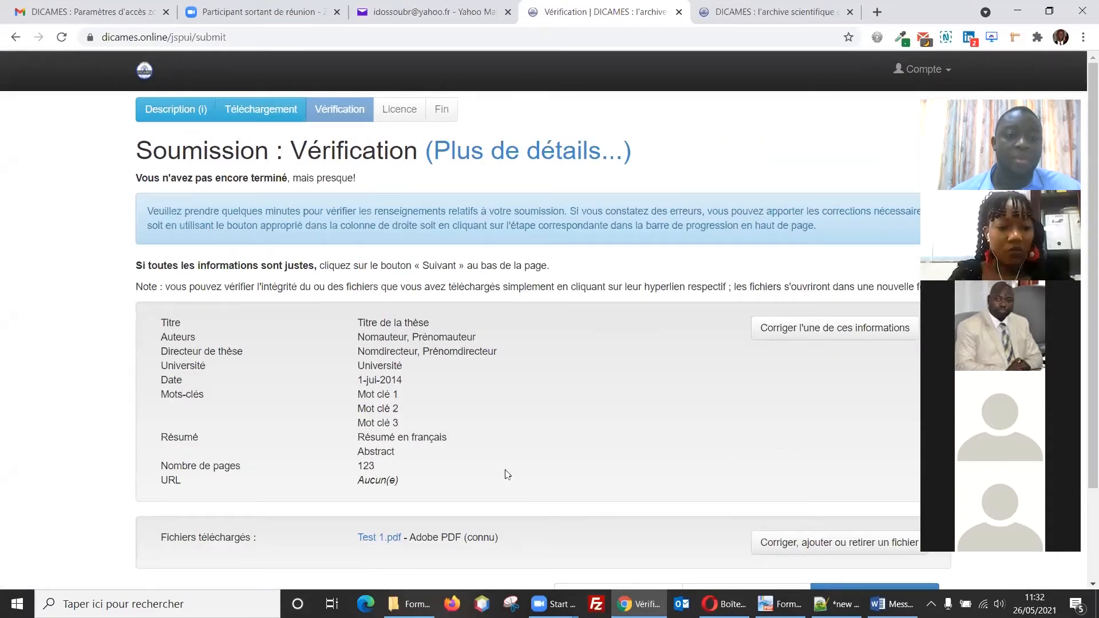
Step: Review the Vérification summary and grant the distribution licence to complete the submission
scroll(491, 396, down, 2)
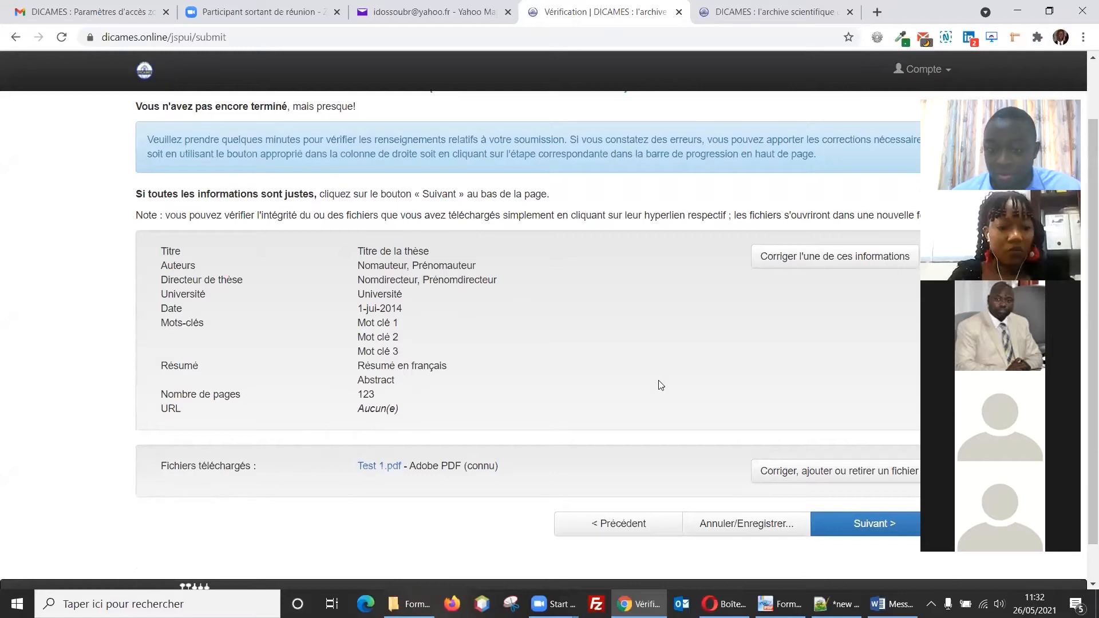
click(850, 531)
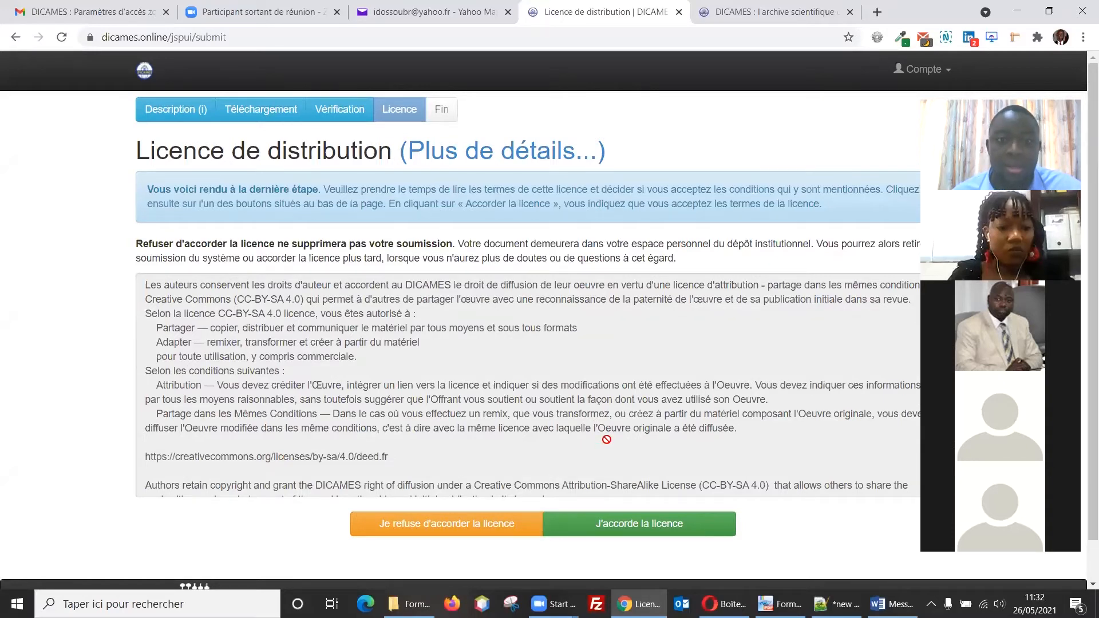
click(651, 526)
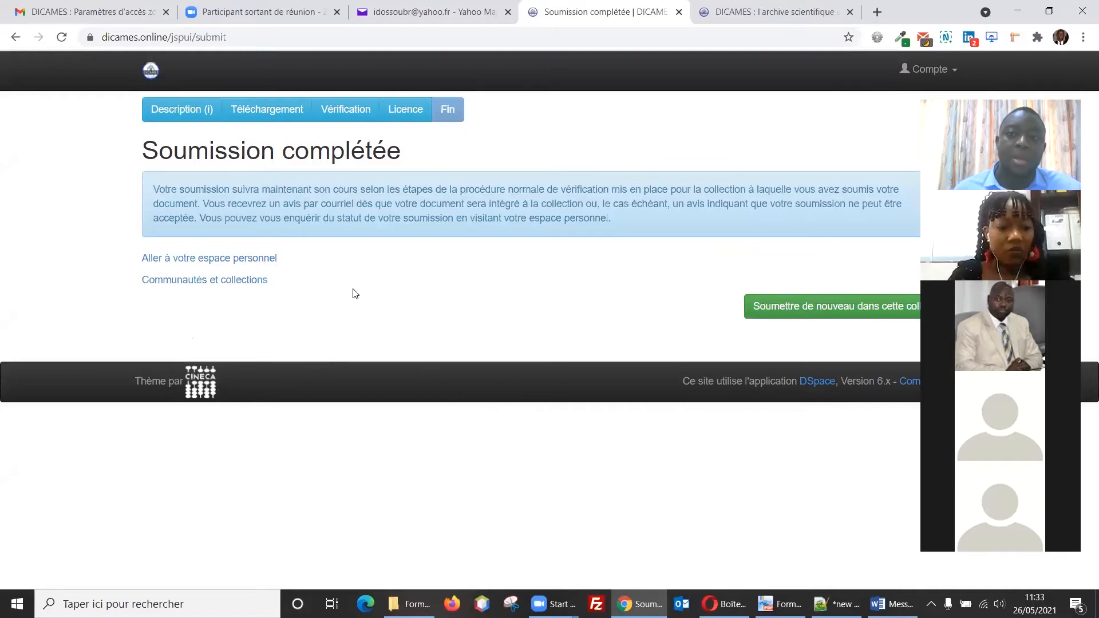
Step: Open the DICAMES new-task e-mail in Yahoo Mail and follow its mydspace link
click(421, 13)
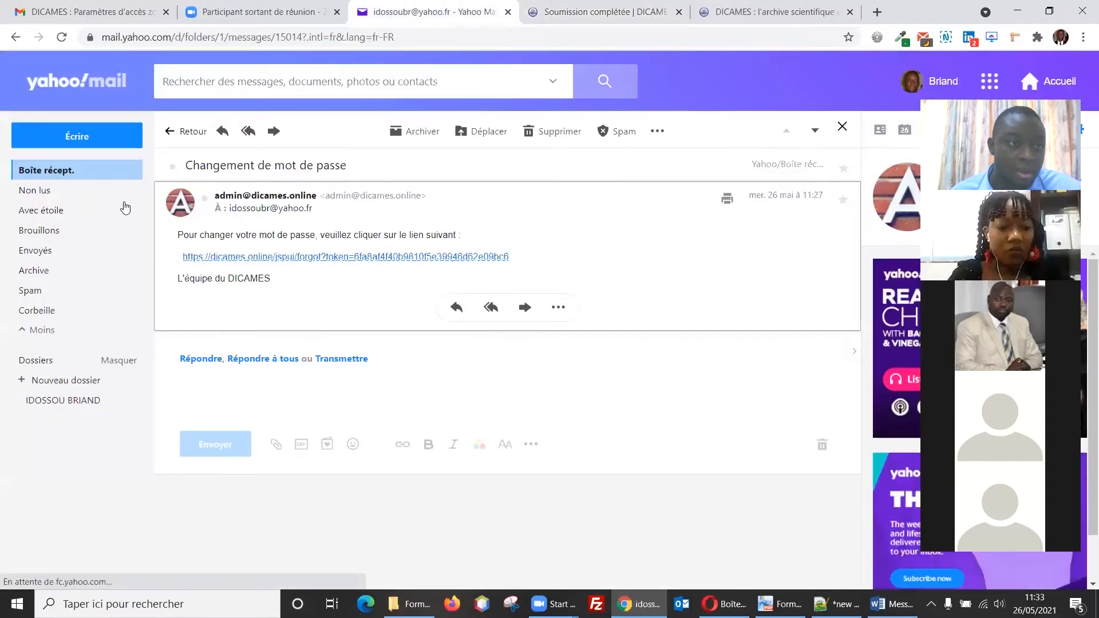
click(40, 174)
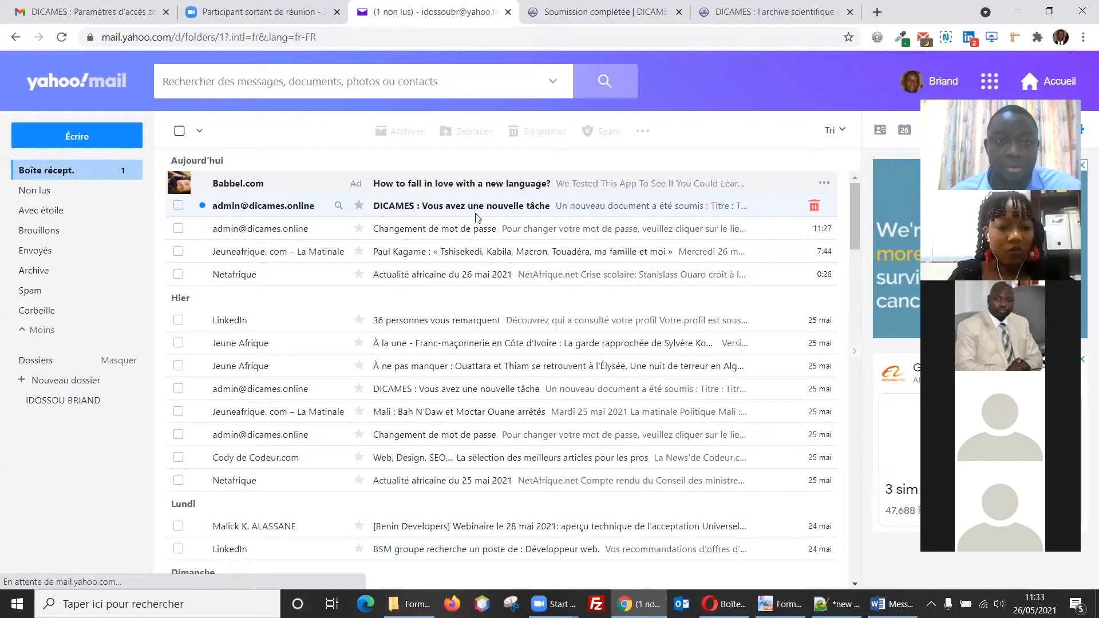
click(269, 206)
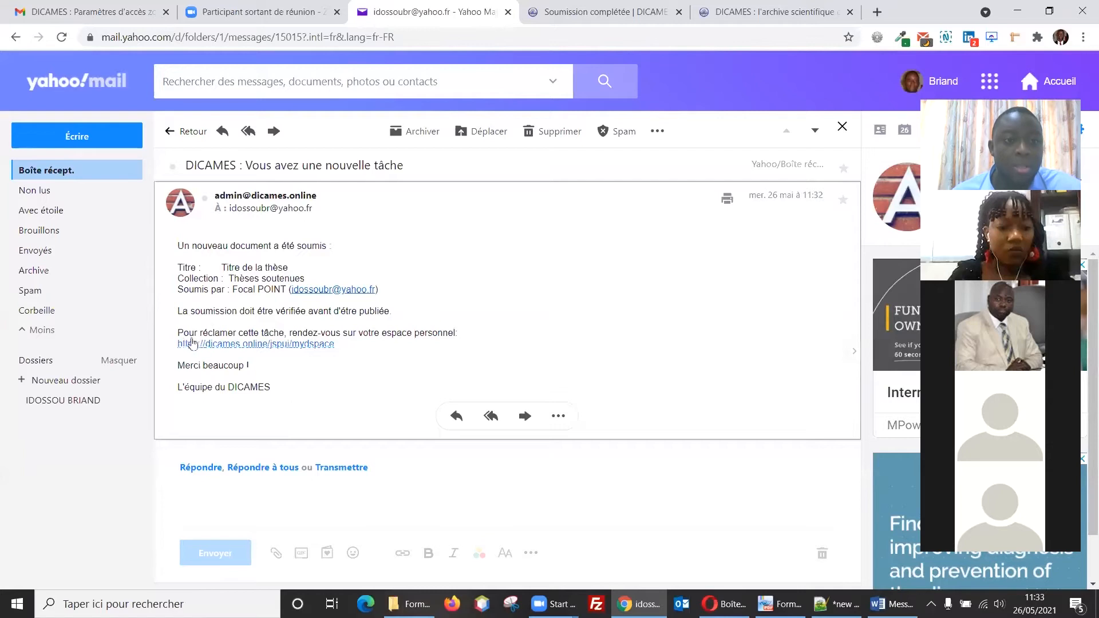
click(264, 345)
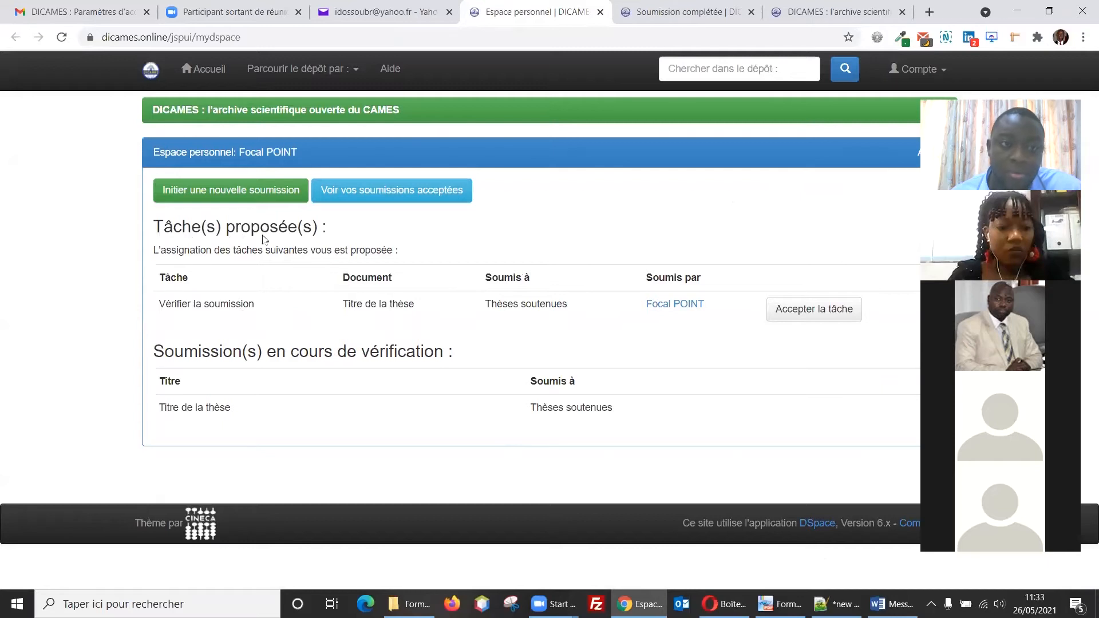
Step: Claim the Vérifier la soumission task for Titre de la thèse and confirm with 'Accepter cette tâche'
click(796, 314)
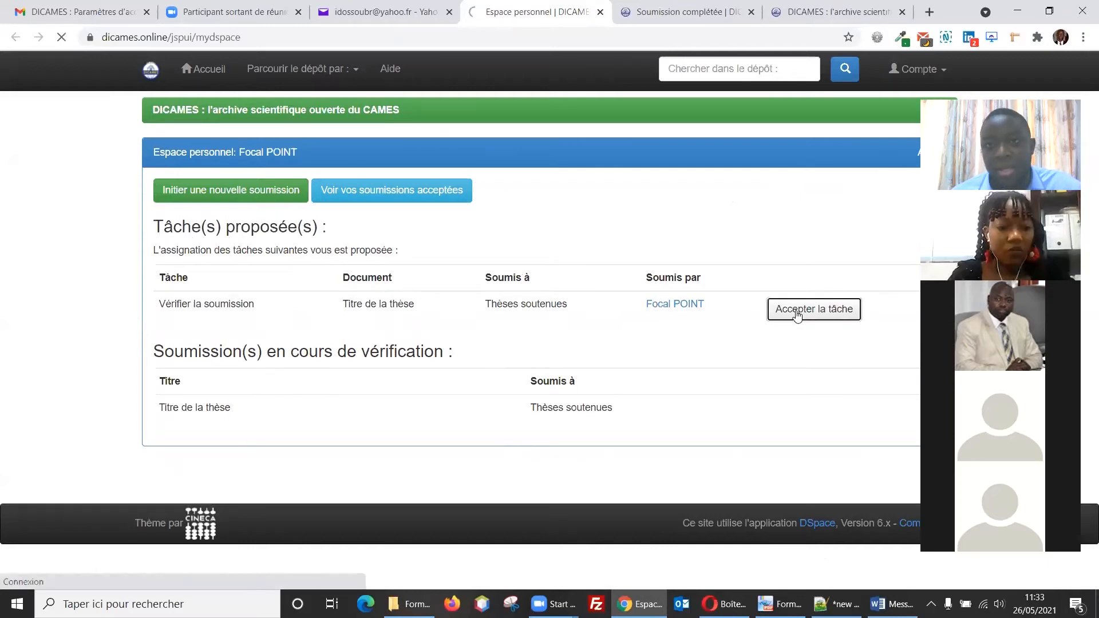
scroll(773, 386, down, 3)
scroll(773, 386, up, 3)
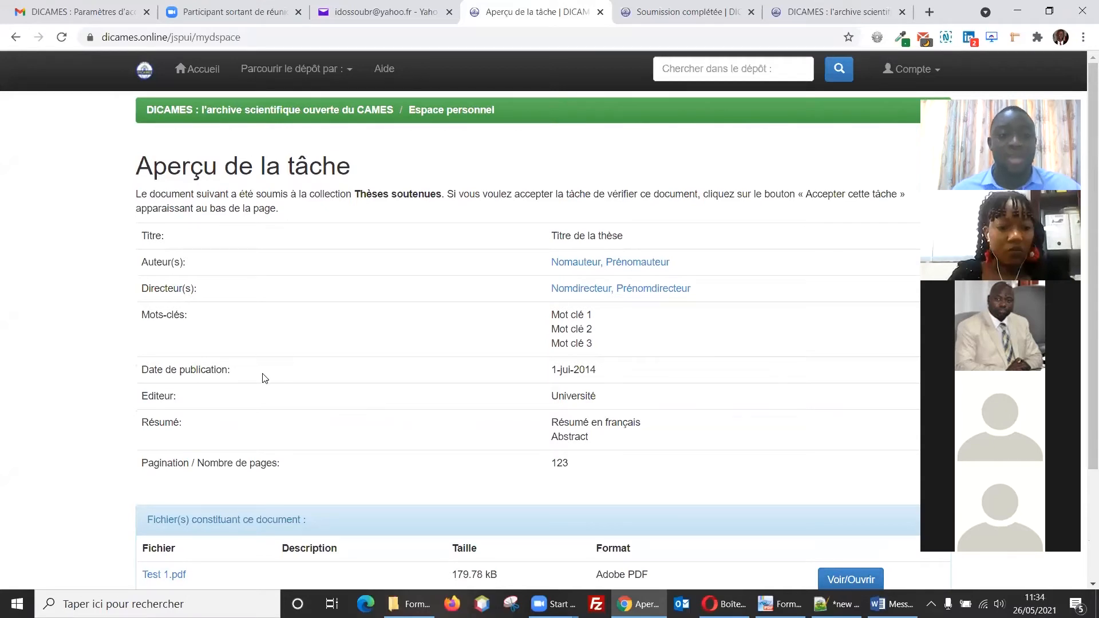
scroll(328, 366, down, 1)
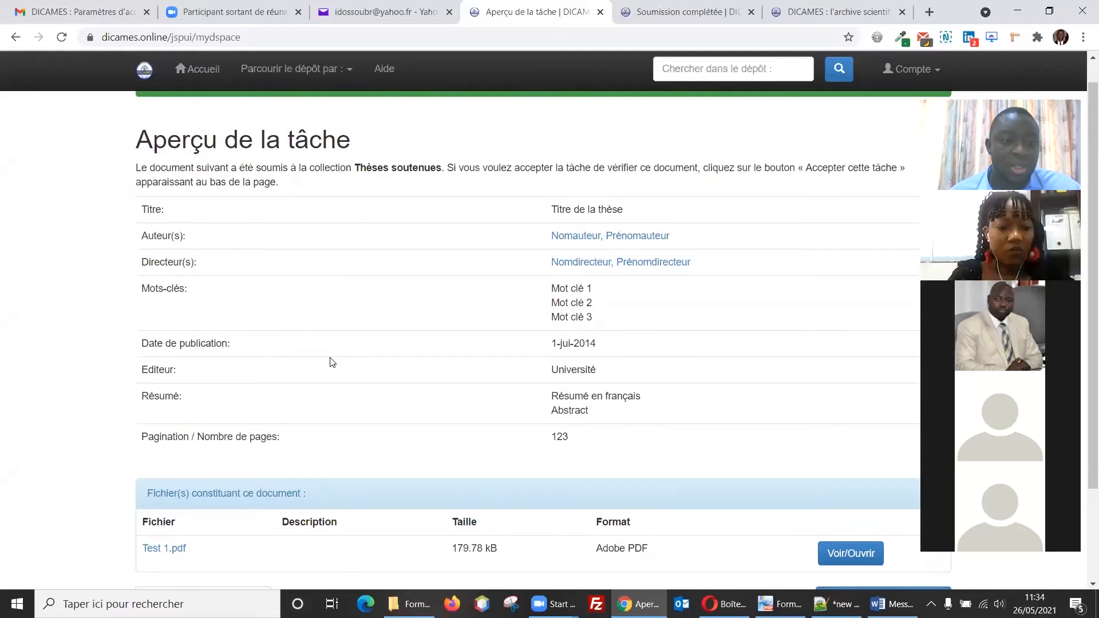
scroll(330, 369, down, 3)
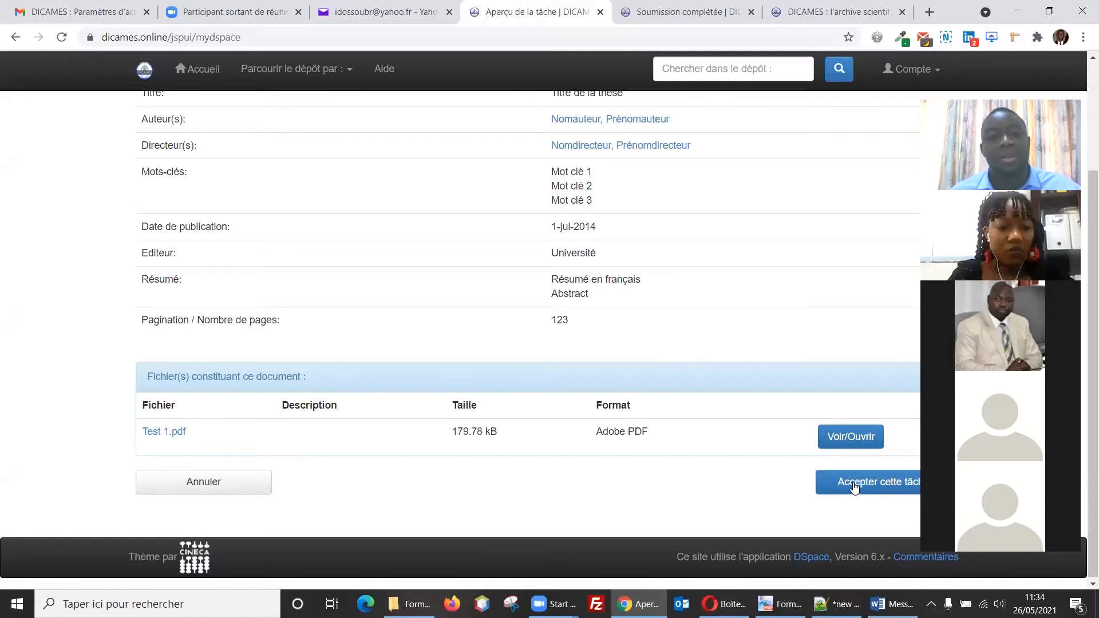
click(854, 487)
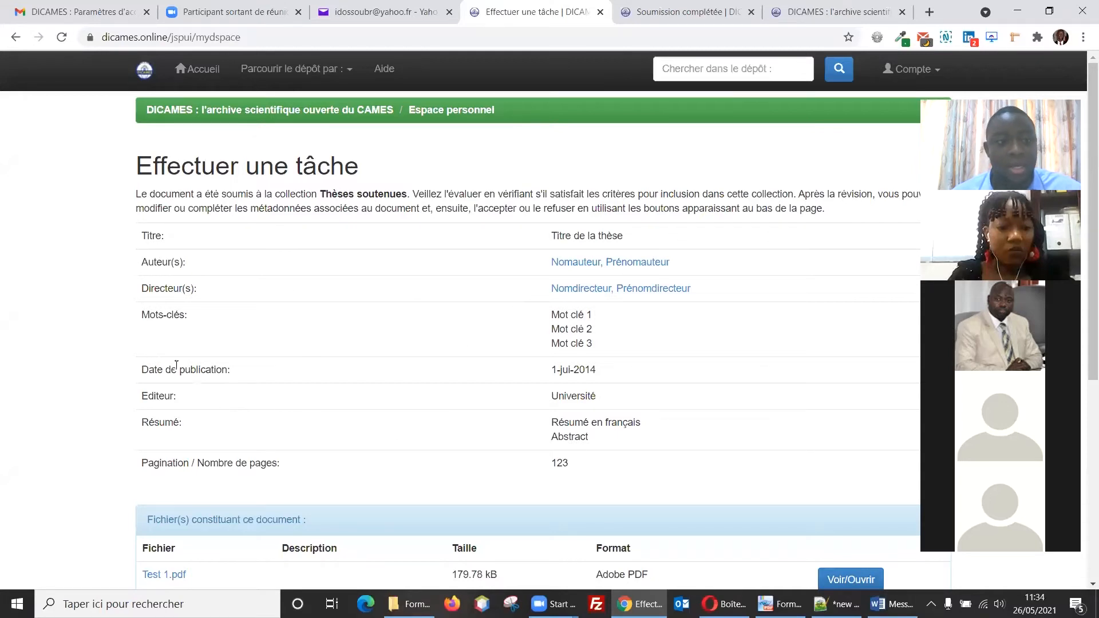
Step: View Test 1.pdf in a new tab, then return to the task page's decision options
scroll(163, 356, down, 1)
scroll(555, 312, down, 1)
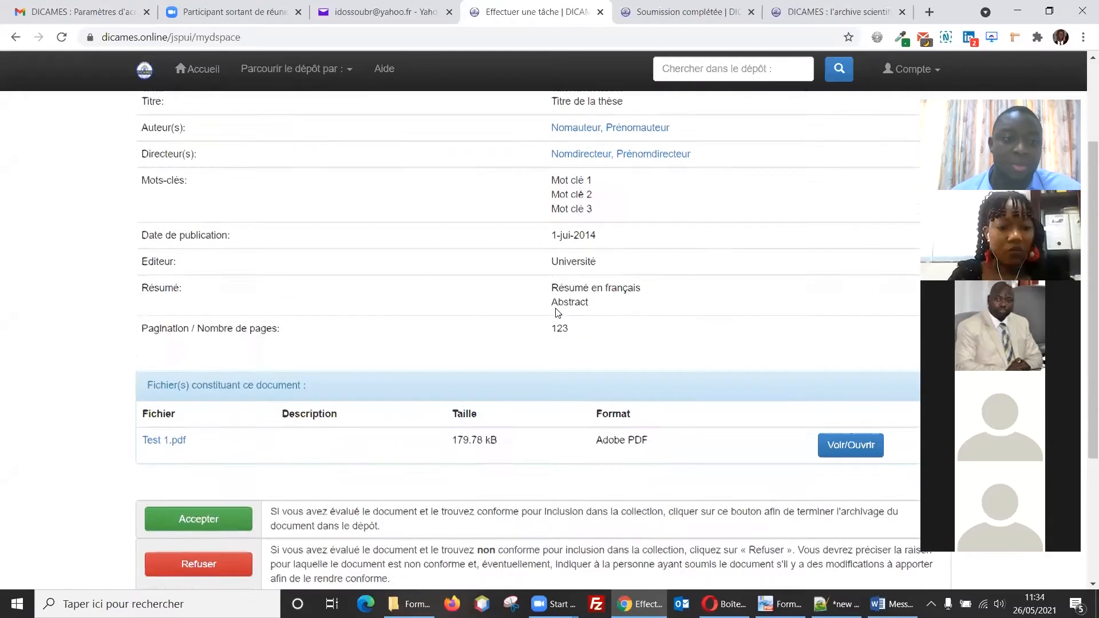
click(824, 439)
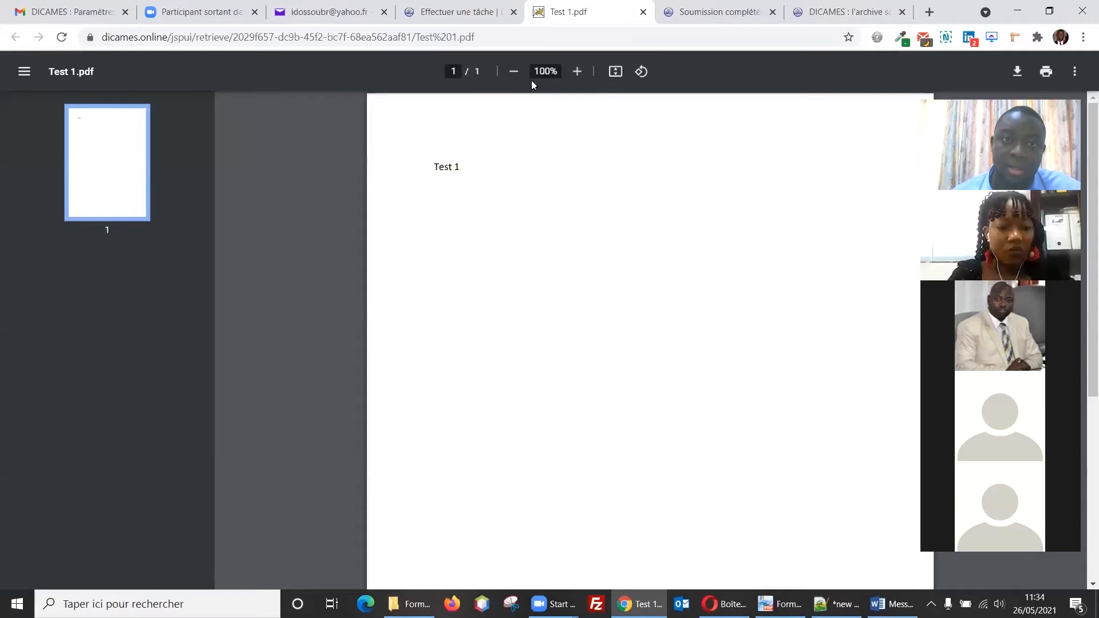
click(486, 17)
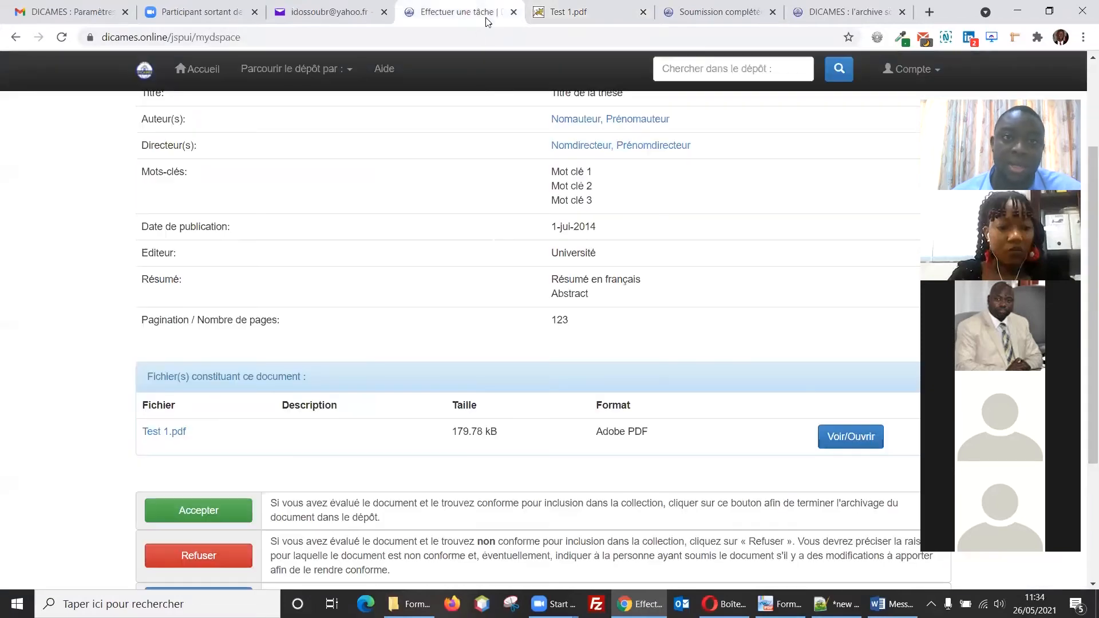
scroll(468, 404, down, 2)
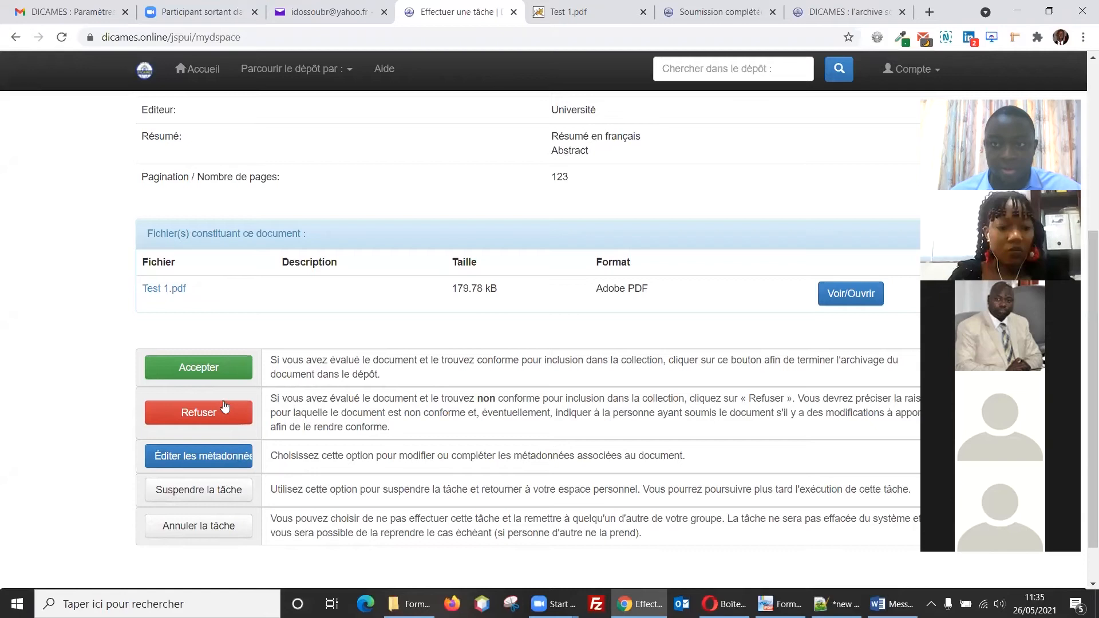
Step: Append 'corrigé' to the thesis title so it reads 'Titre de la thèse corrigé', and save
click(205, 459)
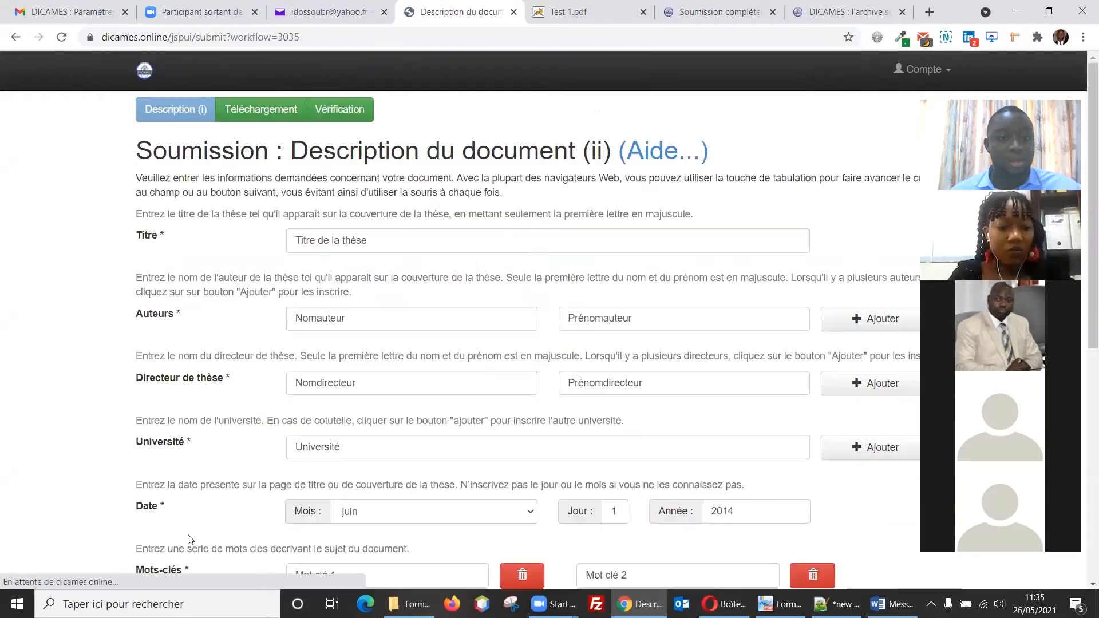
scroll(317, 445, down, 1)
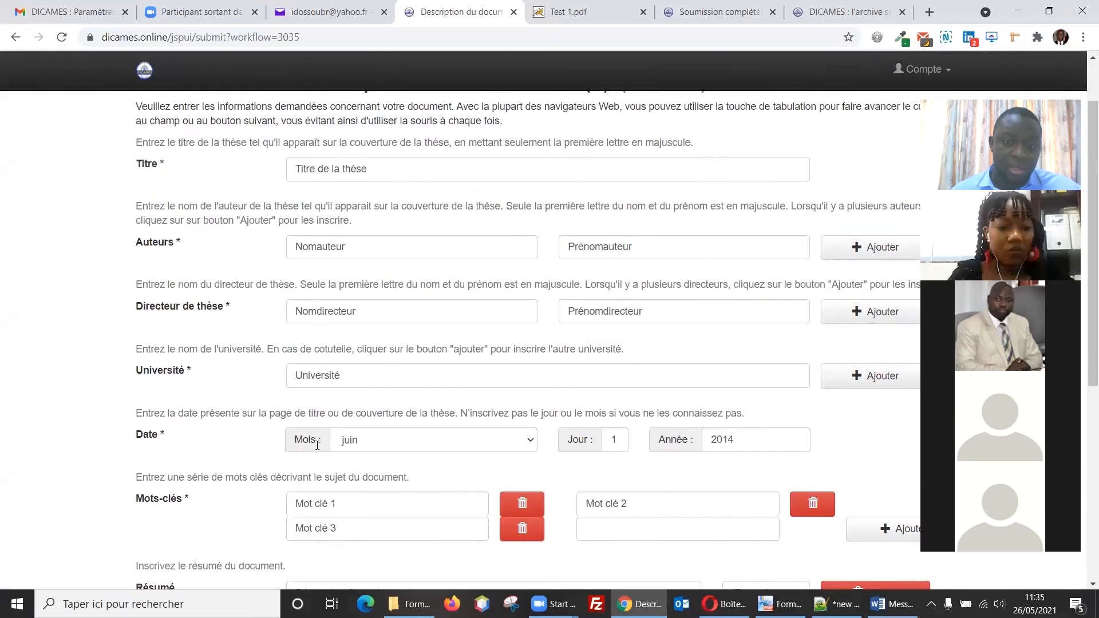
scroll(315, 446, up, 1)
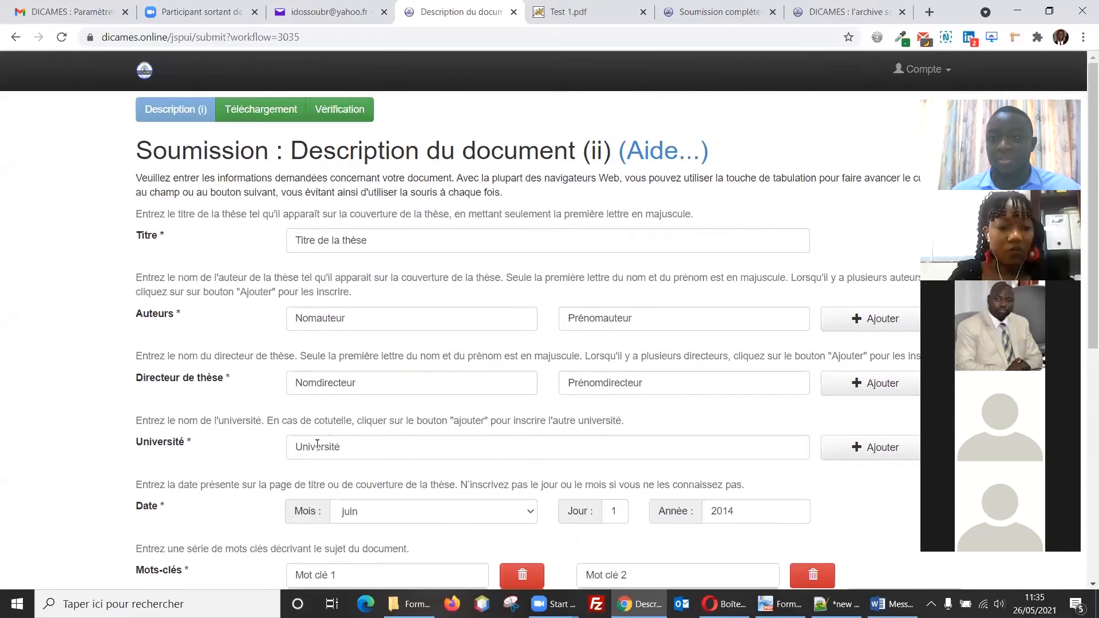
click(448, 242)
text(corrigé)
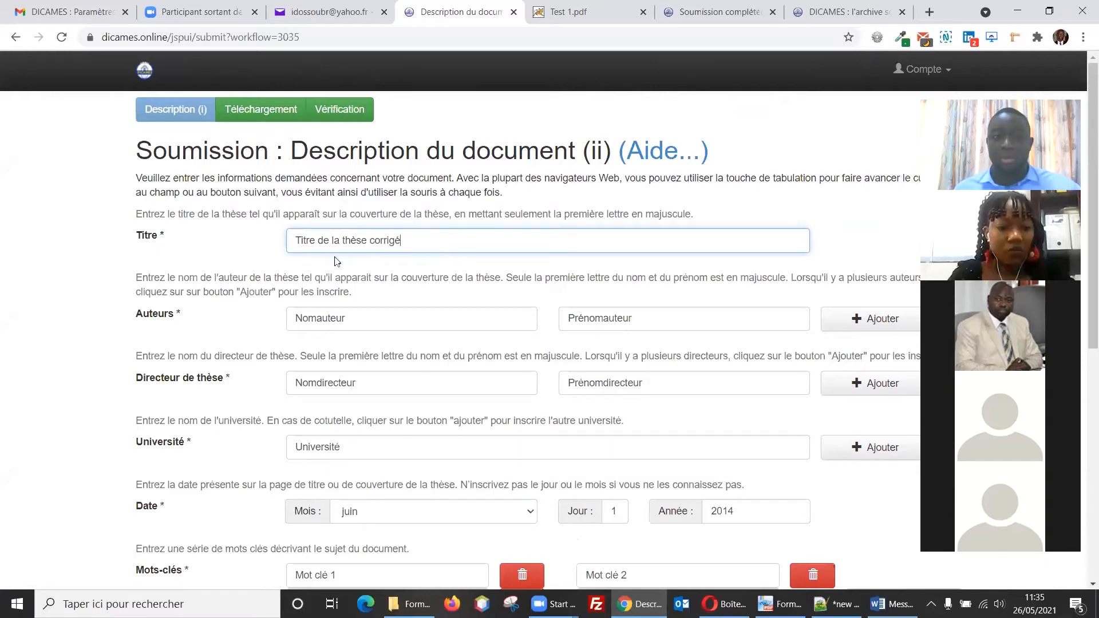
scroll(372, 361, down, 1)
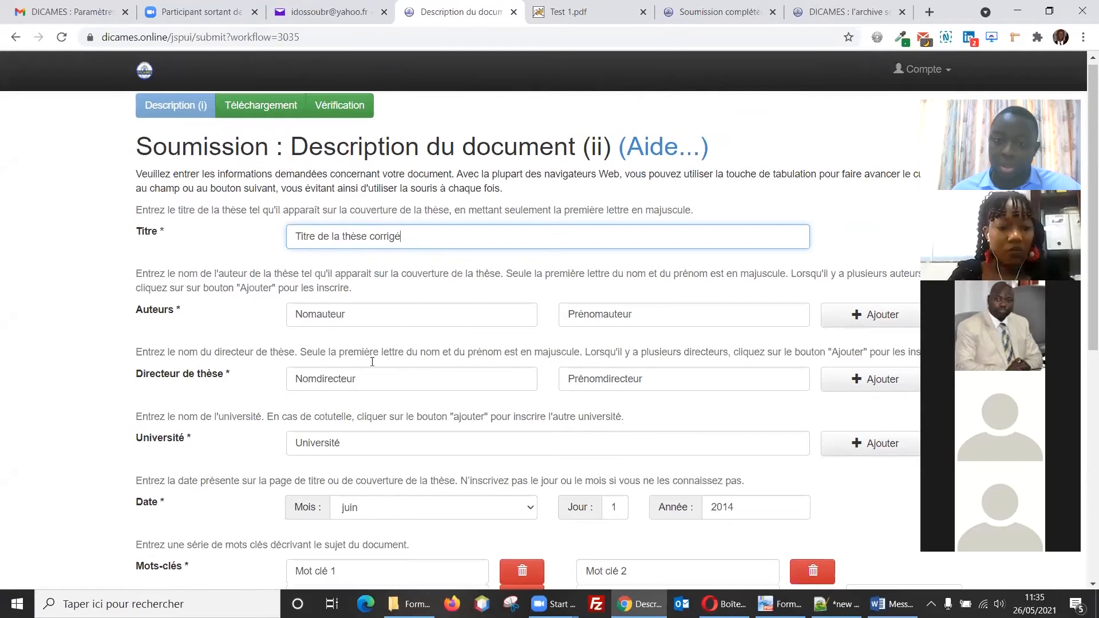
scroll(372, 362, down, 8)
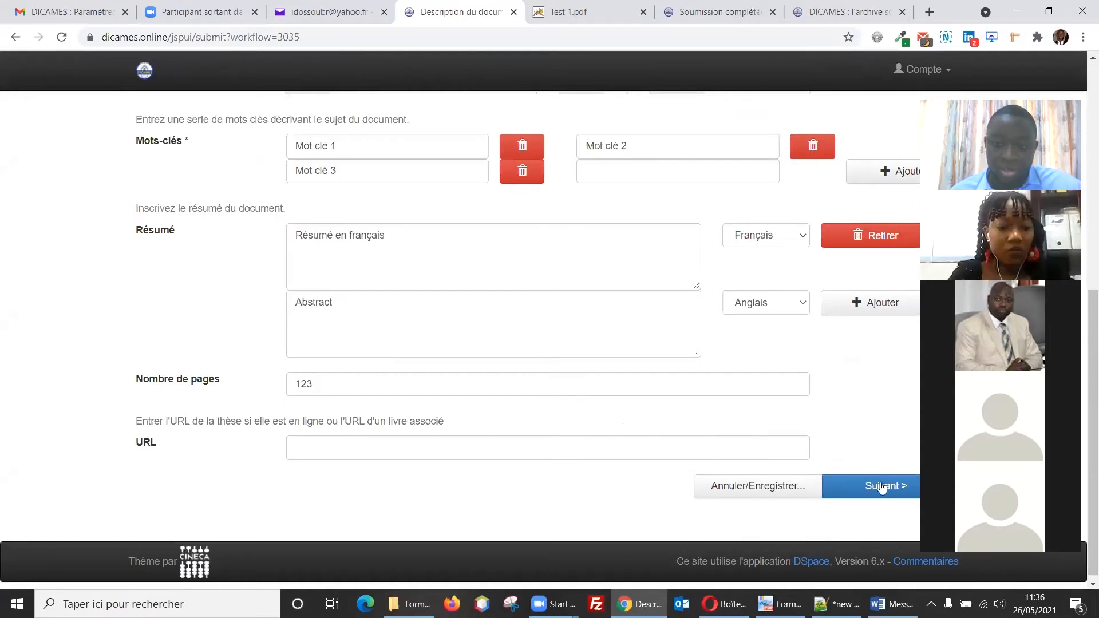
click(767, 491)
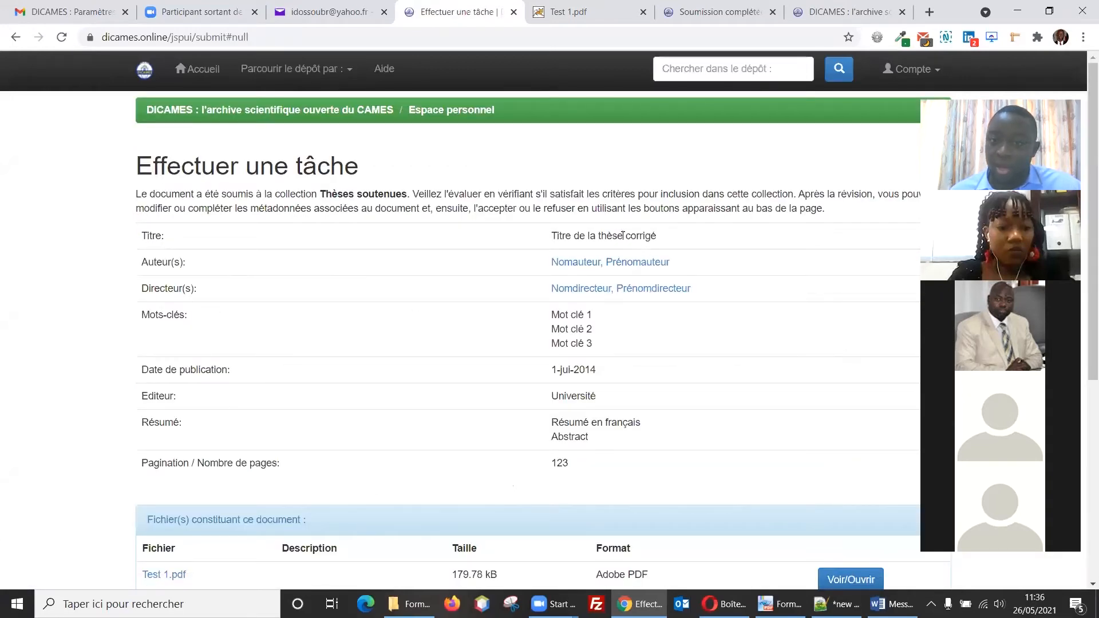
Step: Refuse the submission with the reason 'Fichier intégral non conforme aux métadonnées'
scroll(552, 366, down, 4)
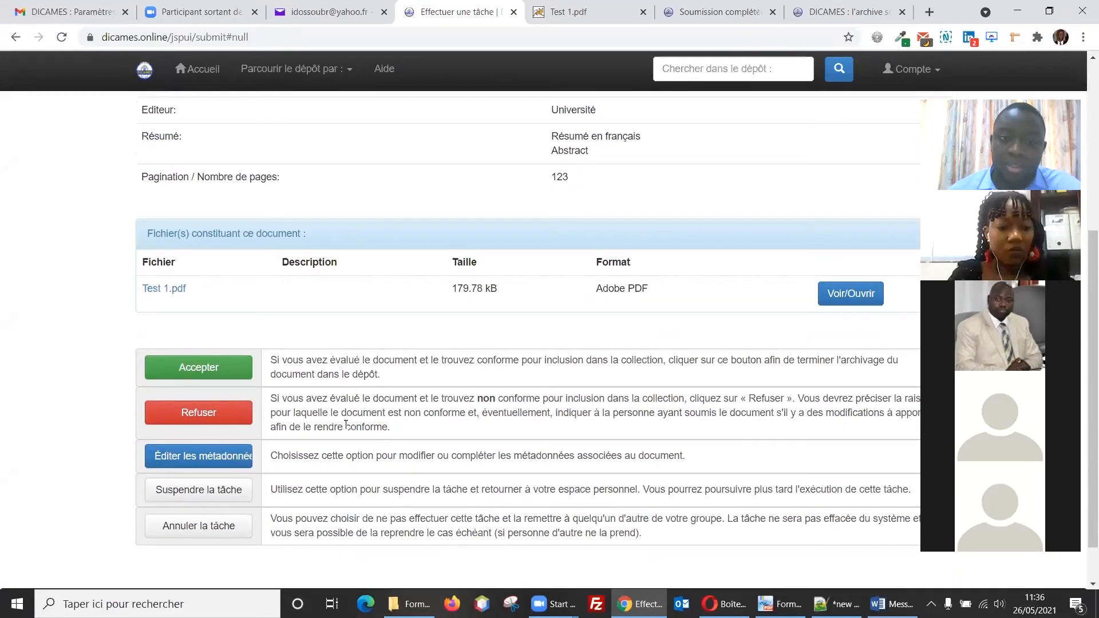
scroll(395, 458, up, 1)
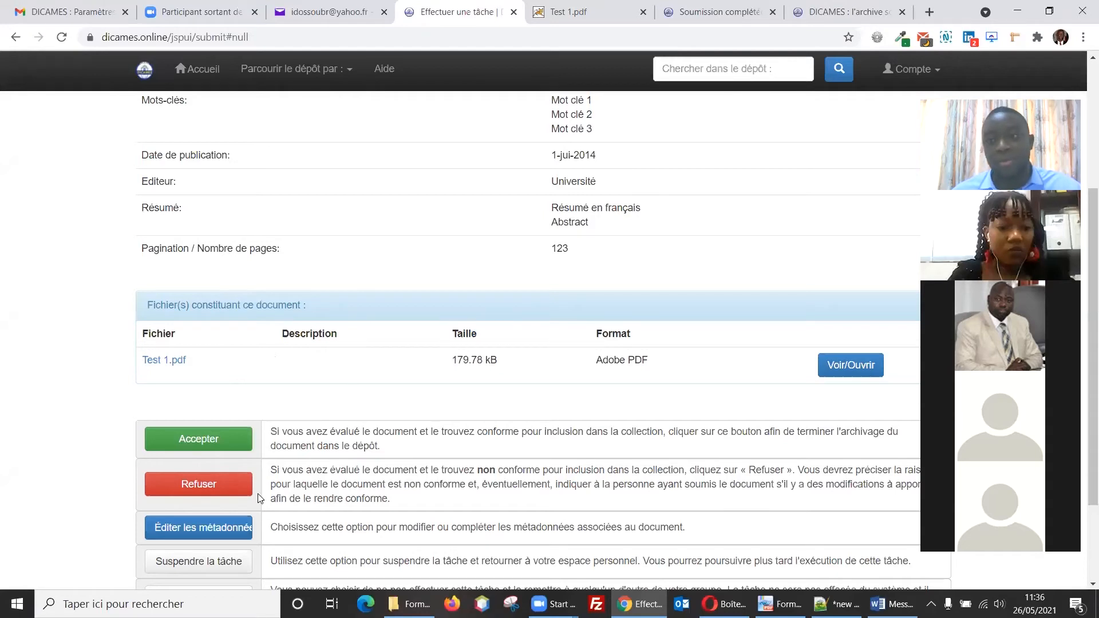
click(216, 490)
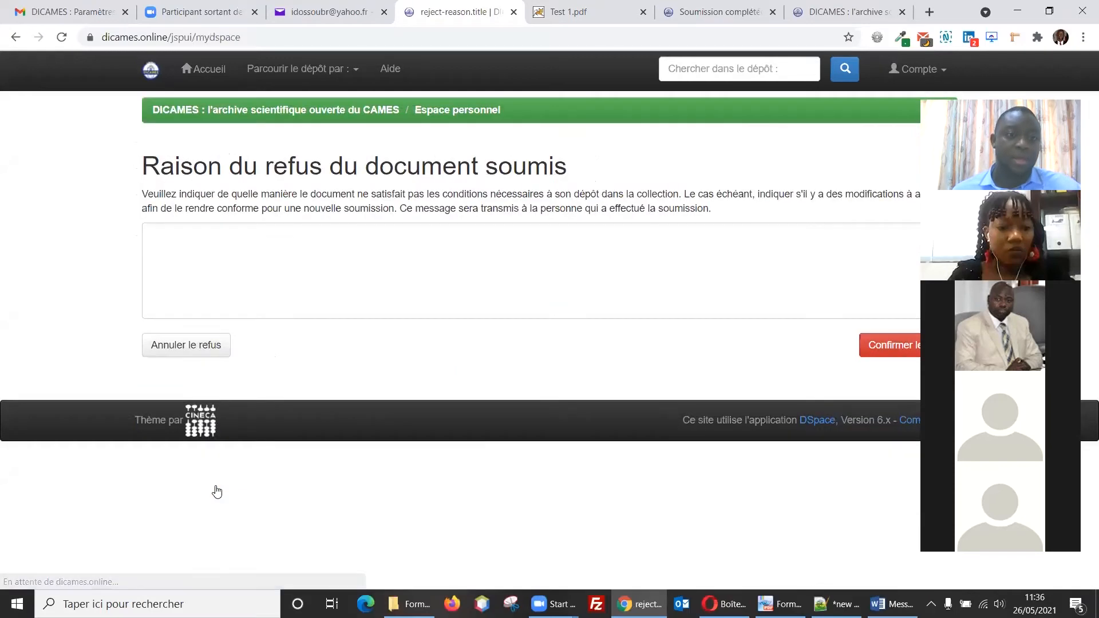
click(378, 264)
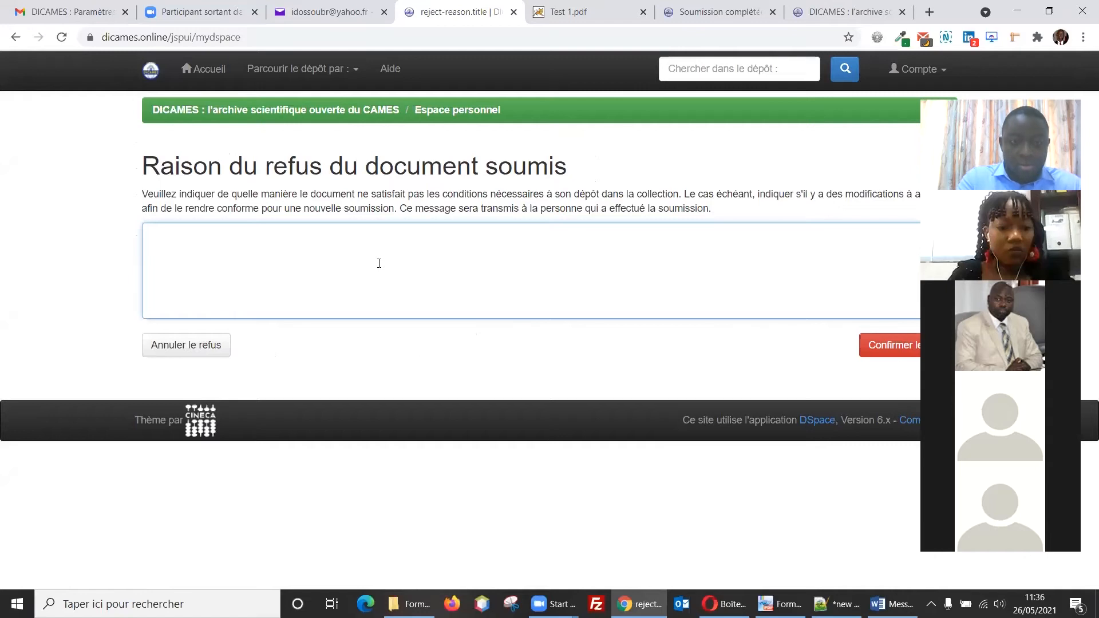
text(Fichier intégral non)
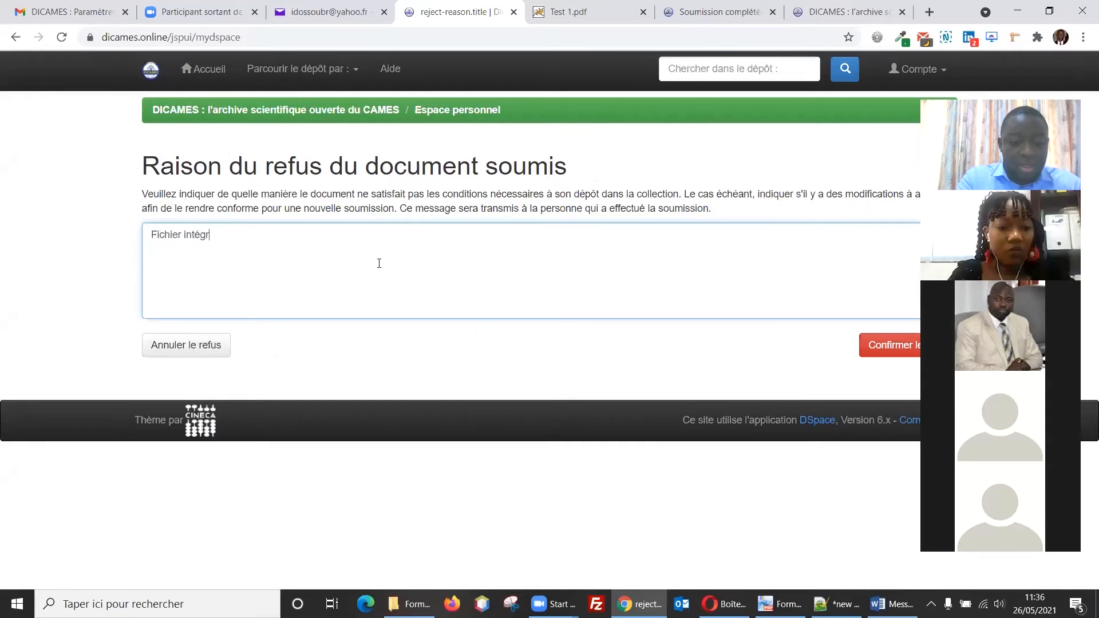
text(rme )
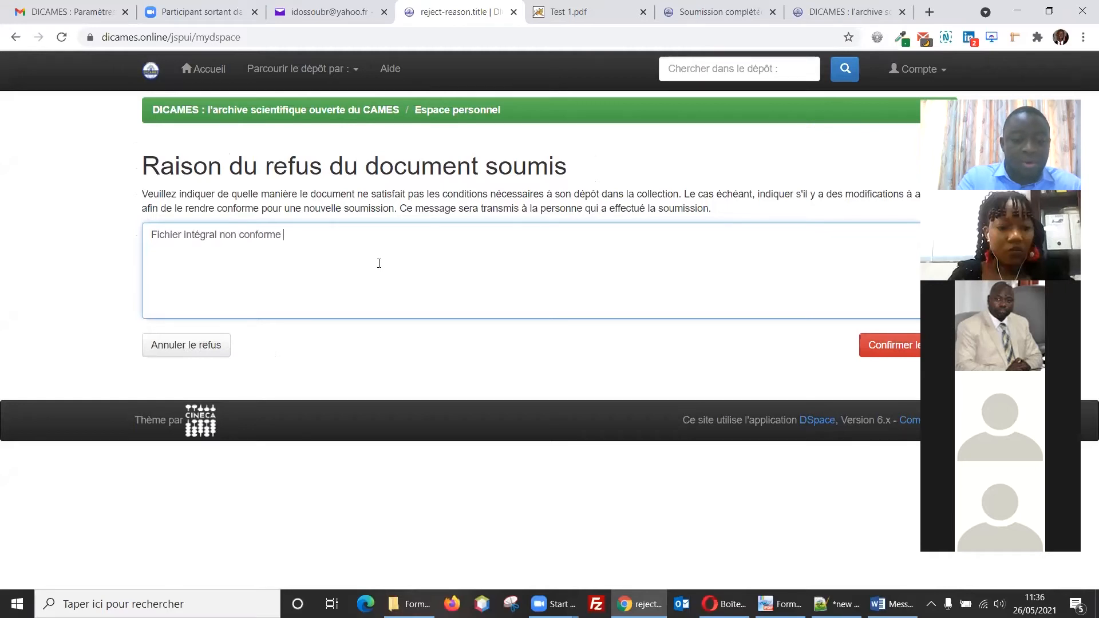
text(aux métadonnées)
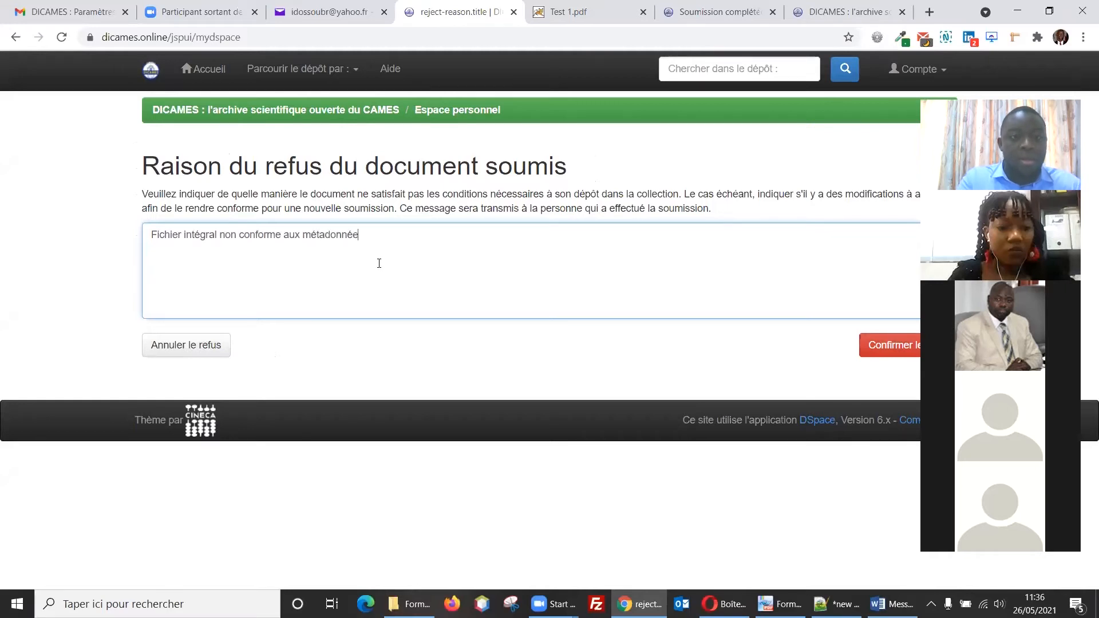
click(886, 347)
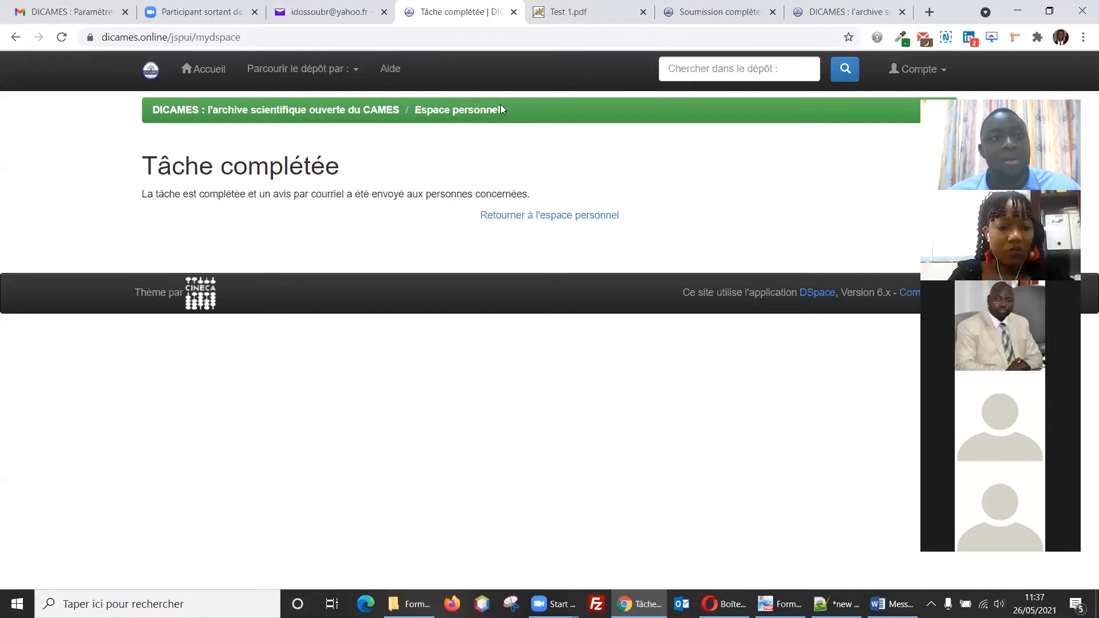
Step: Read the 'DICAMES : Soumission rejetée' email in Yahoo and follow its link to the DICAMES personal space
click(320, 12)
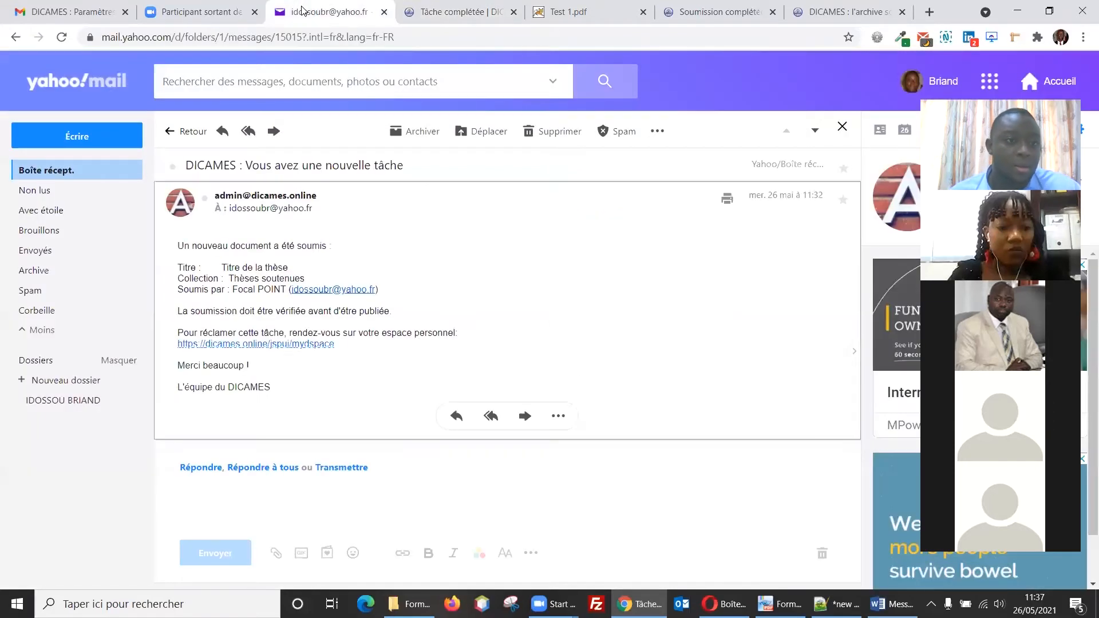
click(57, 173)
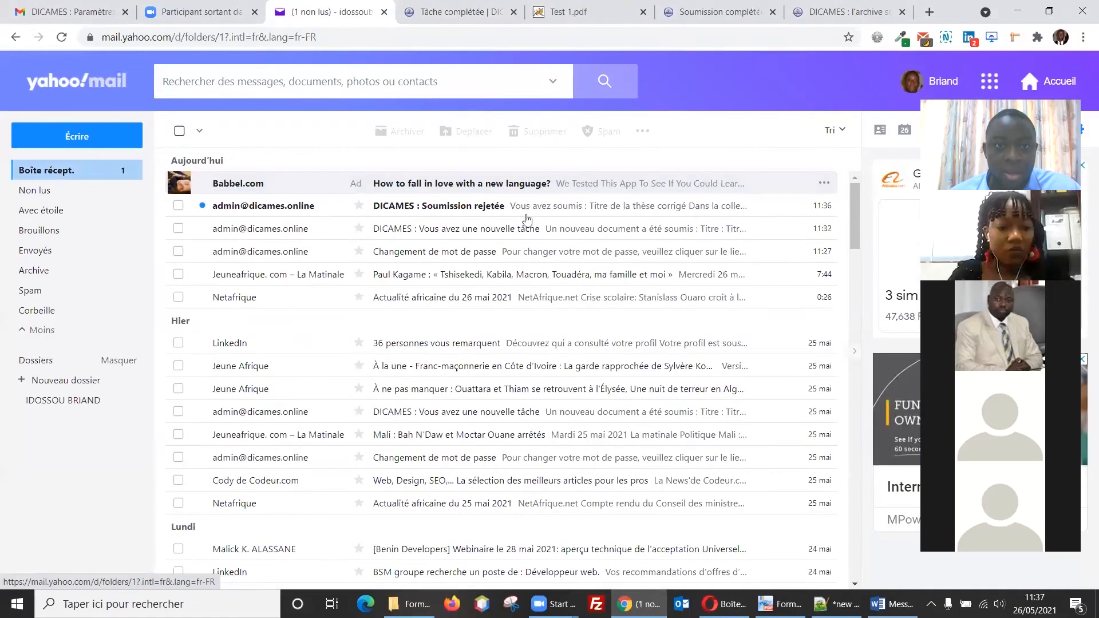
click(527, 218)
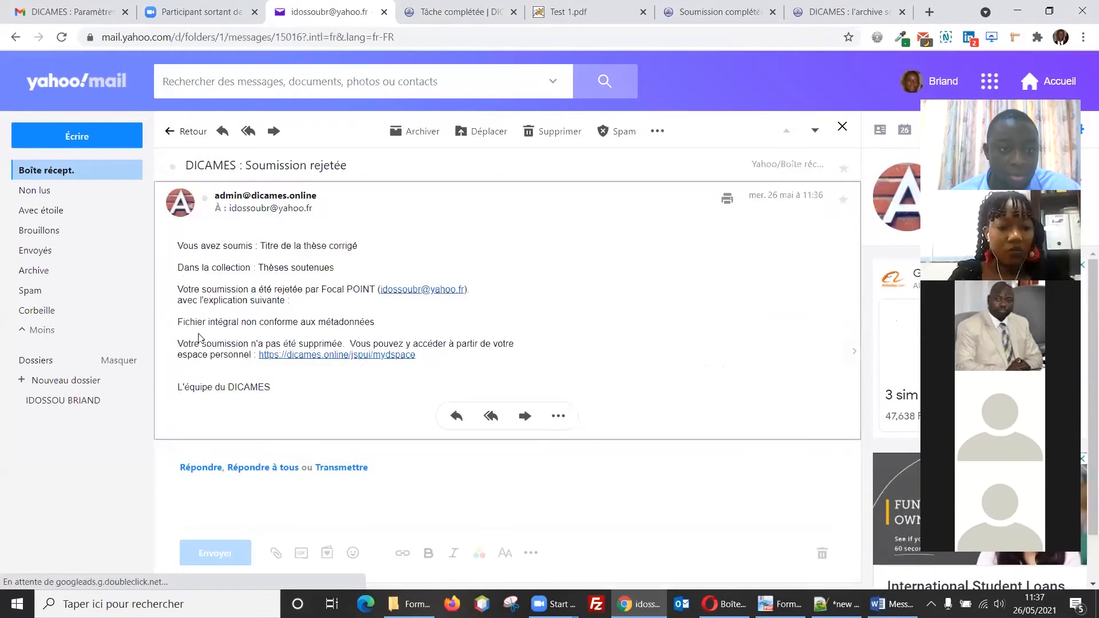
drag(177, 323, 379, 323)
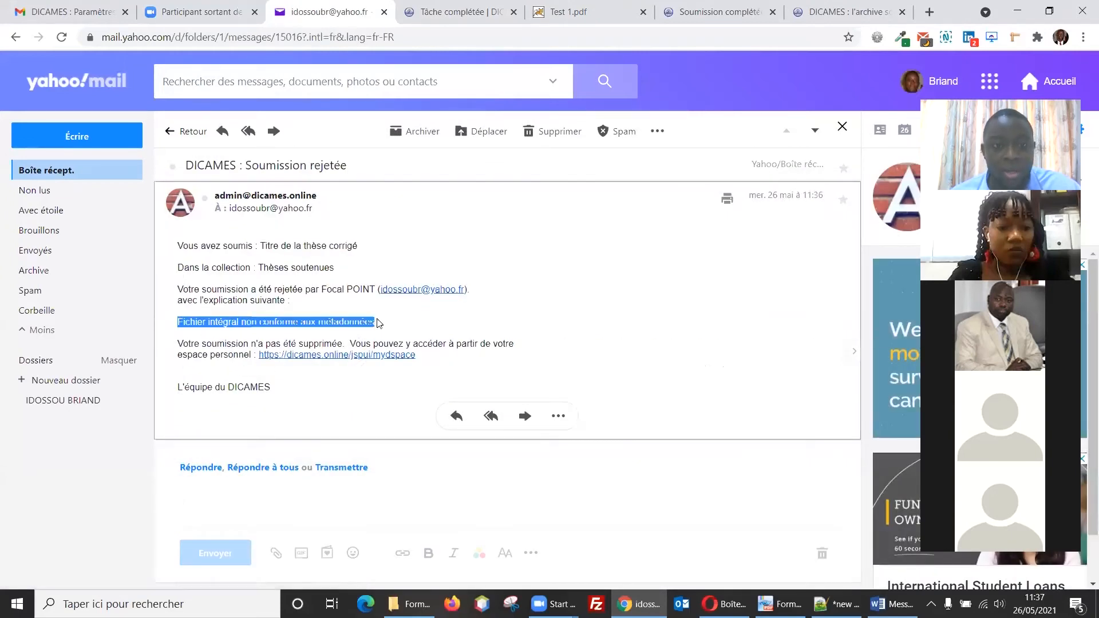
click(449, 333)
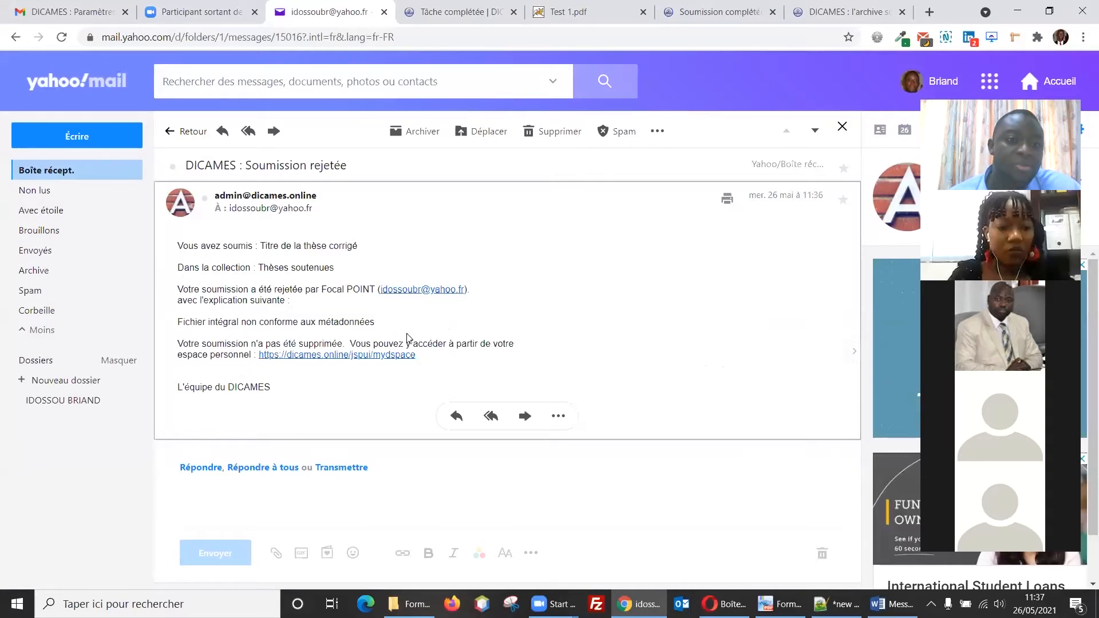
click(378, 355)
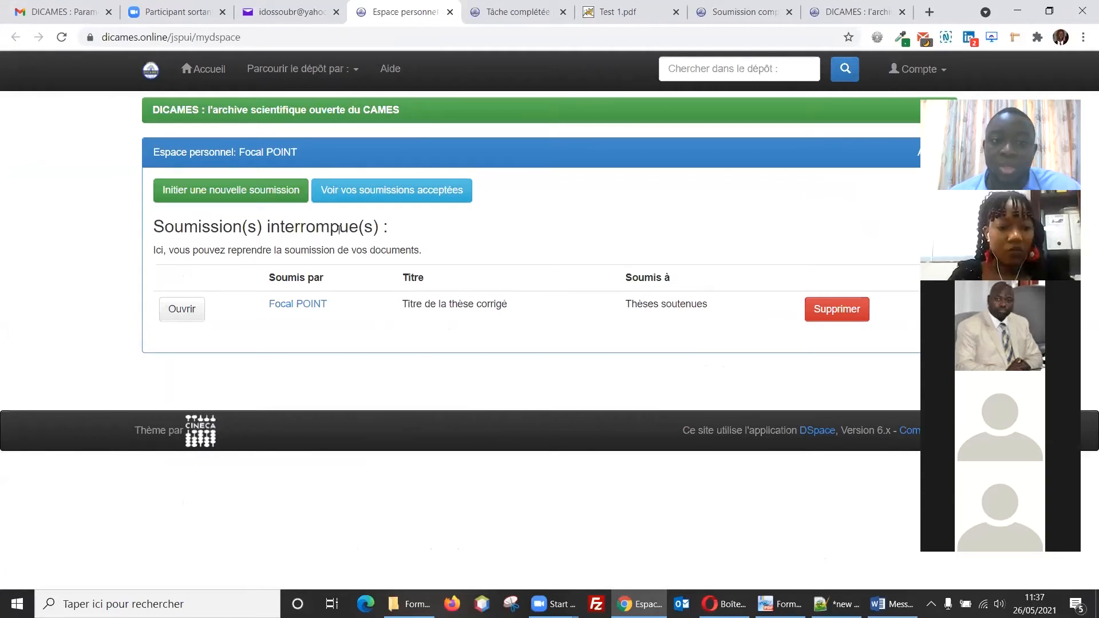
Step: Open the returned thesis for editing and replace Test 1.pdf with Test 2.pdf
click(183, 316)
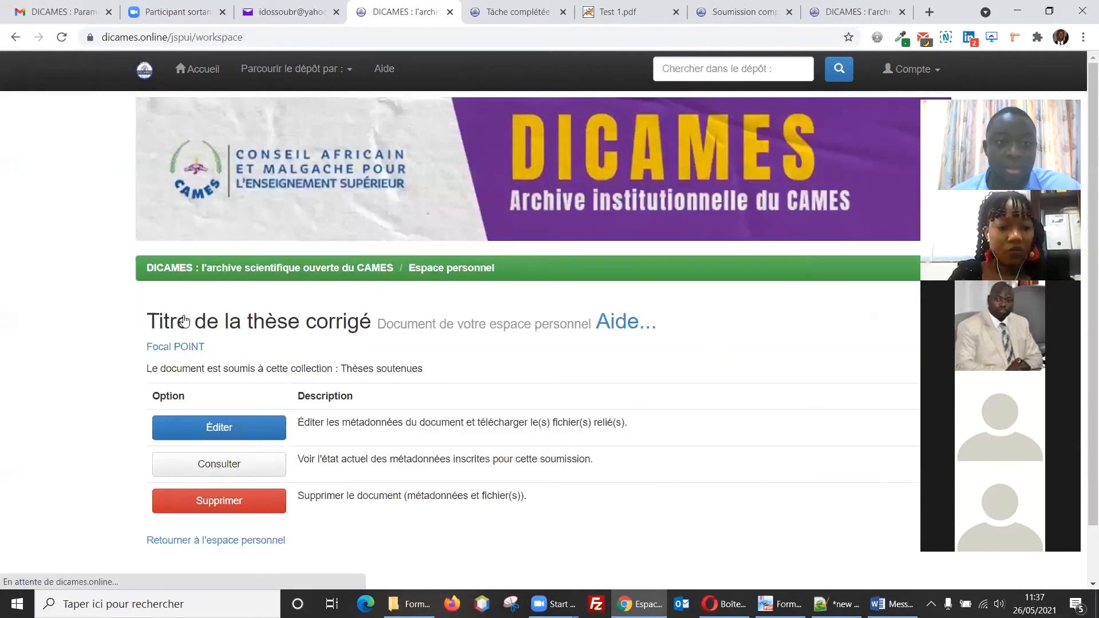
click(247, 431)
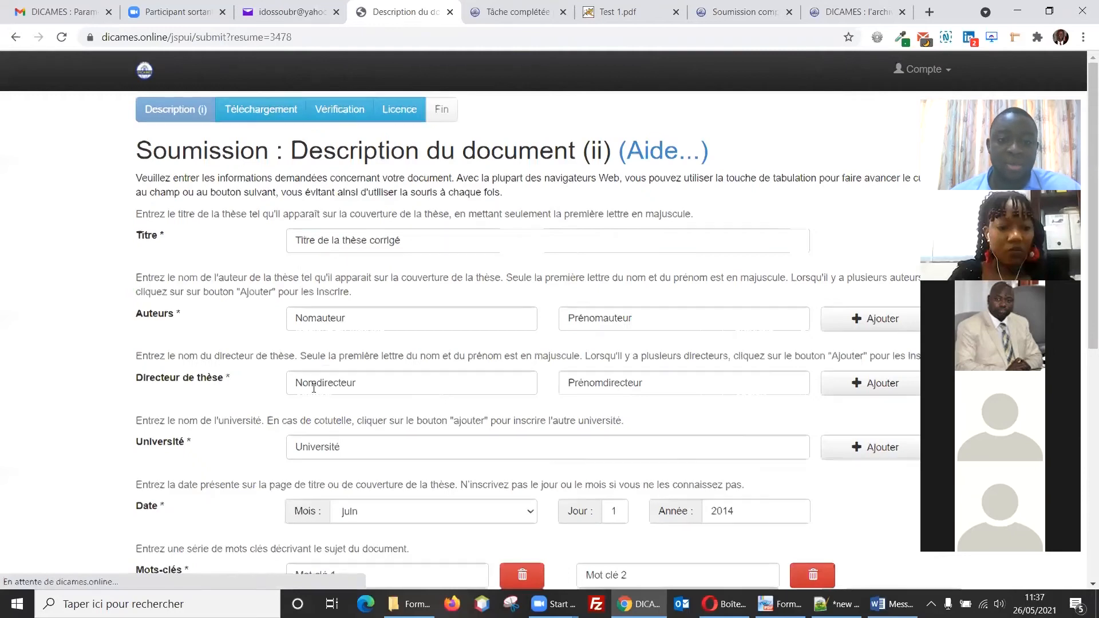
scroll(377, 385, down, 8)
click(867, 487)
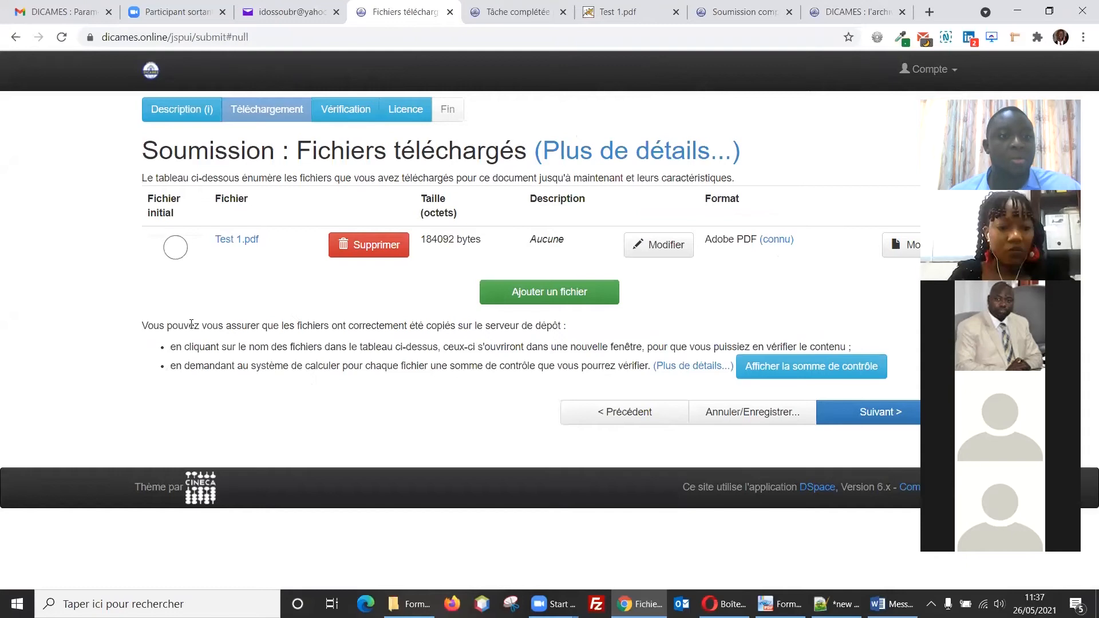
click(176, 248)
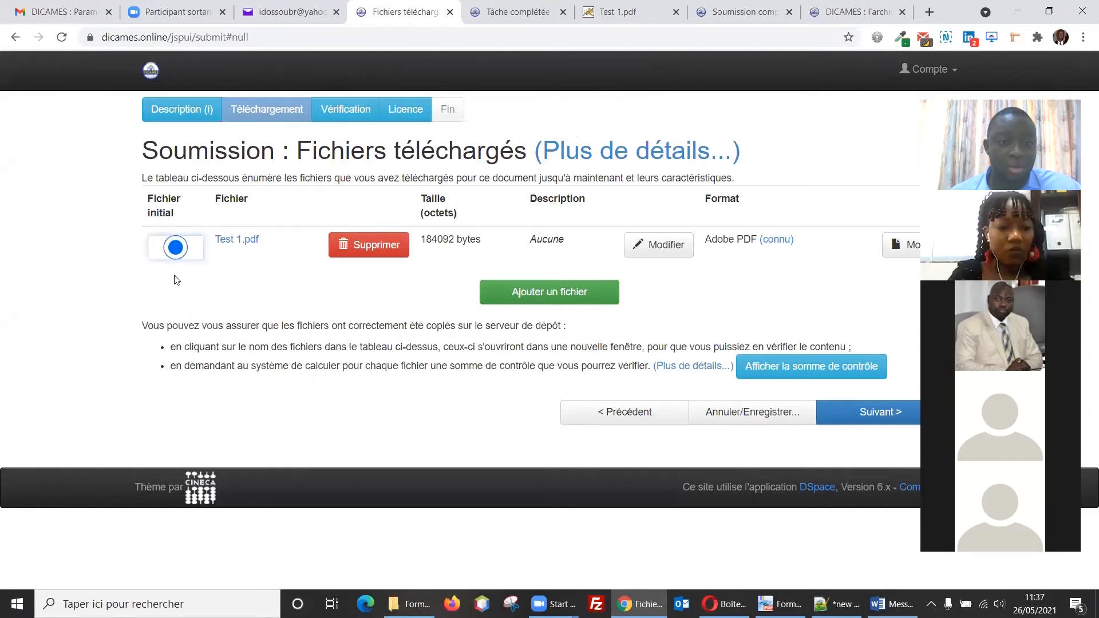
click(358, 250)
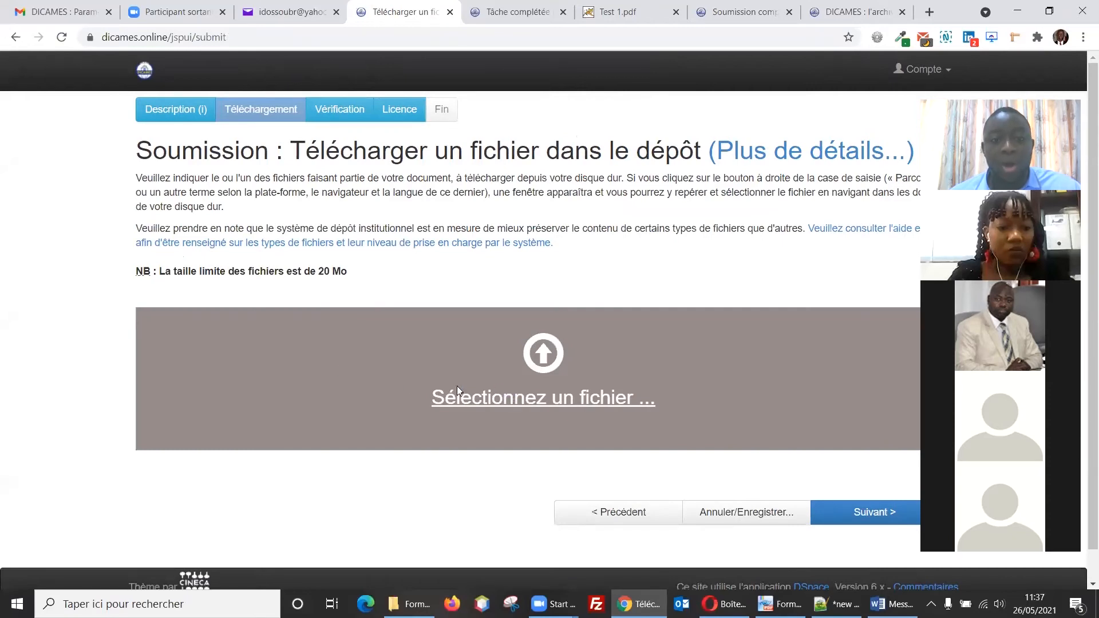
click(457, 386)
double_click(409, 359)
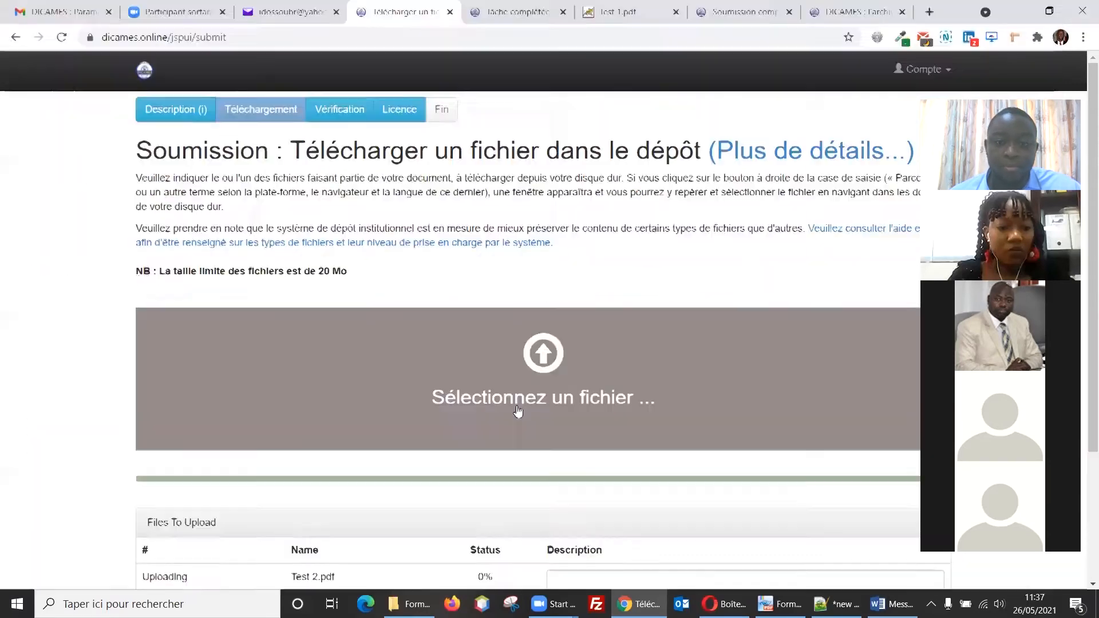
Step: Continue through the review step and grant the distribution licence to resubmit the thesis
scroll(653, 456, down, 1)
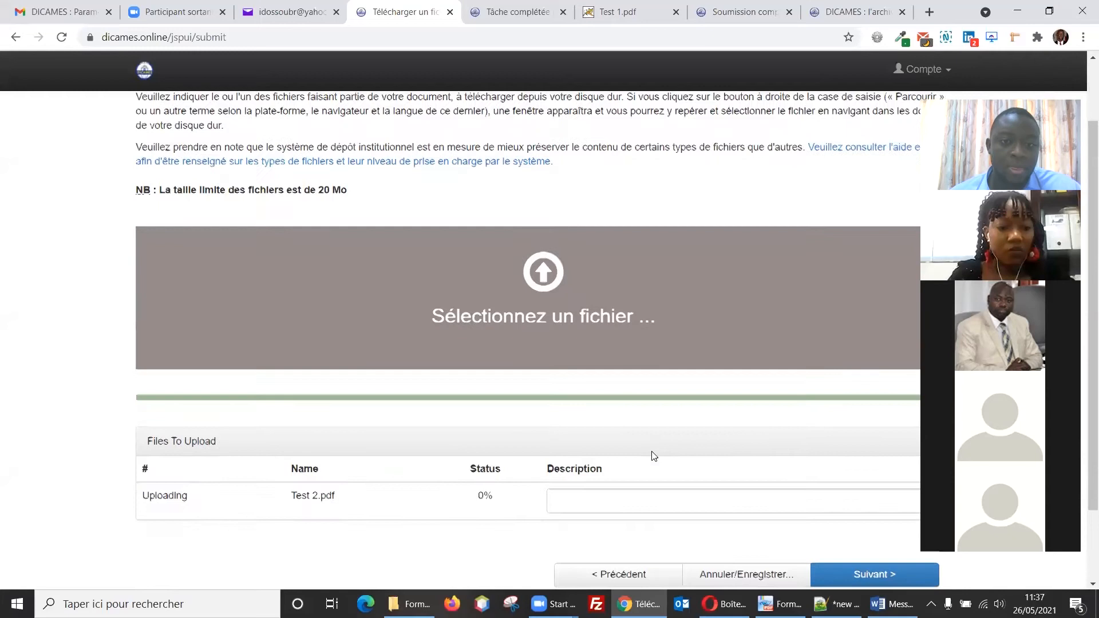
scroll(652, 456, down, 1)
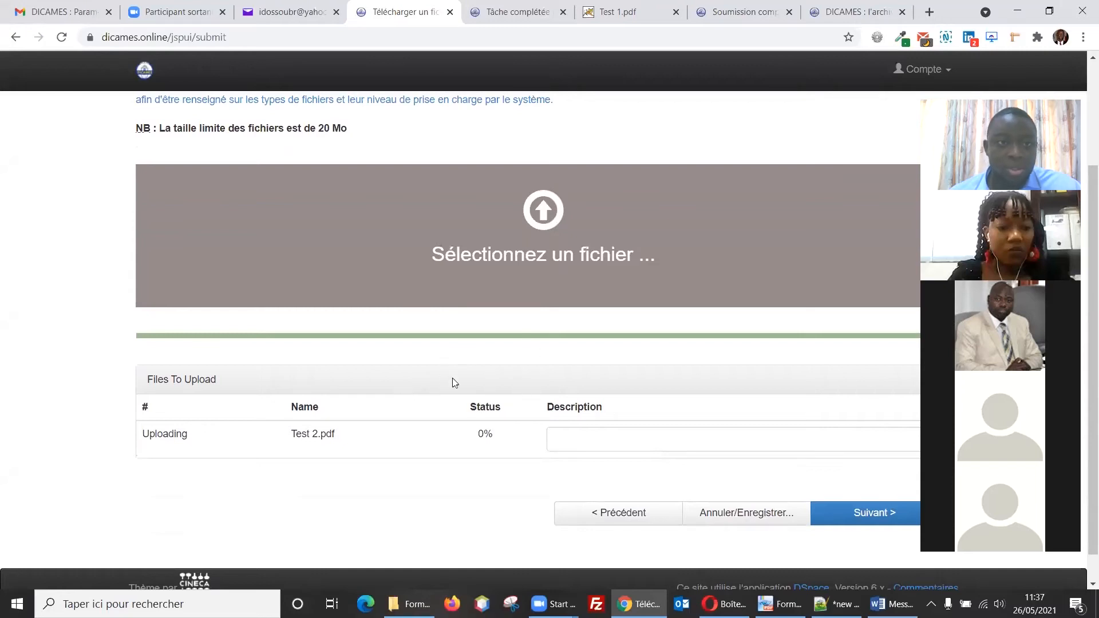
scroll(467, 381, up, 3)
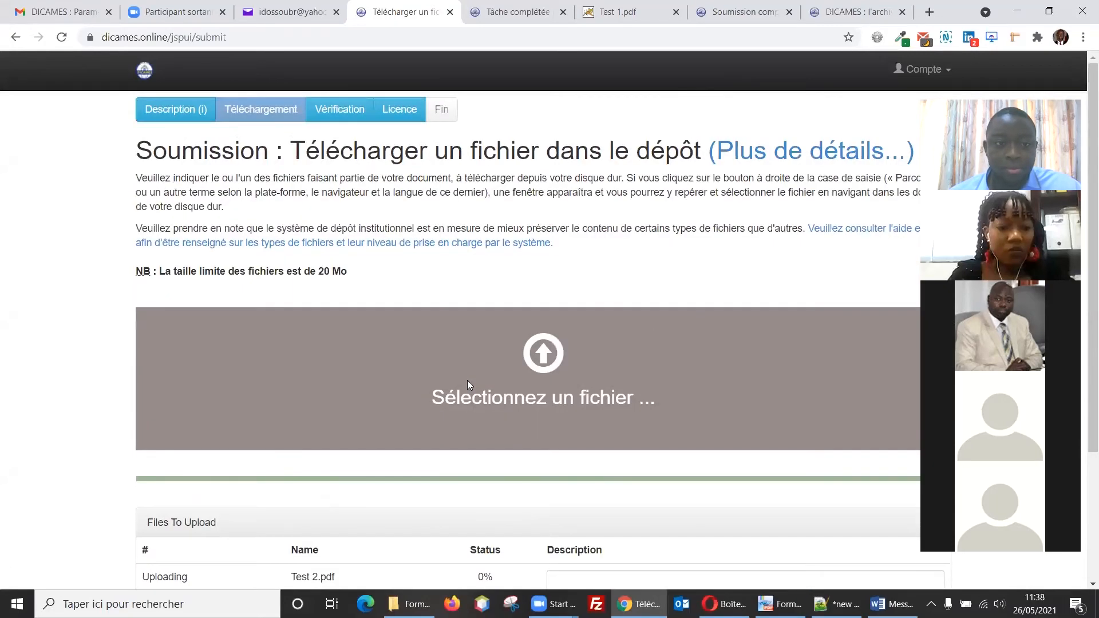
scroll(398, 387, down, 1)
scroll(519, 397, down, 1)
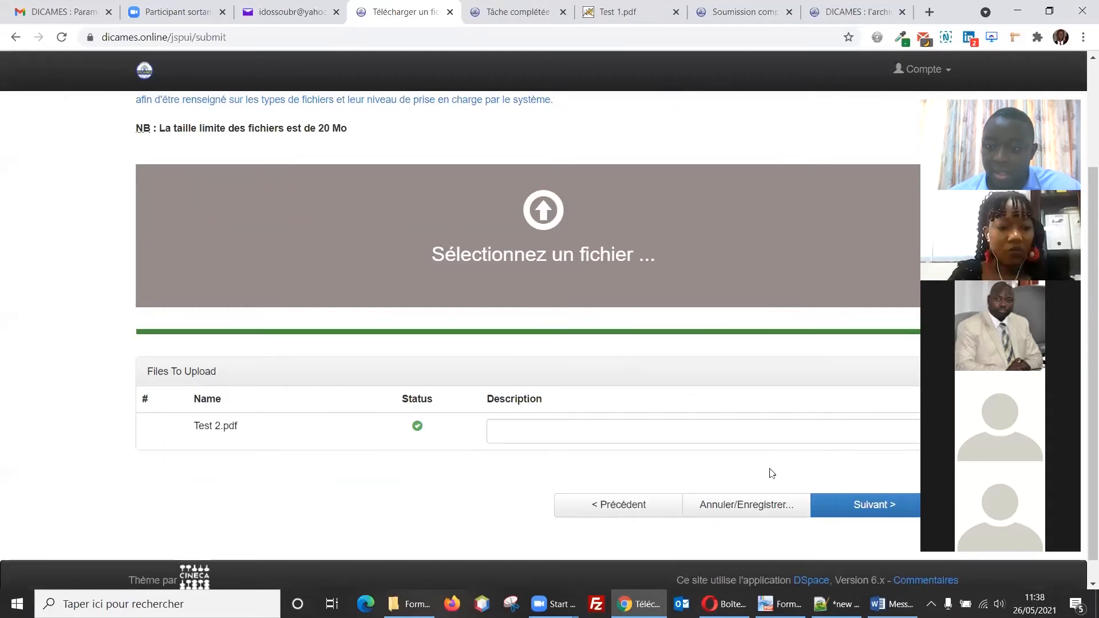
click(858, 504)
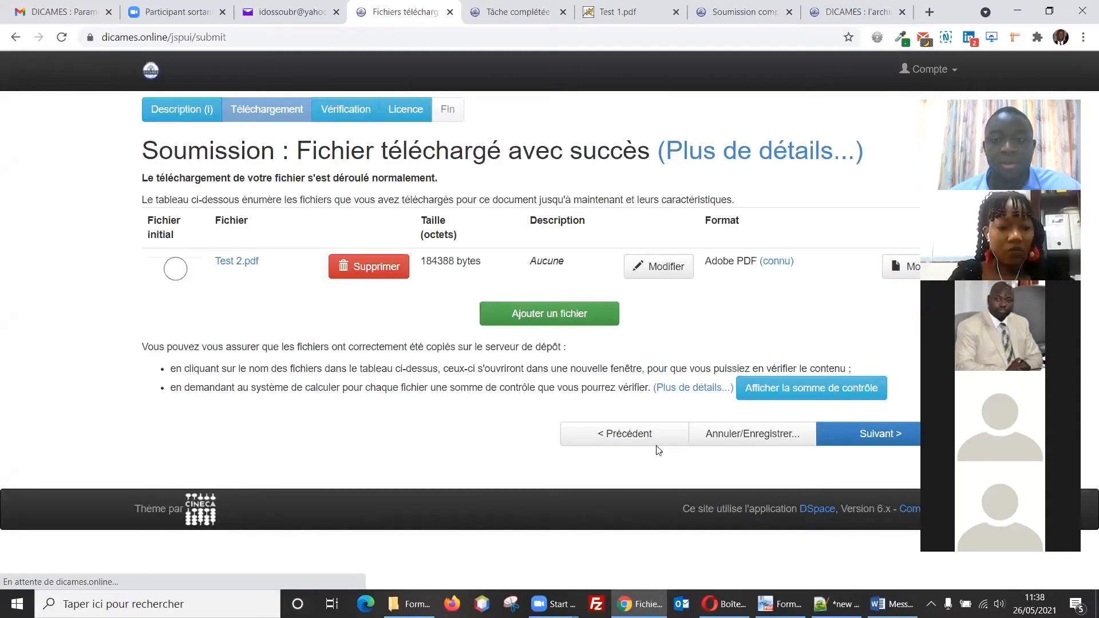
click(833, 438)
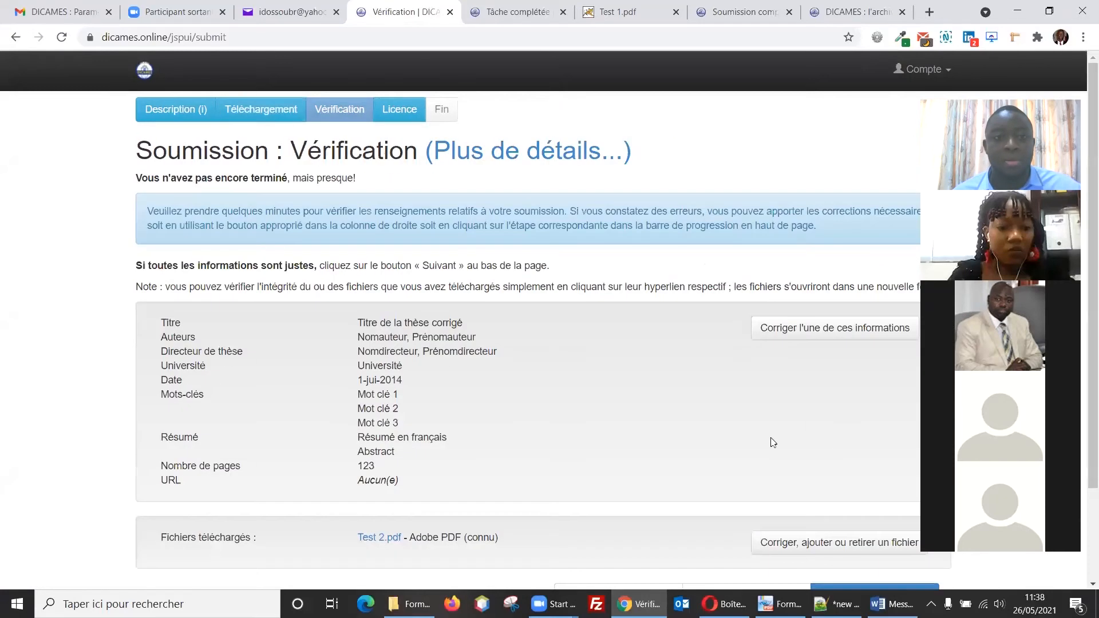
scroll(720, 396, down, 1)
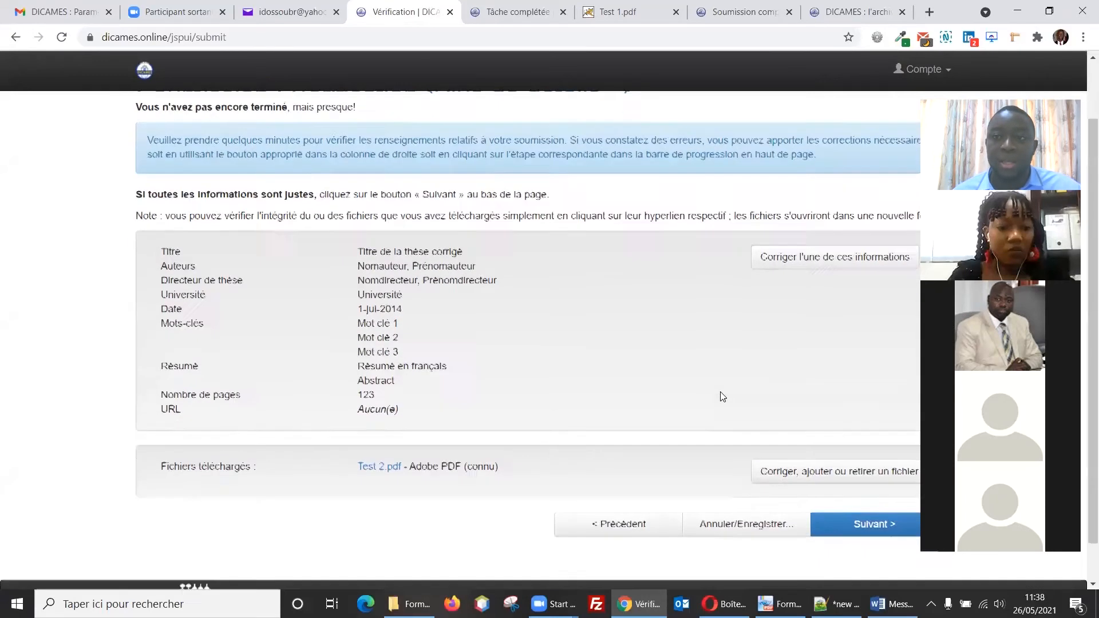
click(838, 526)
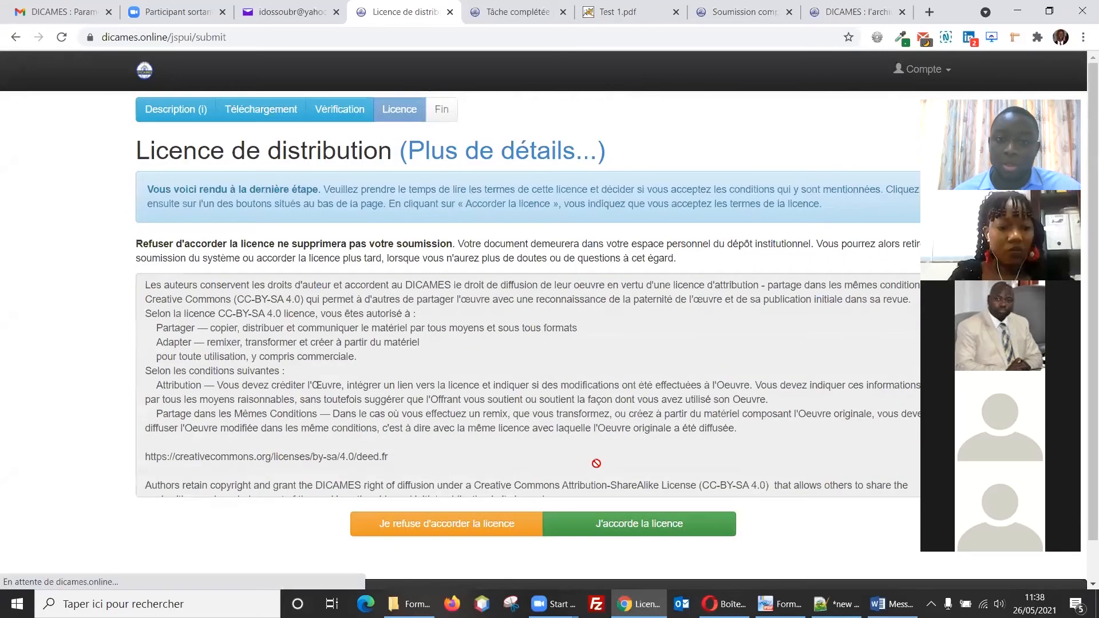
click(648, 525)
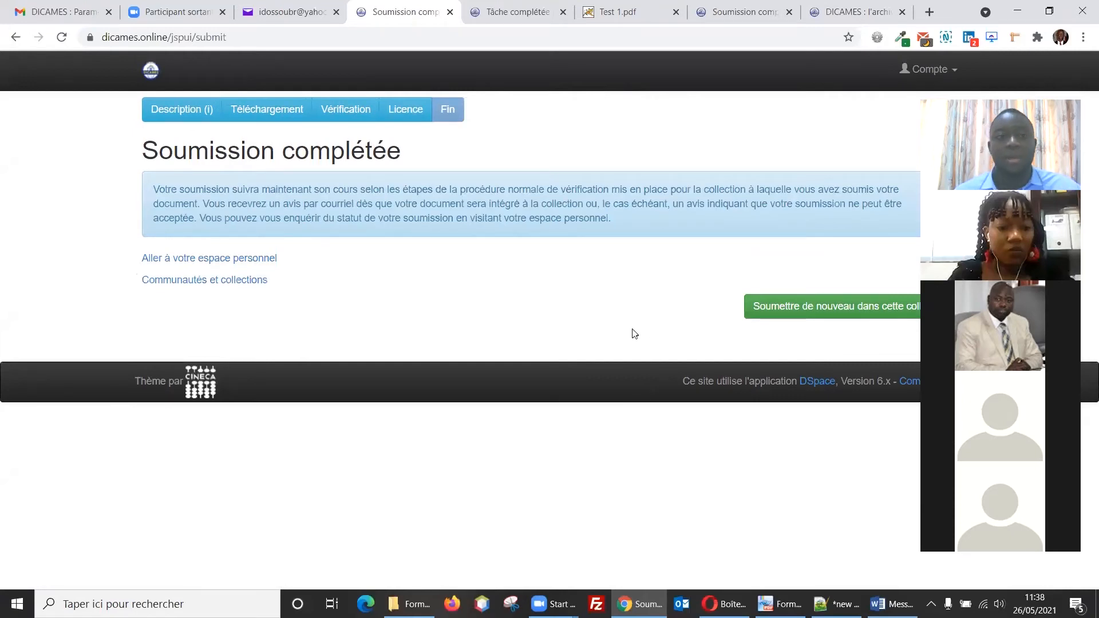
Step: Open the new verification-task notification email in the Yahoo Mail inbox
click(295, 16)
click(45, 171)
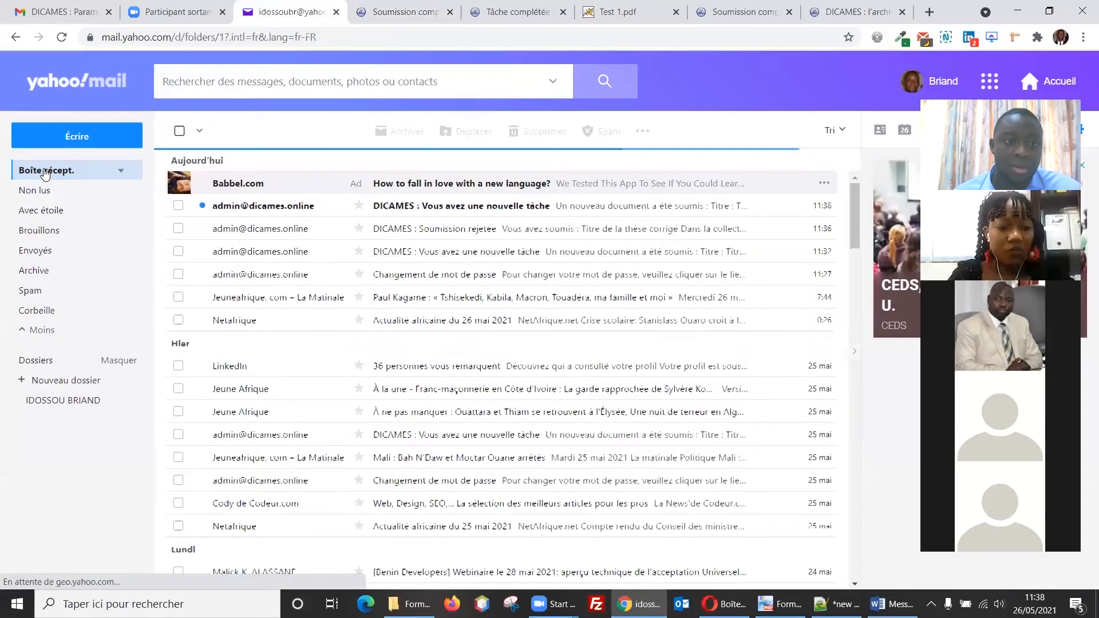
click(440, 214)
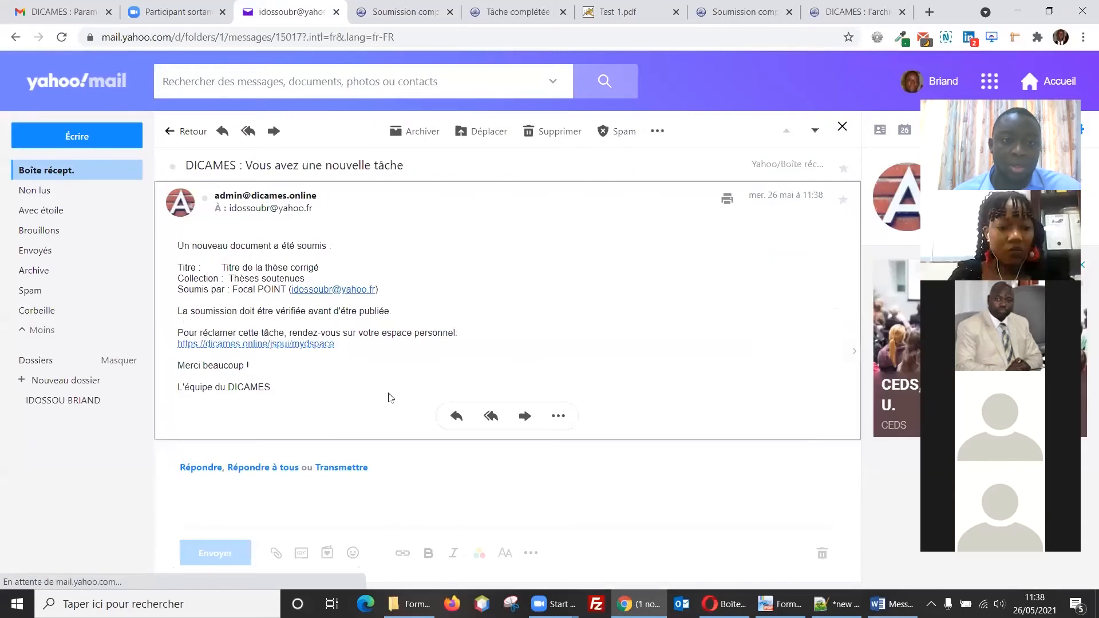
Step: Claim the verification task for 'Titre de la thèse corrigé' and accept it into Thèses soutenues
click(309, 344)
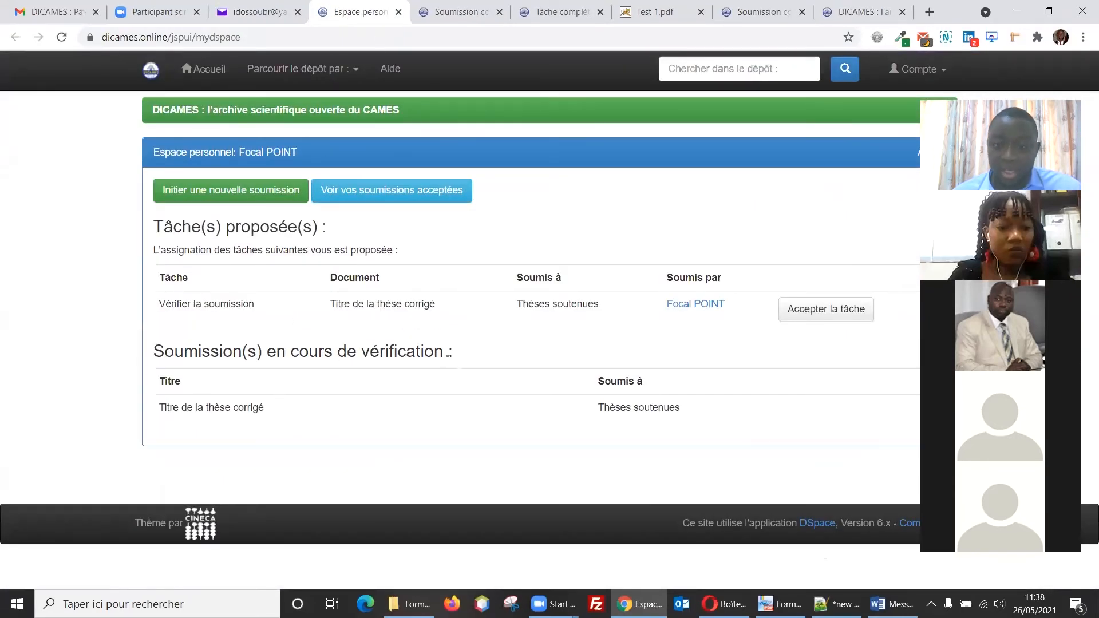
click(809, 314)
scroll(785, 380, down, 3)
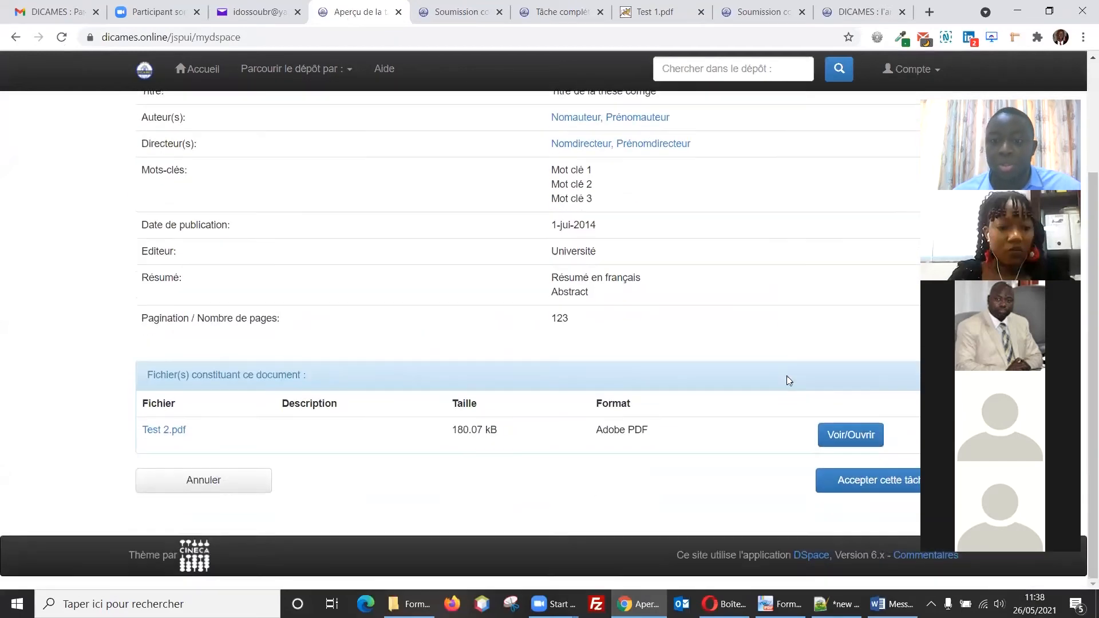
click(837, 481)
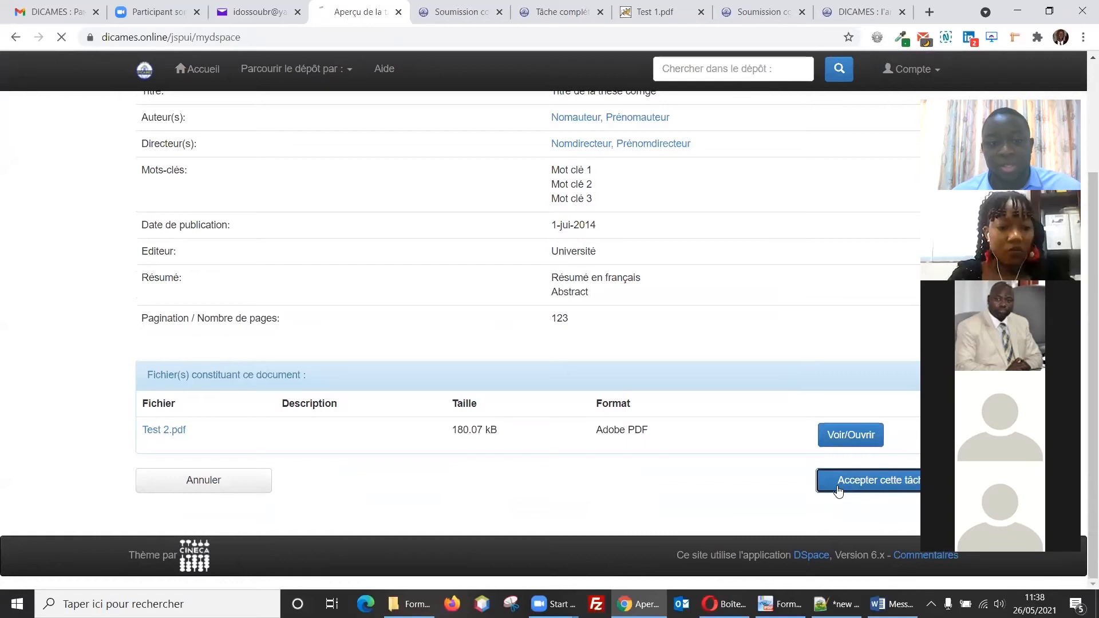
scroll(355, 469, down, 3)
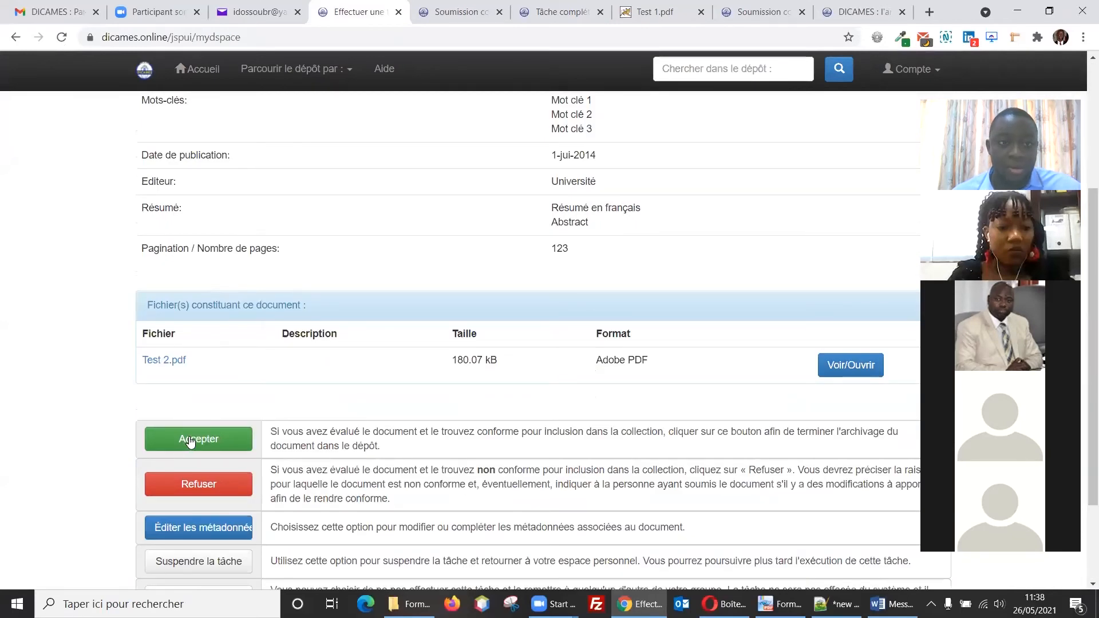
scroll(206, 401, up, 3)
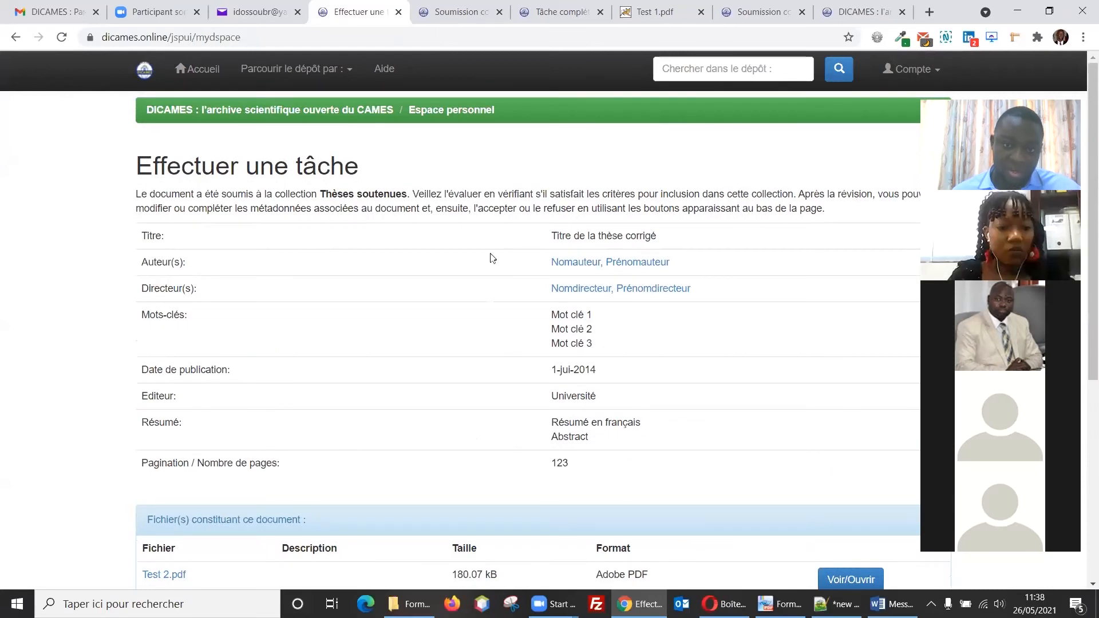
scroll(429, 471, down, 1)
scroll(350, 496, down, 2)
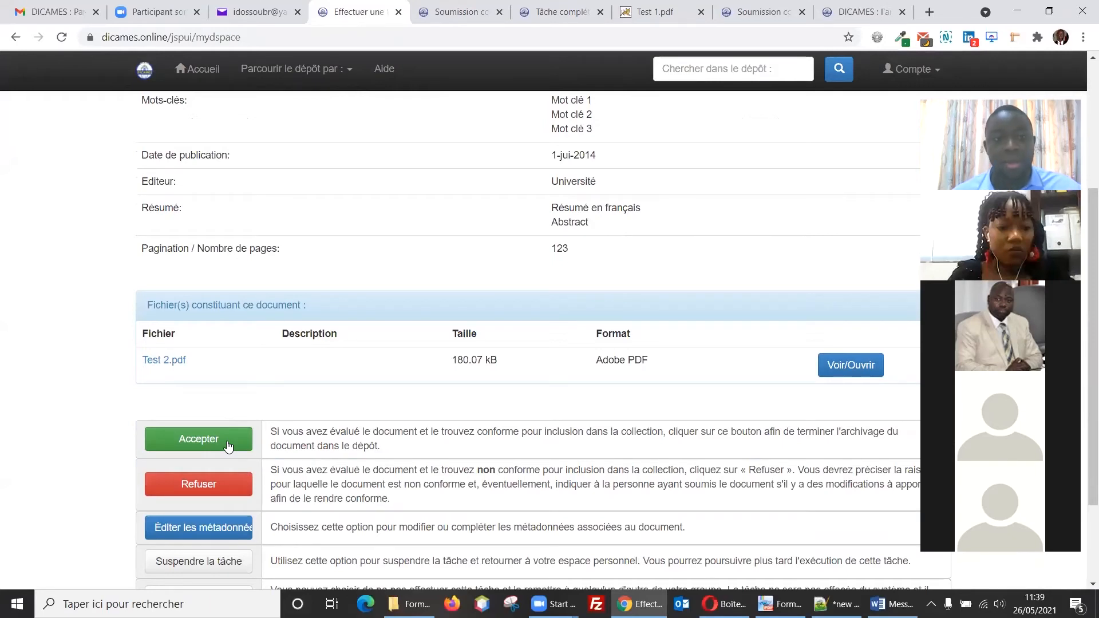
click(228, 446)
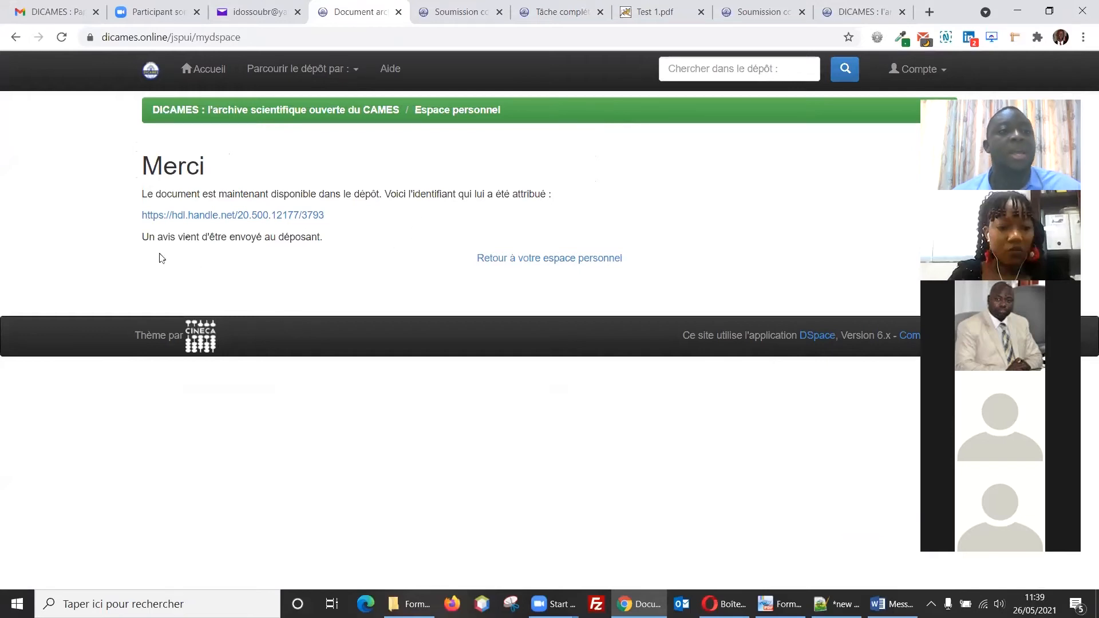
Step: View the archived thesis record at handle 20.500.12177/3793
click(194, 222)
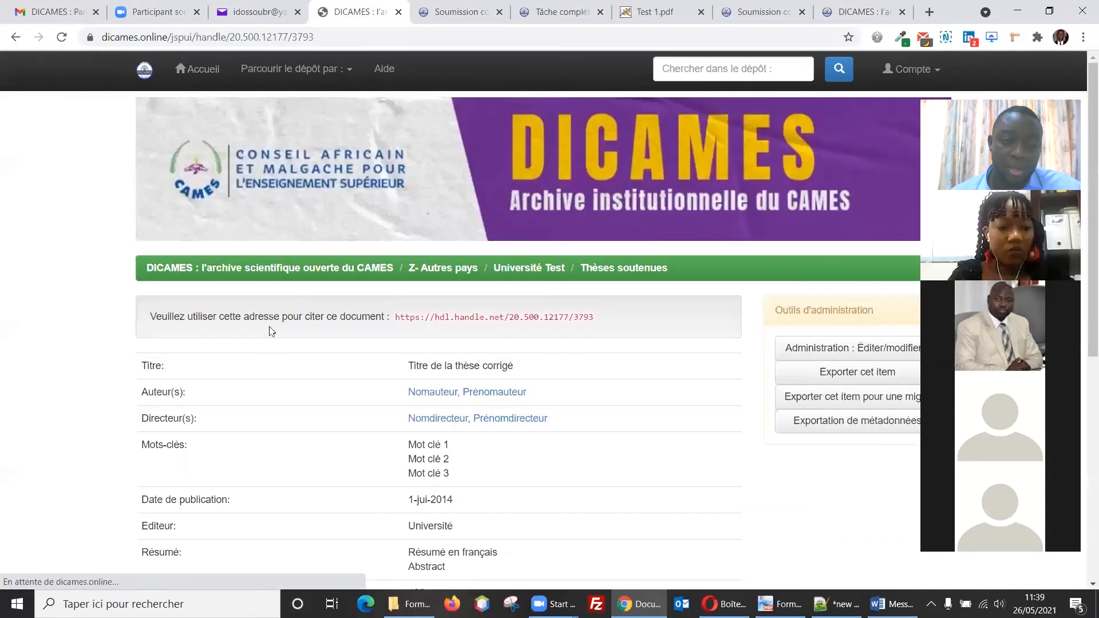
scroll(469, 279, down, 1)
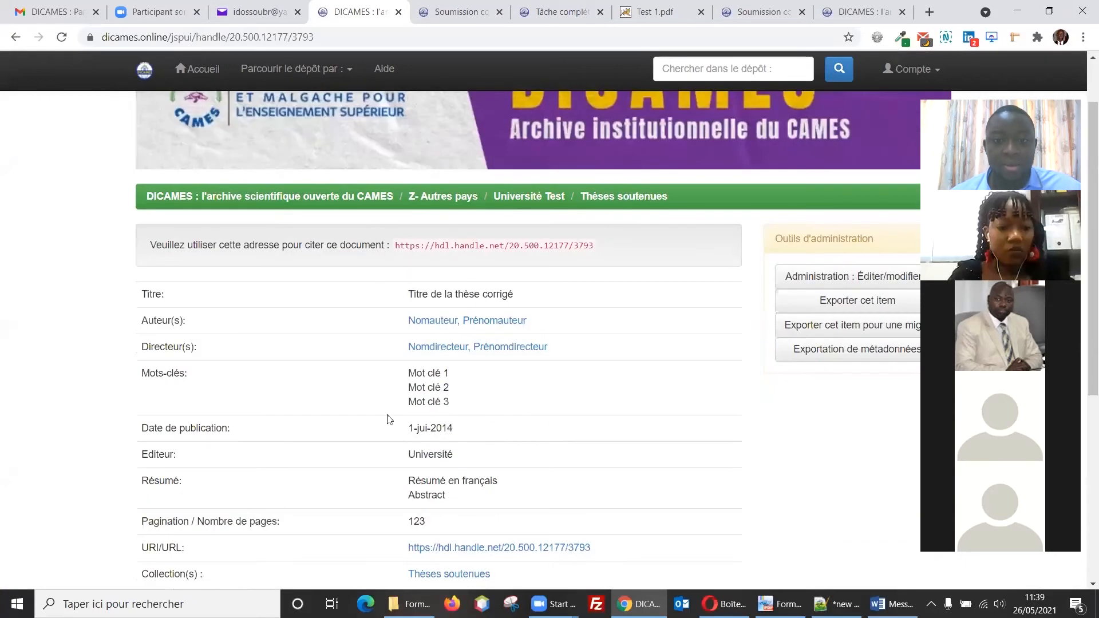
scroll(448, 449, up, 1)
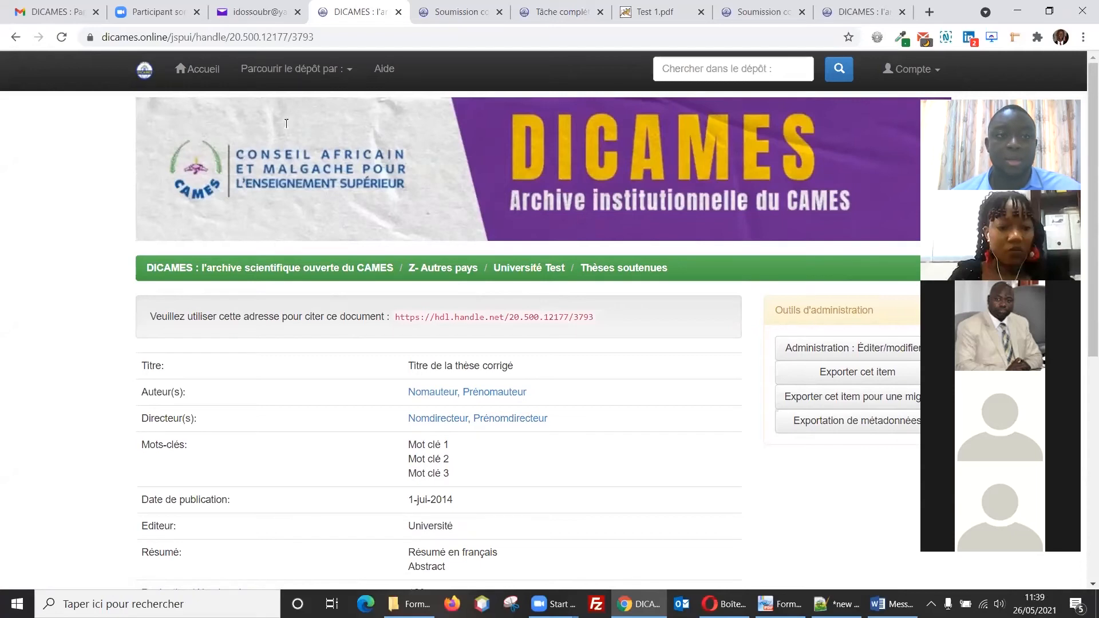
Step: Check the approval email in Yahoo, then show page 2 (Cas pratique 2) of the training PDF
click(254, 13)
click(50, 179)
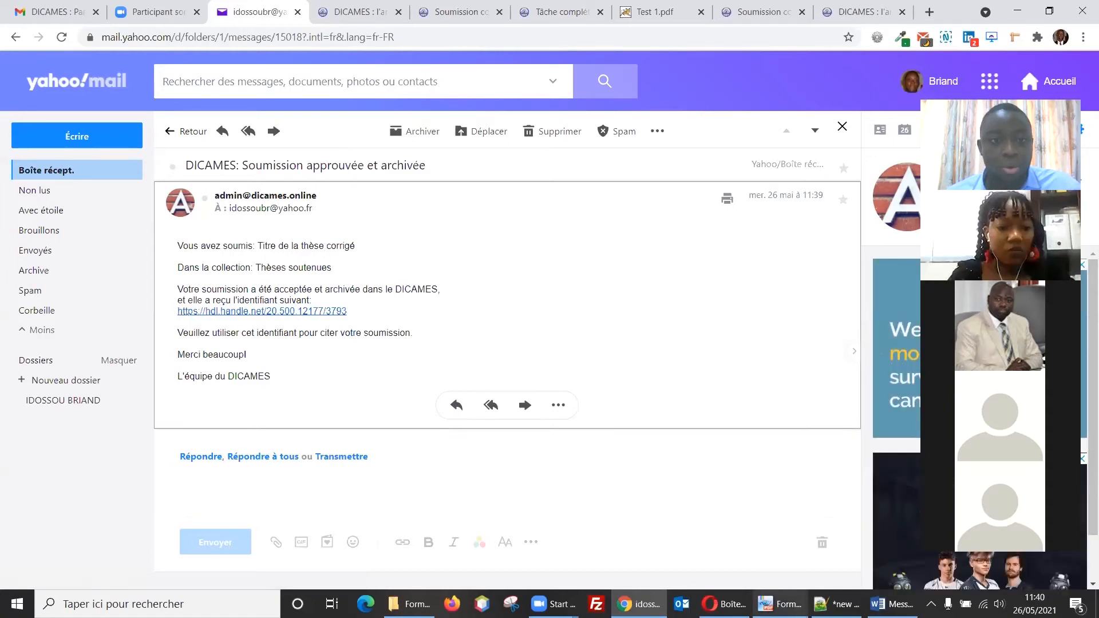
click(768, 598)
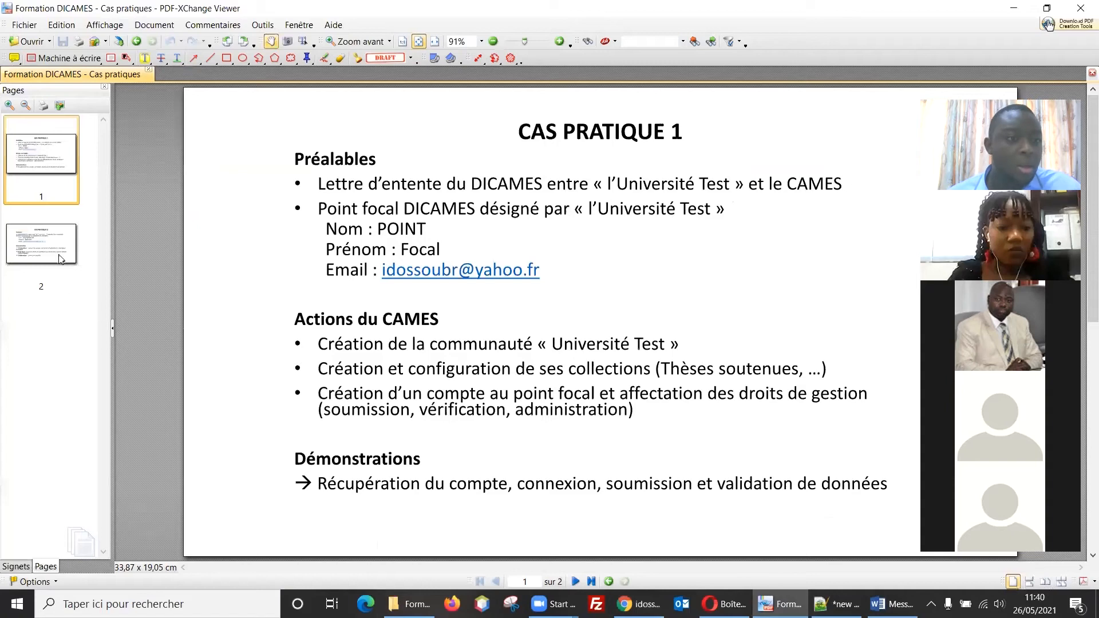
scroll(324, 288, down, 2)
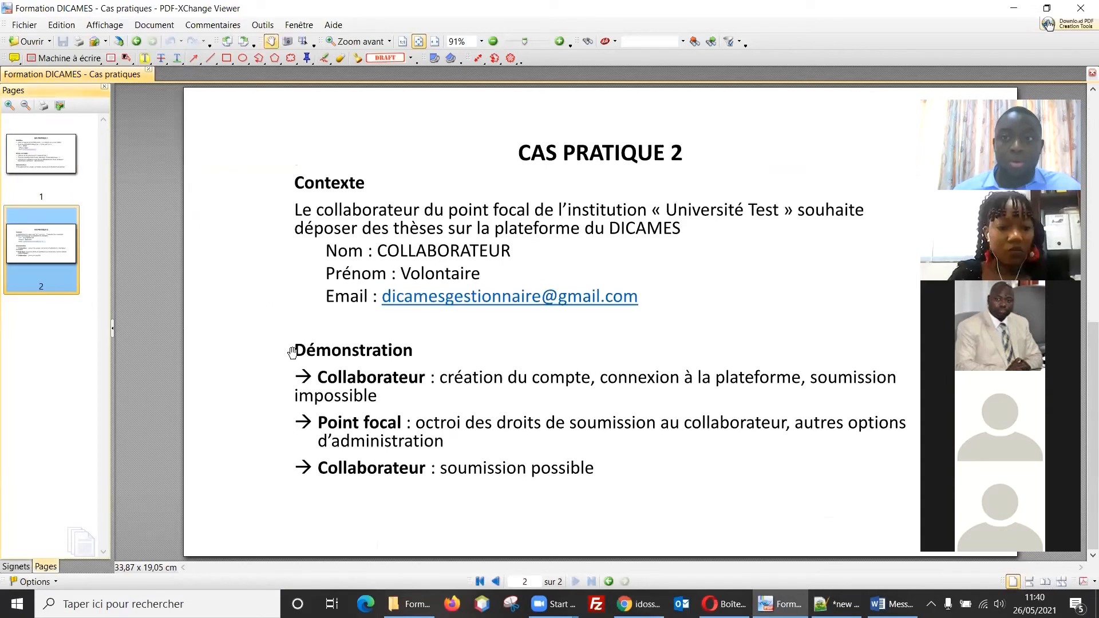
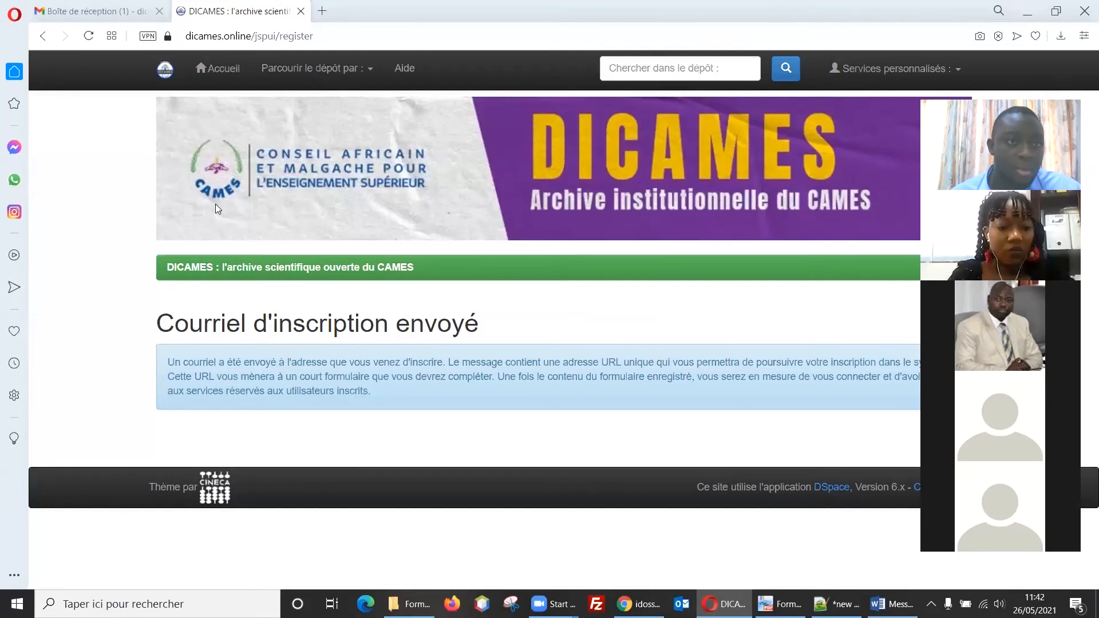
Step: Switch to the Gmail inbox showing the new 'DICAMES Enregistrement du Compte' message
click(111, 17)
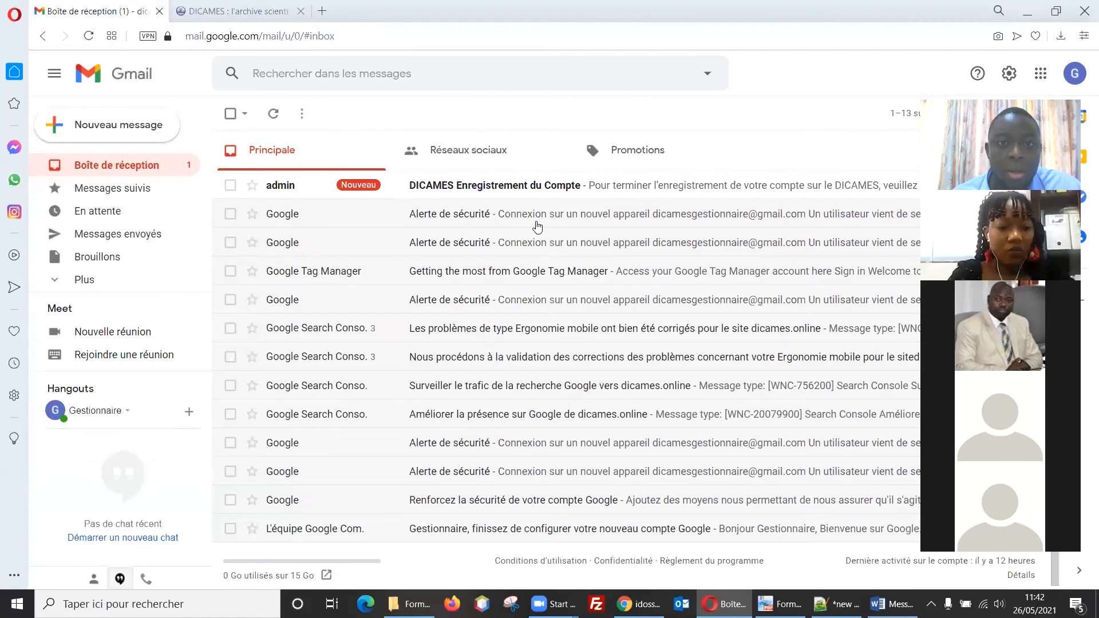
Step: Open the 'DICAMES Enregistrement du Compte' e-mail and follow its register?token link
click(503, 186)
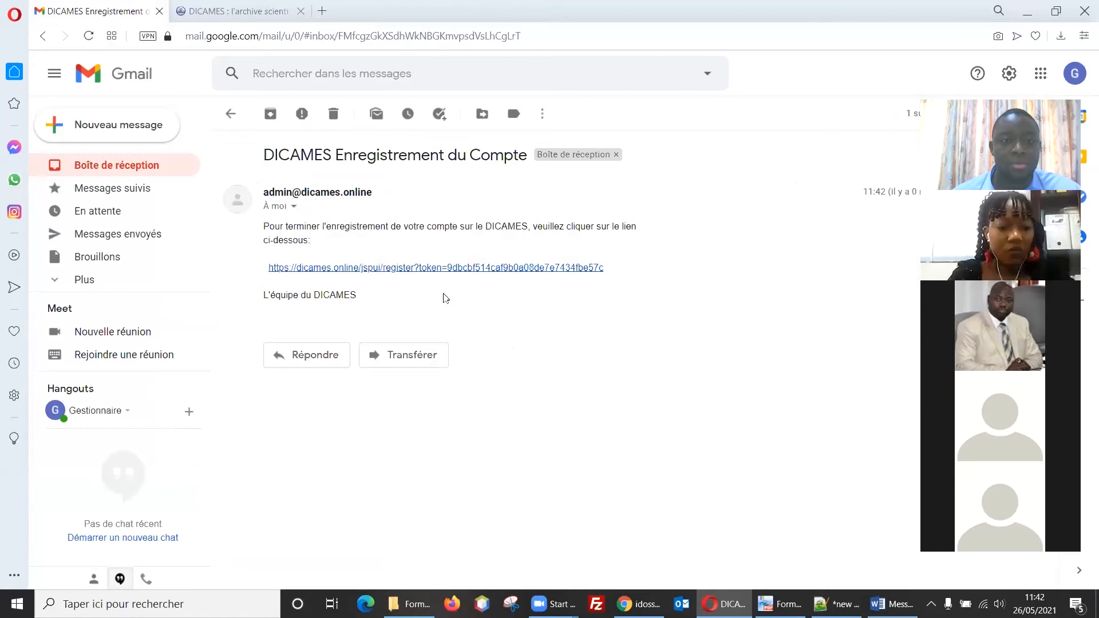
click(439, 273)
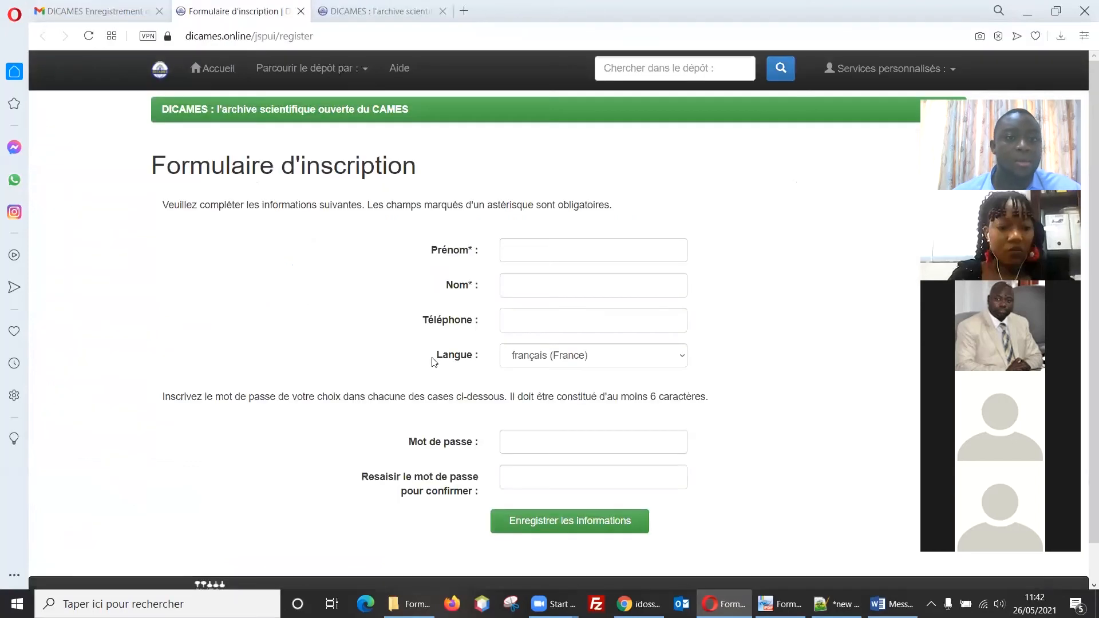
Step: Fill the registration form's Prénom with 'Voldntaire' and Nom with 'COLLABORATEUR', replacing autofilled values
click(543, 251)
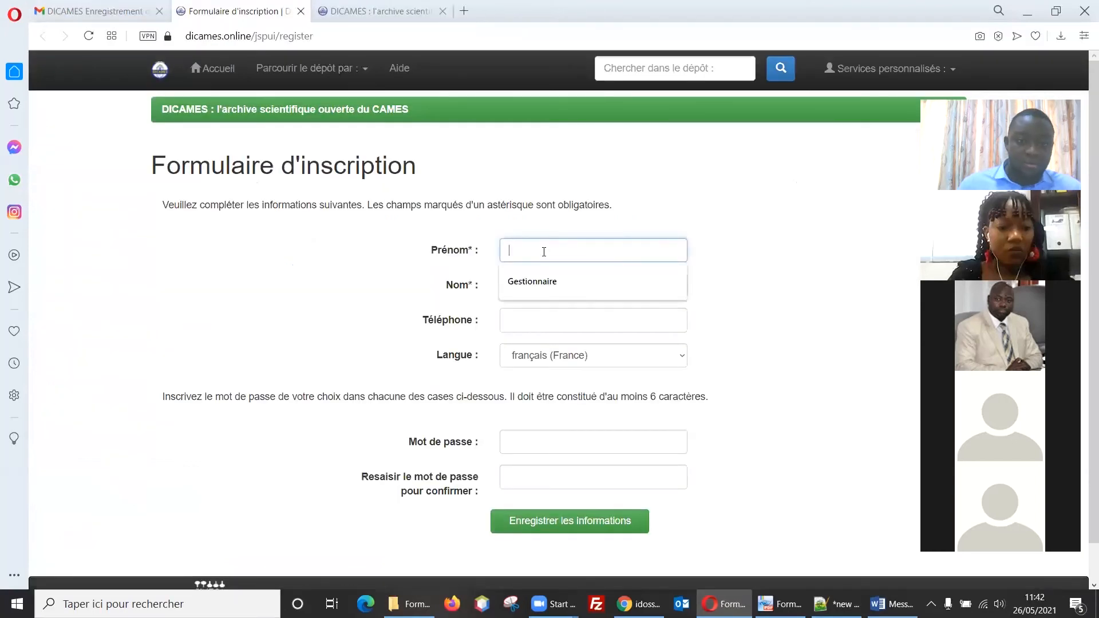
click(531, 287)
click(531, 286)
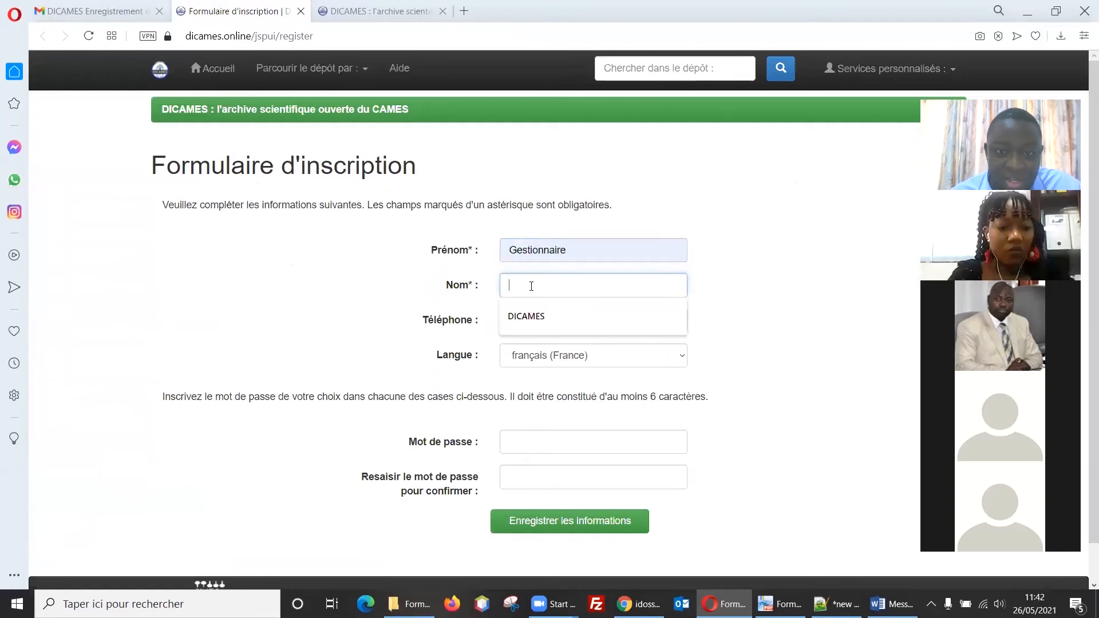
click(536, 318)
click(581, 251)
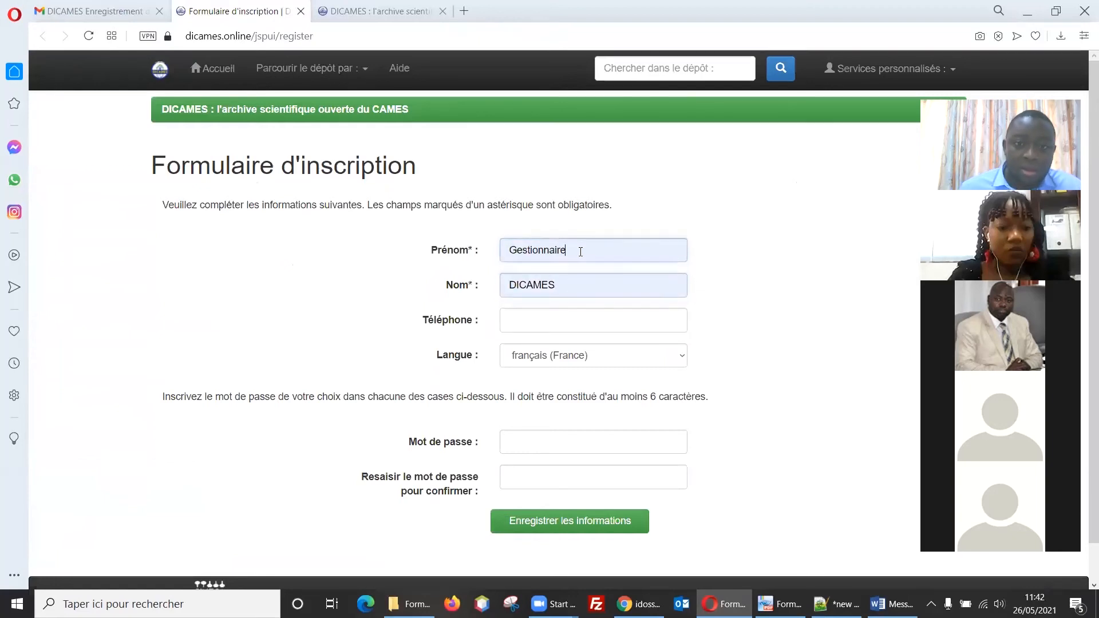
double_click(581, 251)
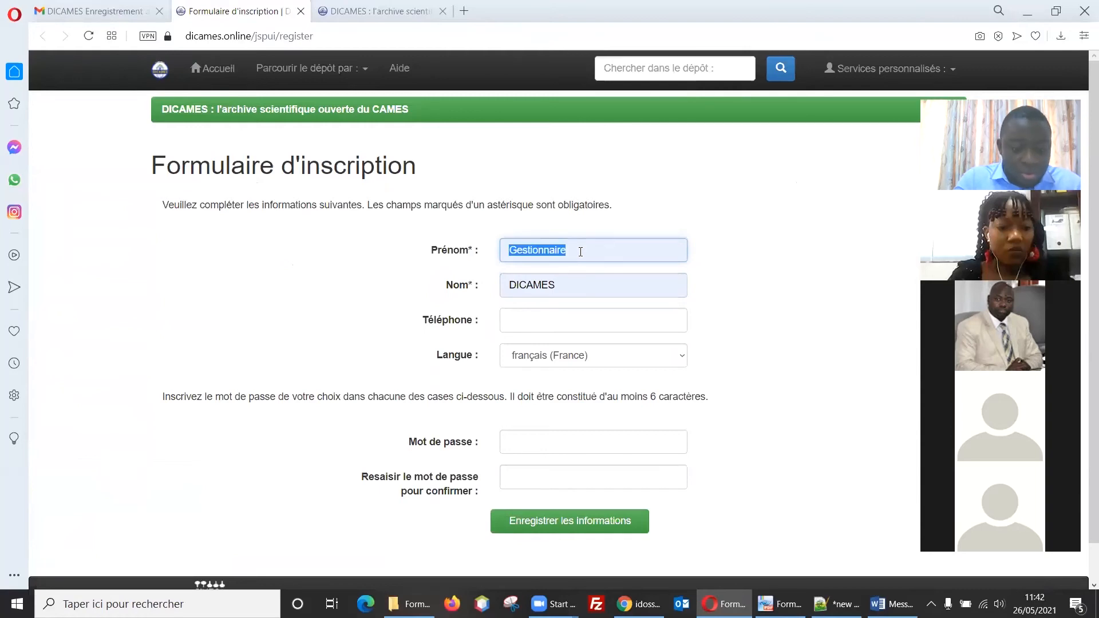
text(Vold)
text(ntaire)
click(570, 281)
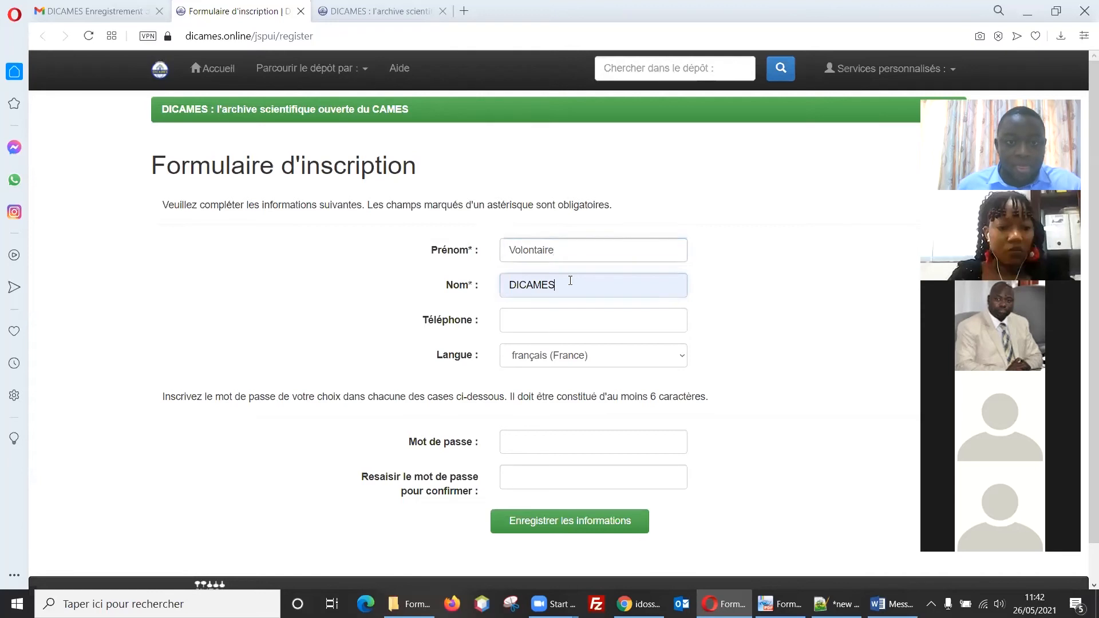
double_click(570, 280)
text(COLLAB)
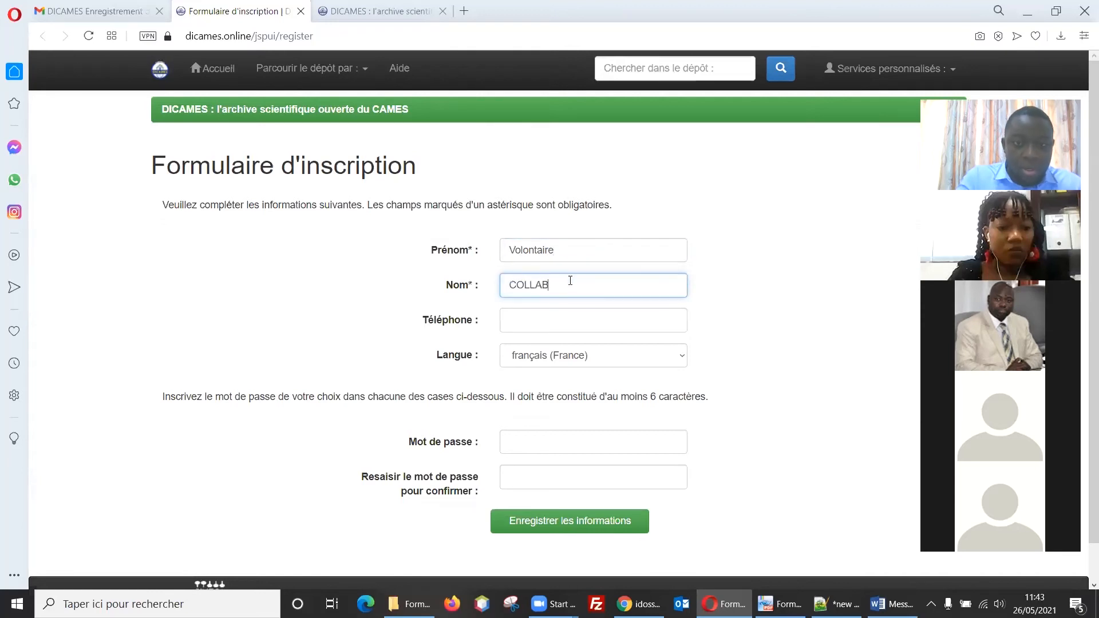
text(ORATEUR)
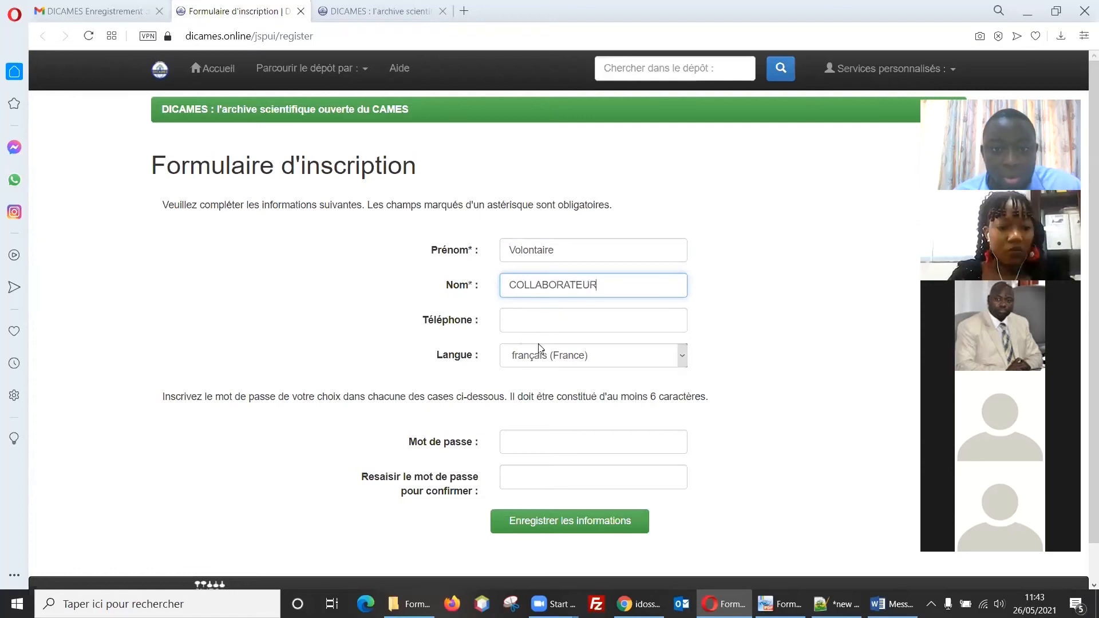
Step: Enter and confirm the account password, then save the registration details
click(509, 440)
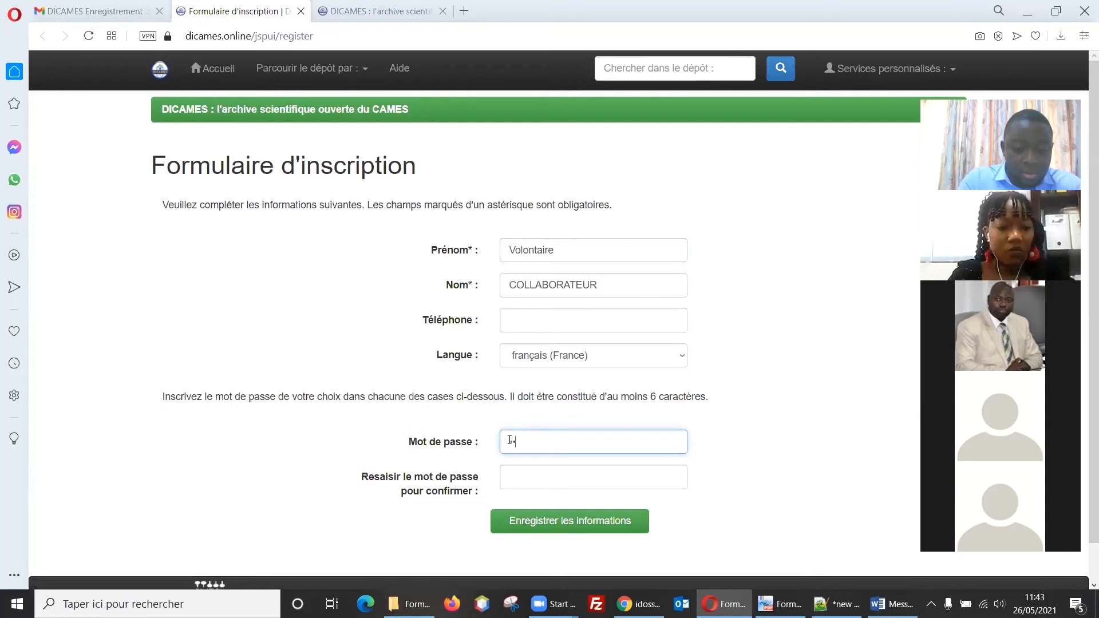
click(527, 473)
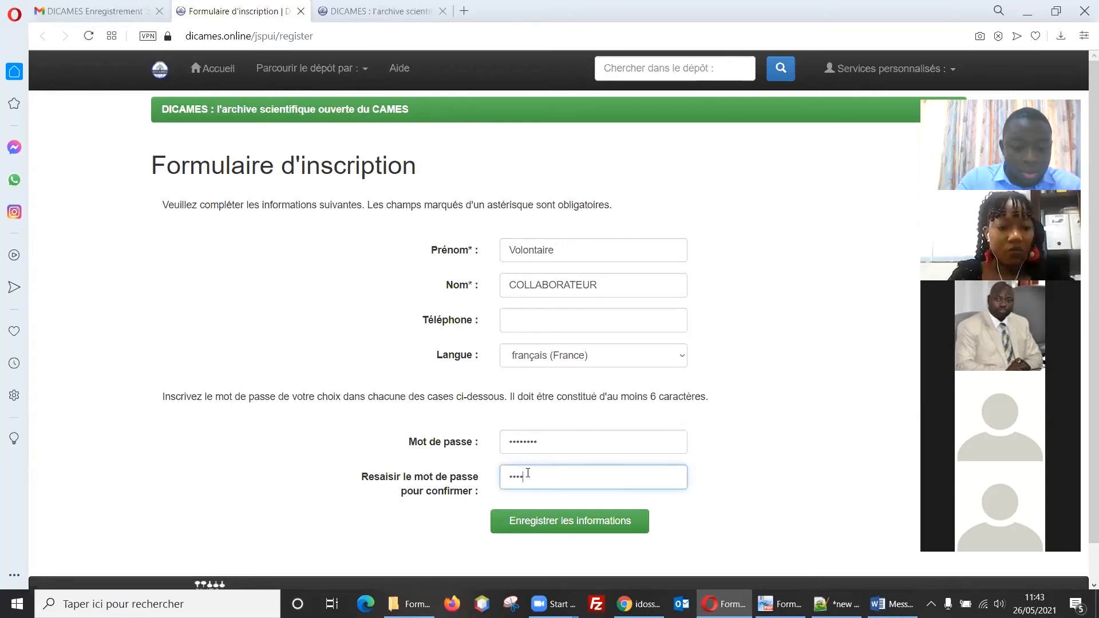
click(543, 511)
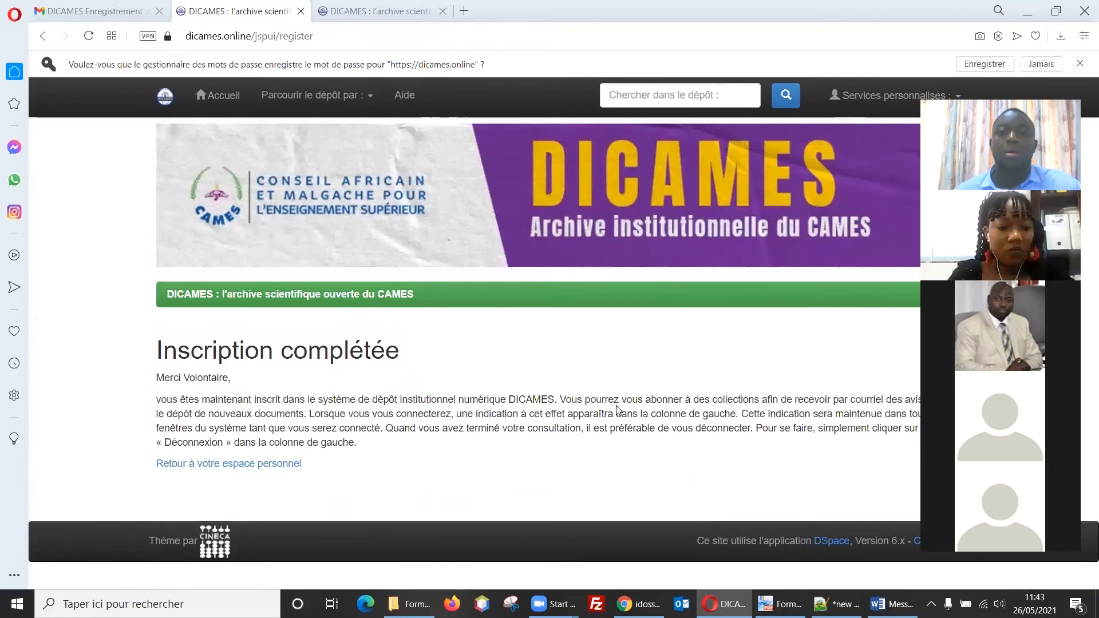
Step: Log in to Espace personnel with the new account's e-mail and password
click(885, 98)
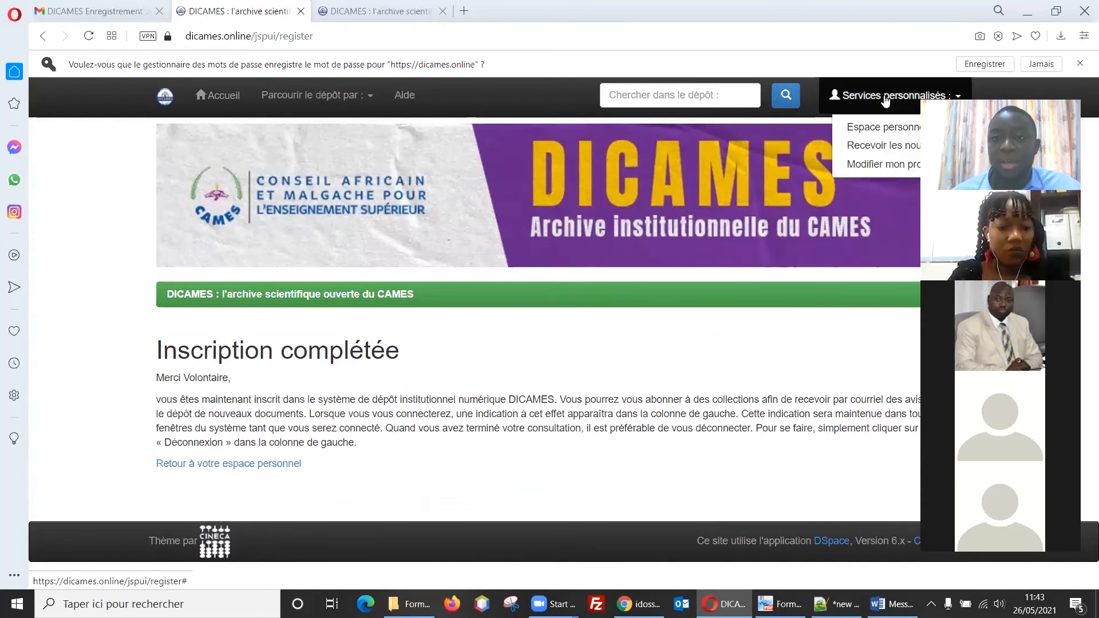
click(874, 129)
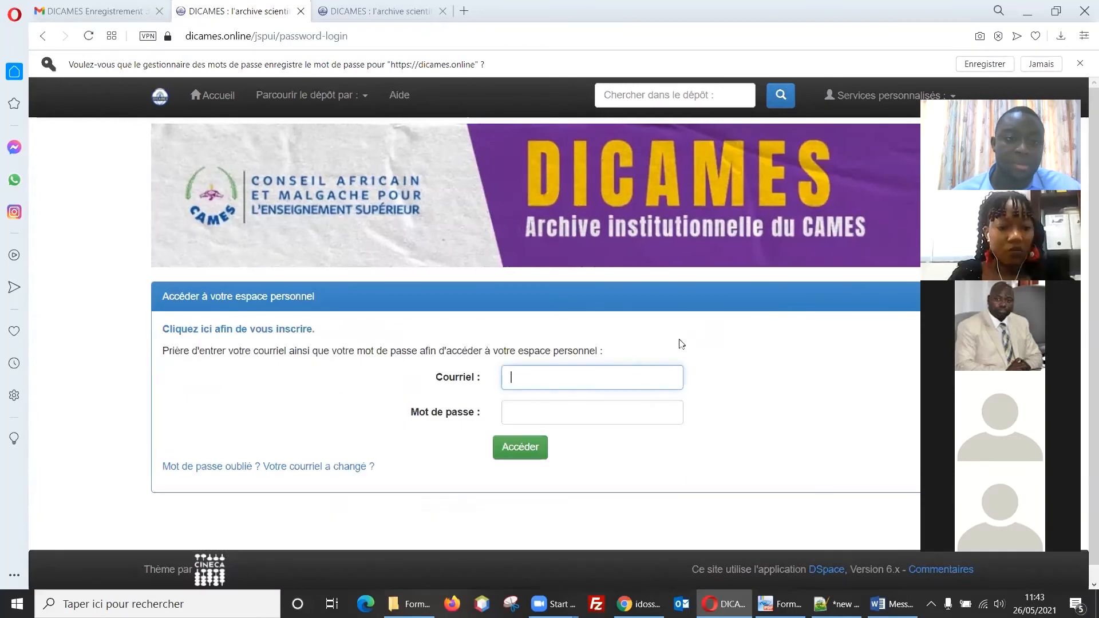
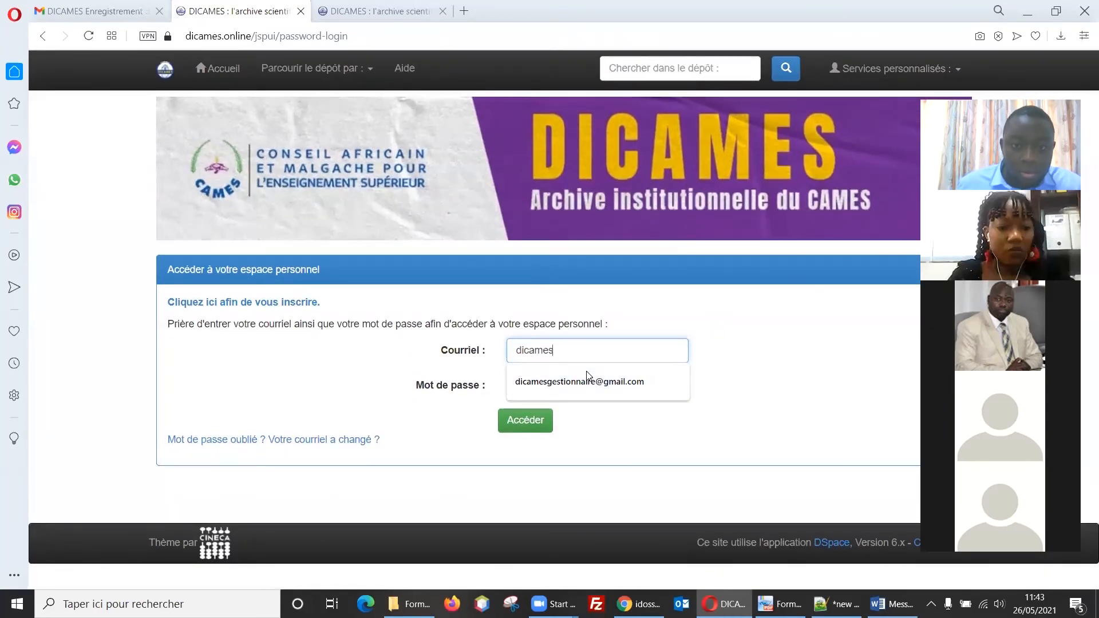
click(586, 379)
click(552, 387)
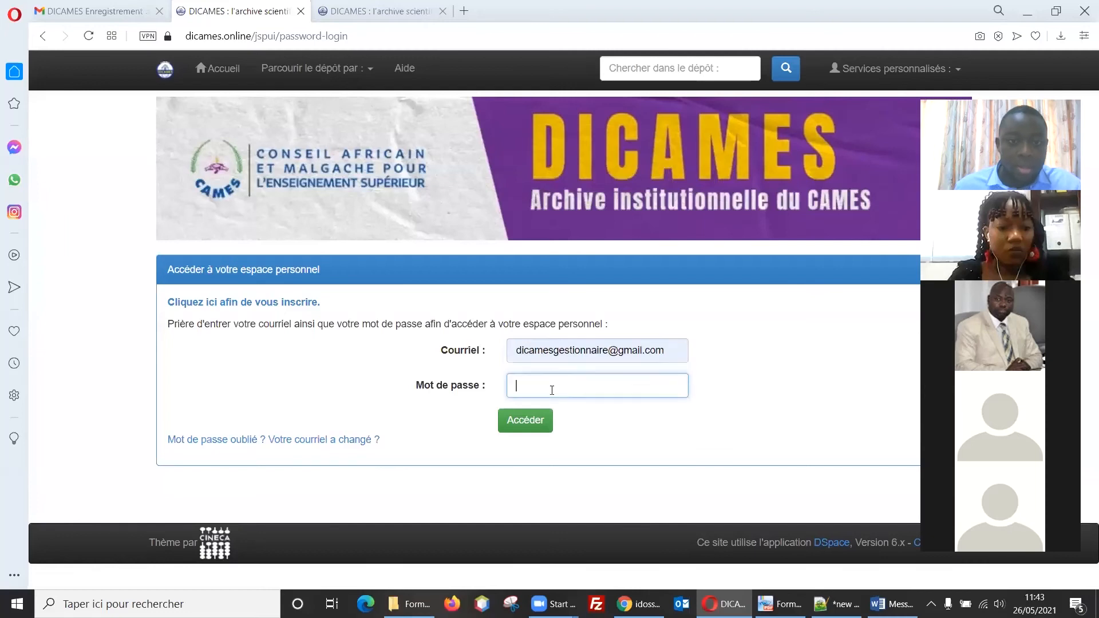
text(•••••)
key(Return)
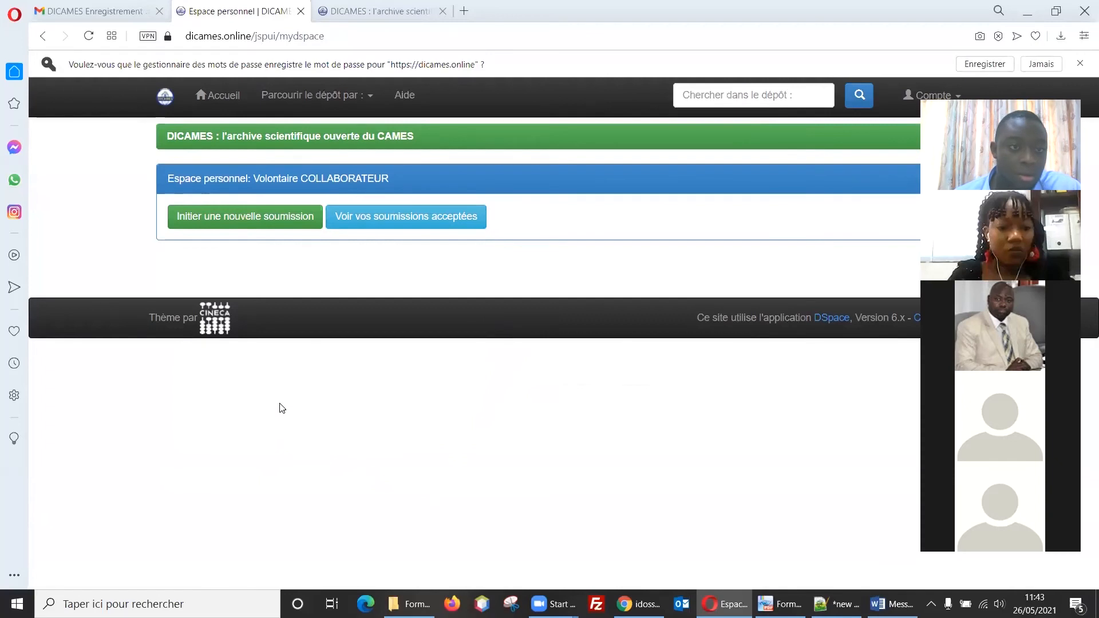
Step: Start a new submission and highlight the warning that this account cannot submit documents
click(217, 222)
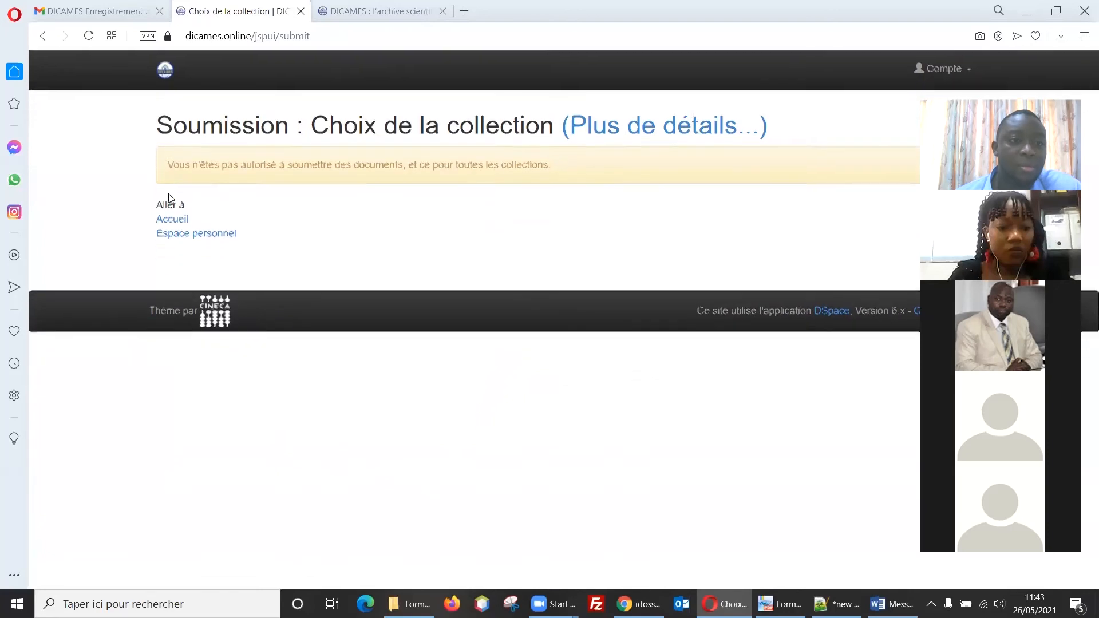
drag(166, 165, 562, 178)
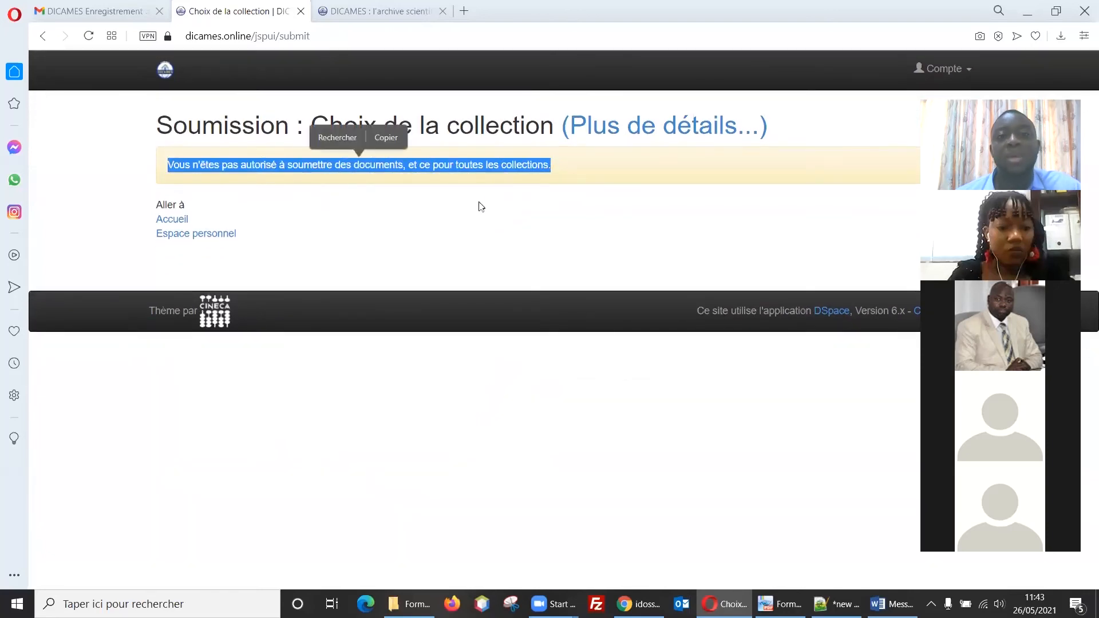
click(538, 219)
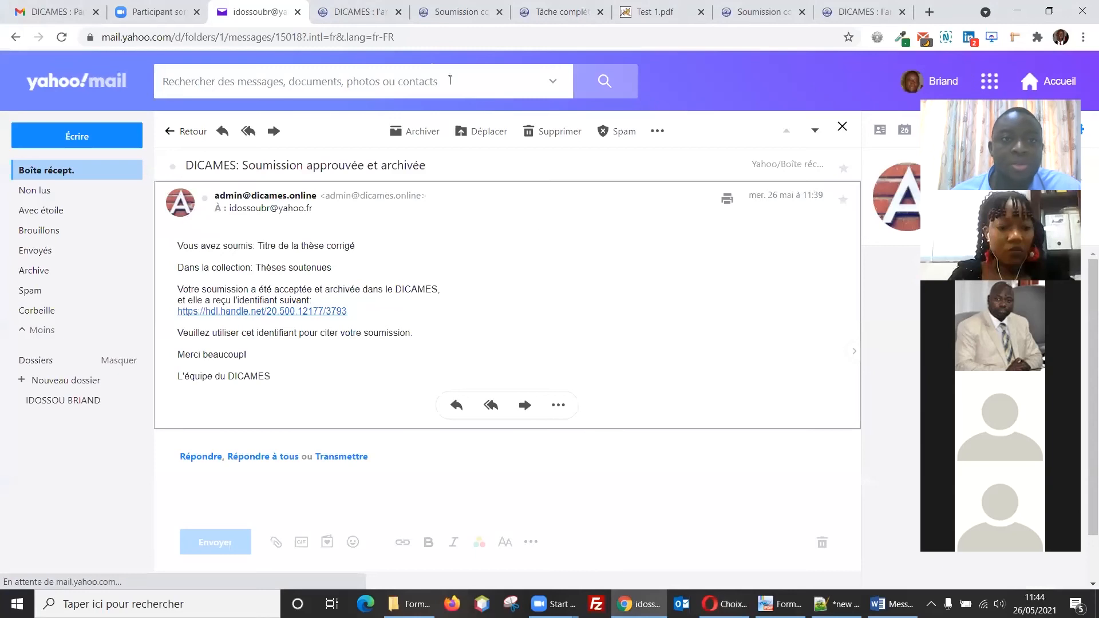
Step: Go from the archived thesis item page (handle 20.500.12177/3793) to the DICAMES home page
click(361, 9)
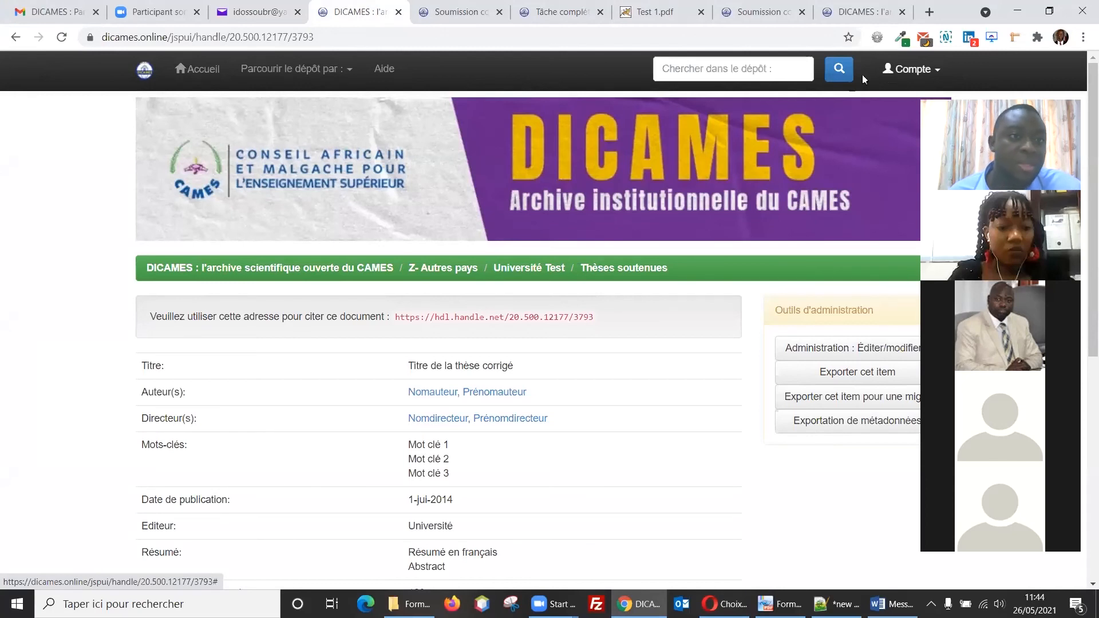
click(207, 80)
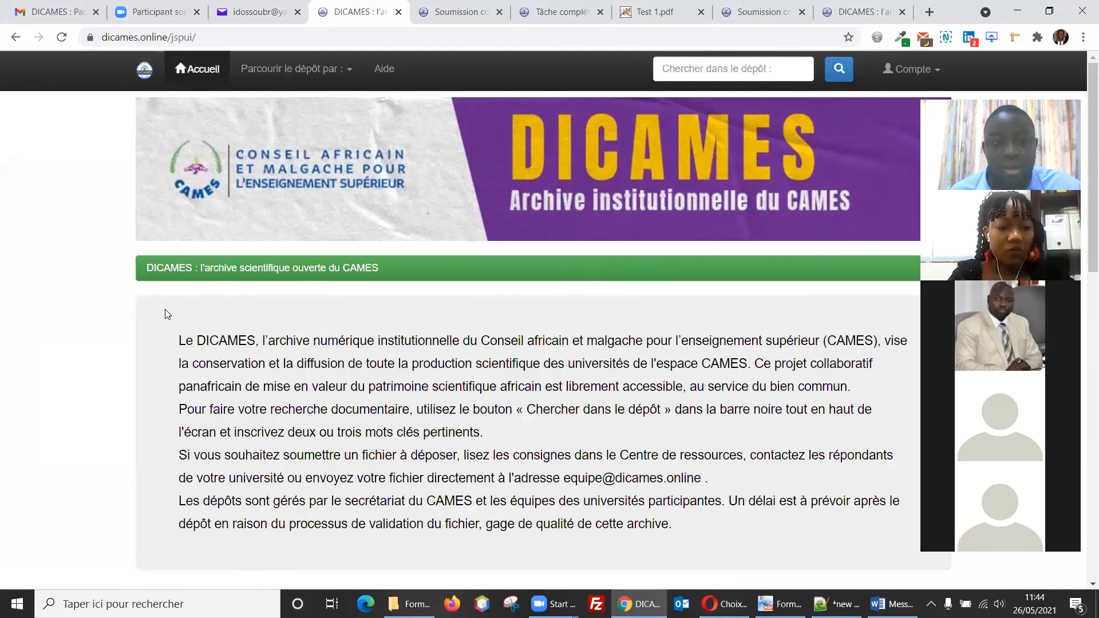
Step: Navigate Z- Autres pays > Université Test to the Thèses soutenues collection page
scroll(195, 250, down, 3)
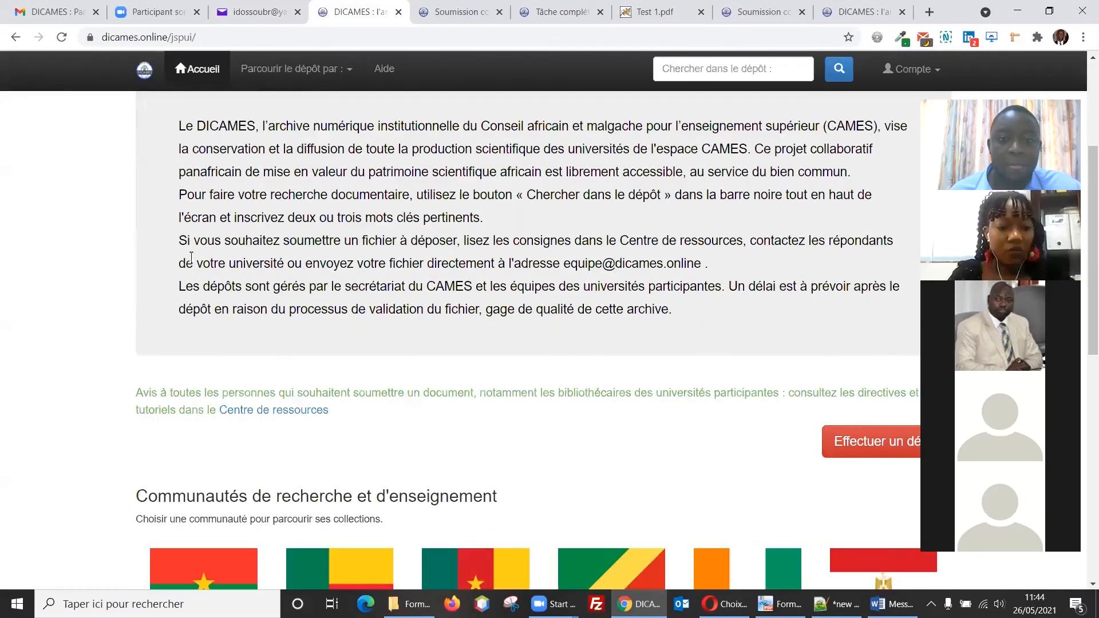
scroll(191, 257, down, 8)
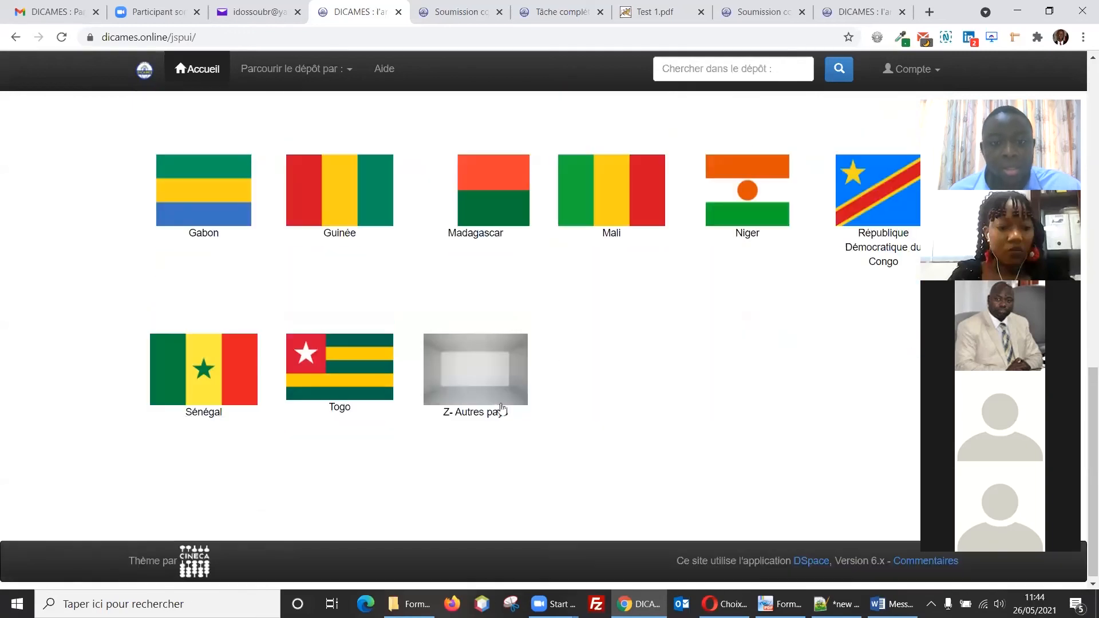
click(515, 385)
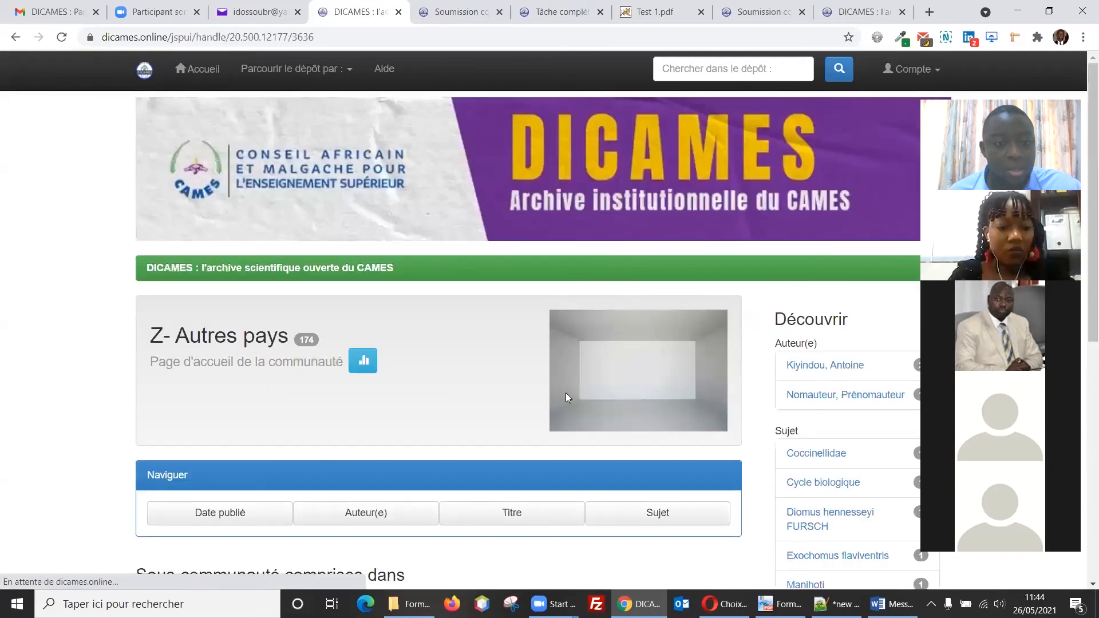
scroll(412, 383, down, 3)
scroll(550, 469, down, 1)
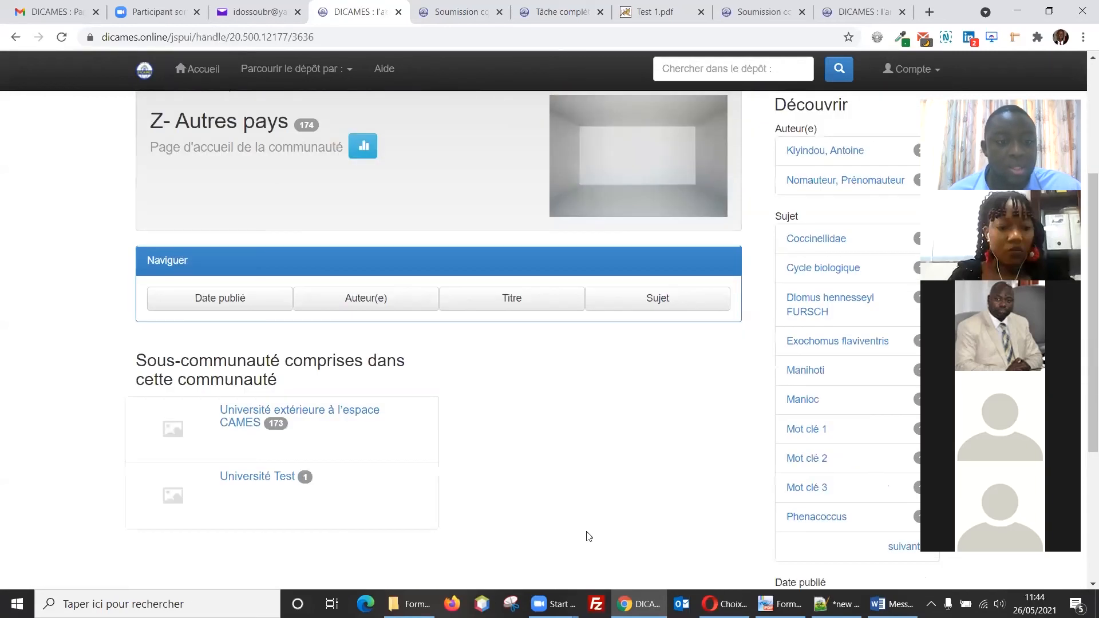
click(274, 484)
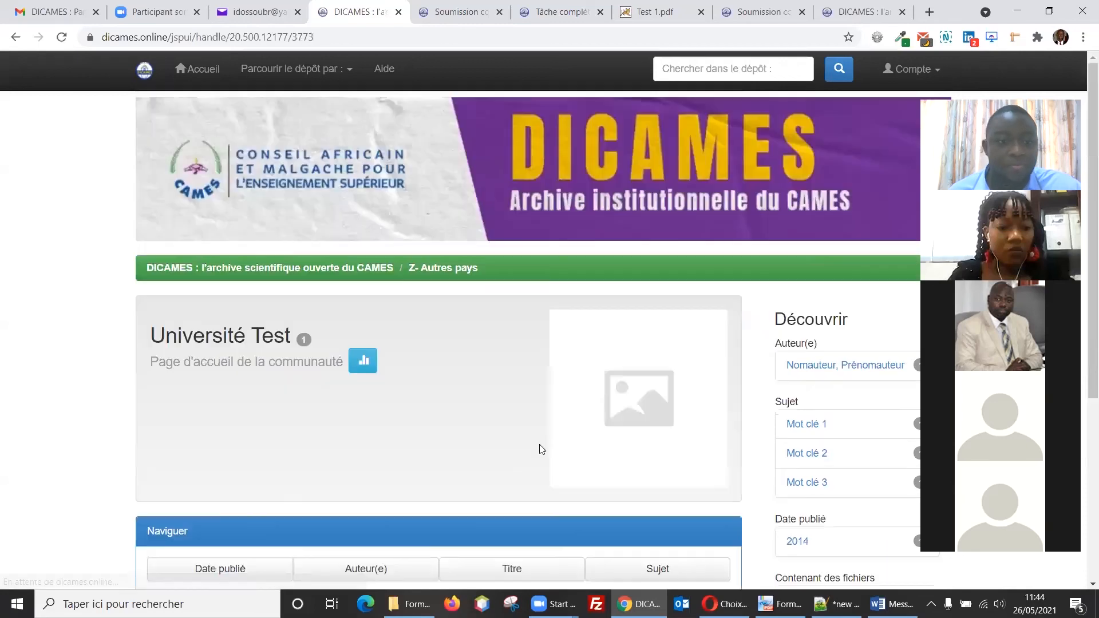
scroll(541, 442, down, 3)
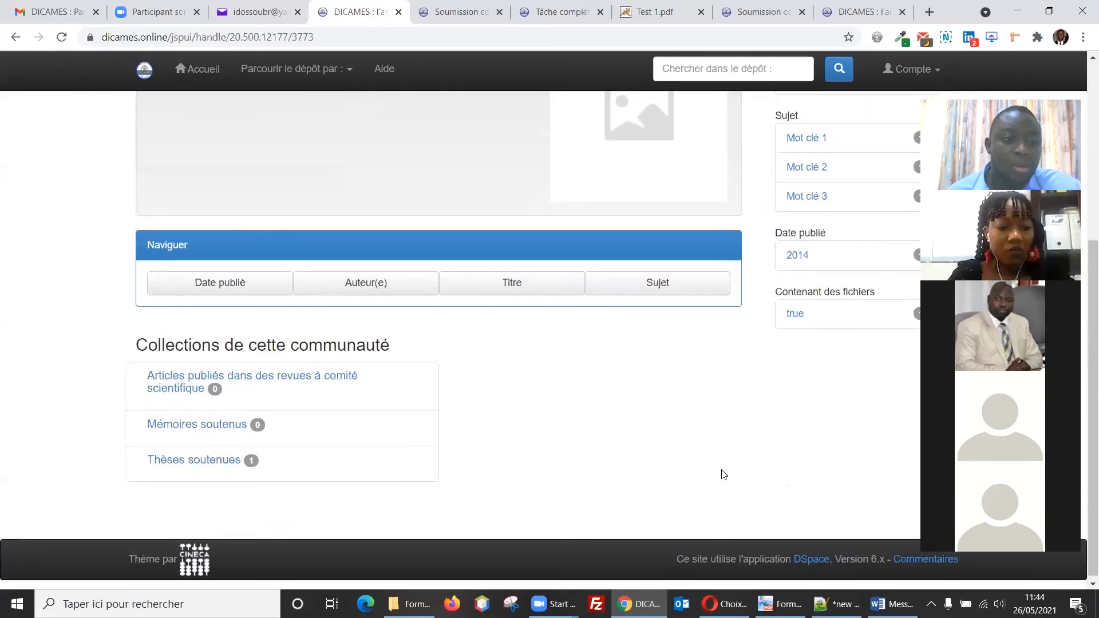
click(177, 462)
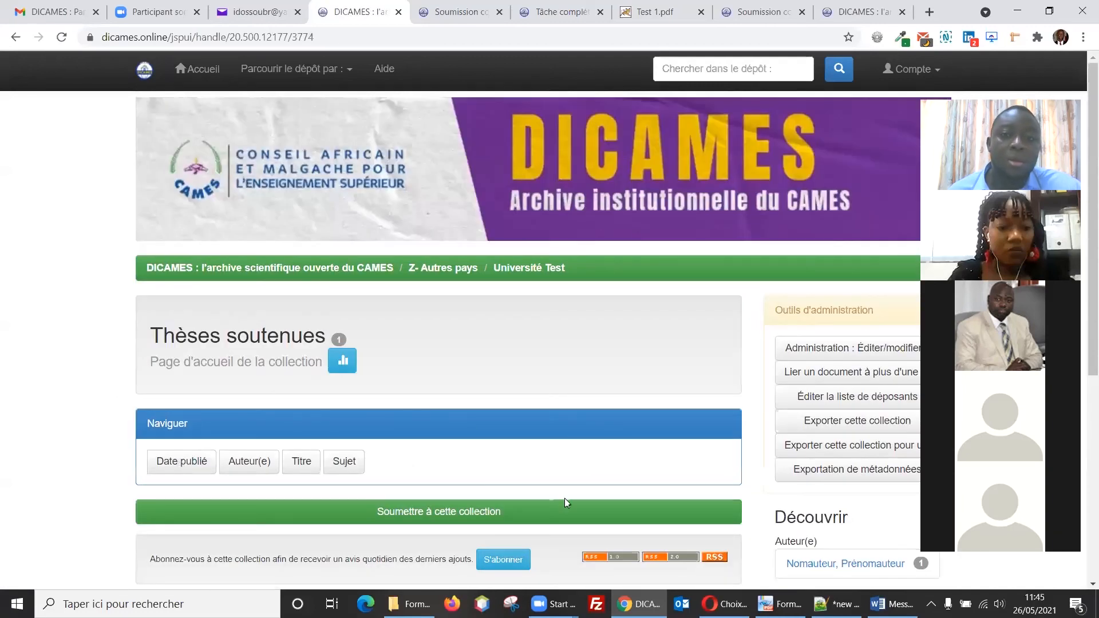
scroll(603, 490, down, 1)
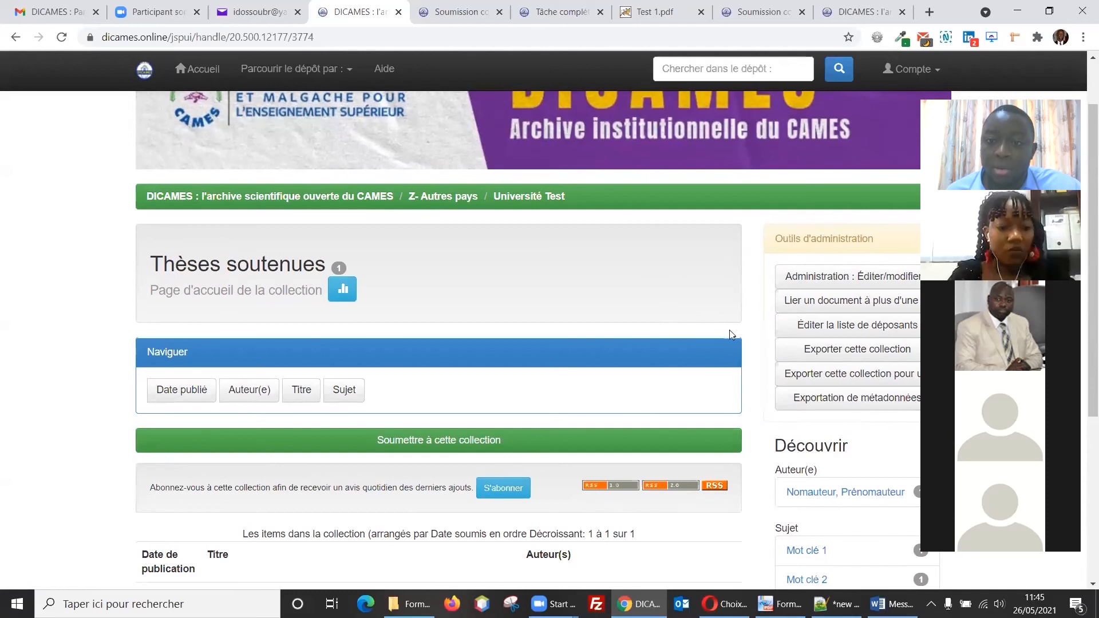
Step: Open the collection's administrative edit page and the Soumissionnaires group editor
click(805, 280)
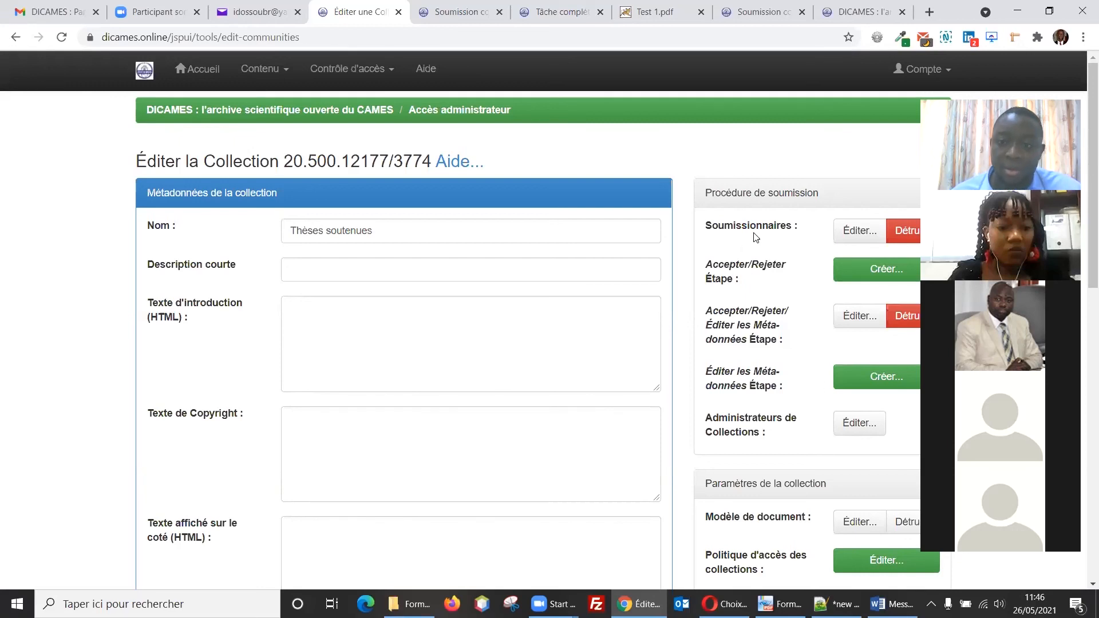
click(852, 233)
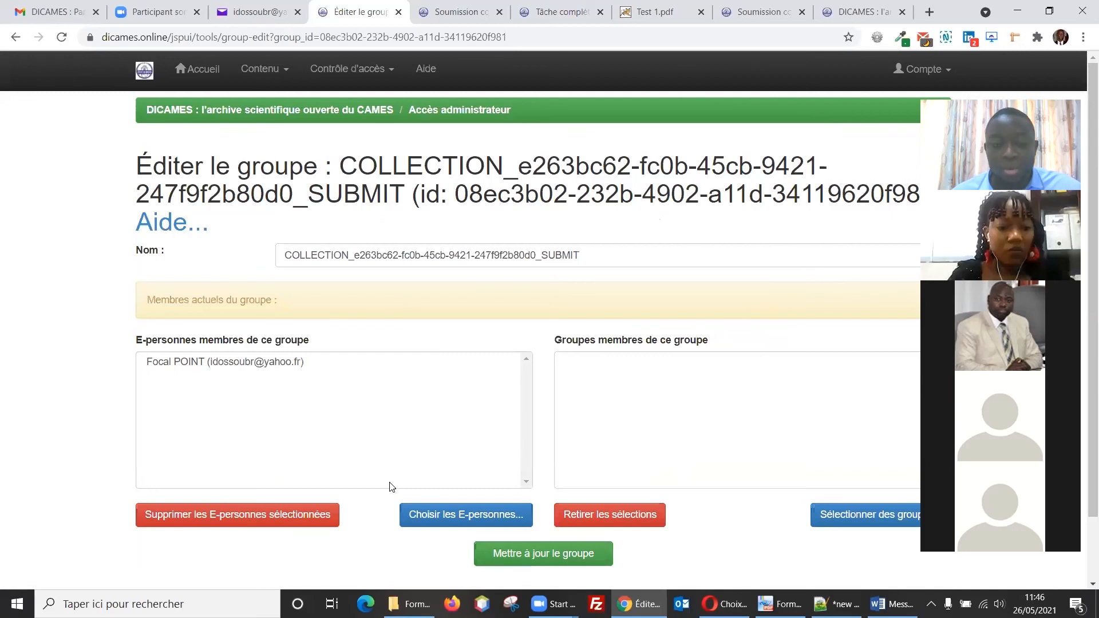
Step: Search e-persons for COLLABORATEUR, add the volunteer to the submitters group, and update it
click(424, 515)
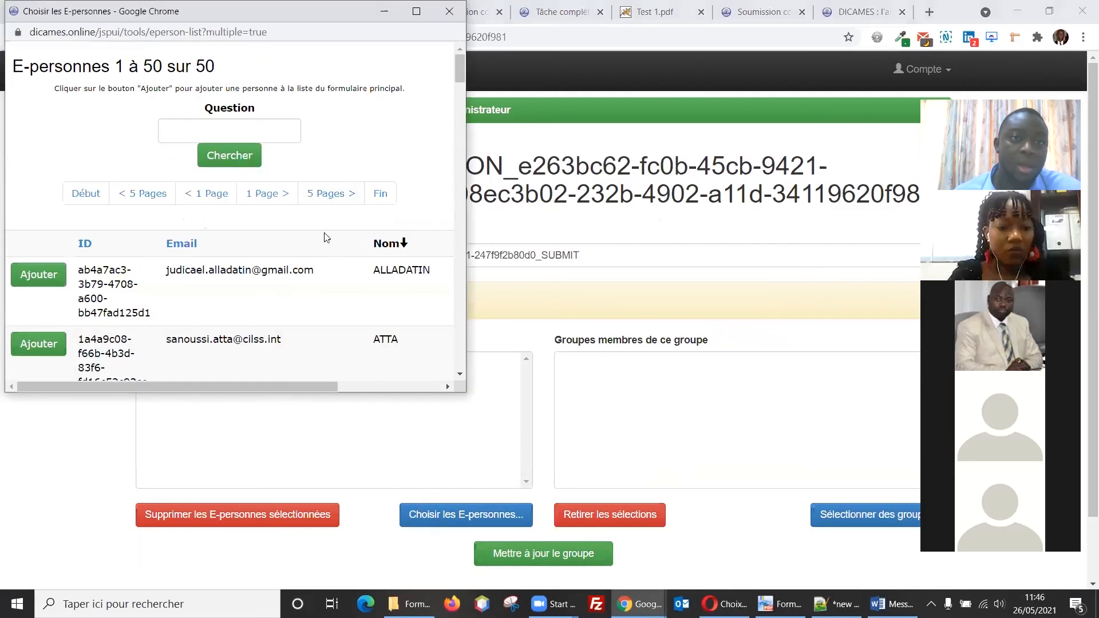
drag(325, 16, 327, 86)
click(223, 201)
text(COLL)
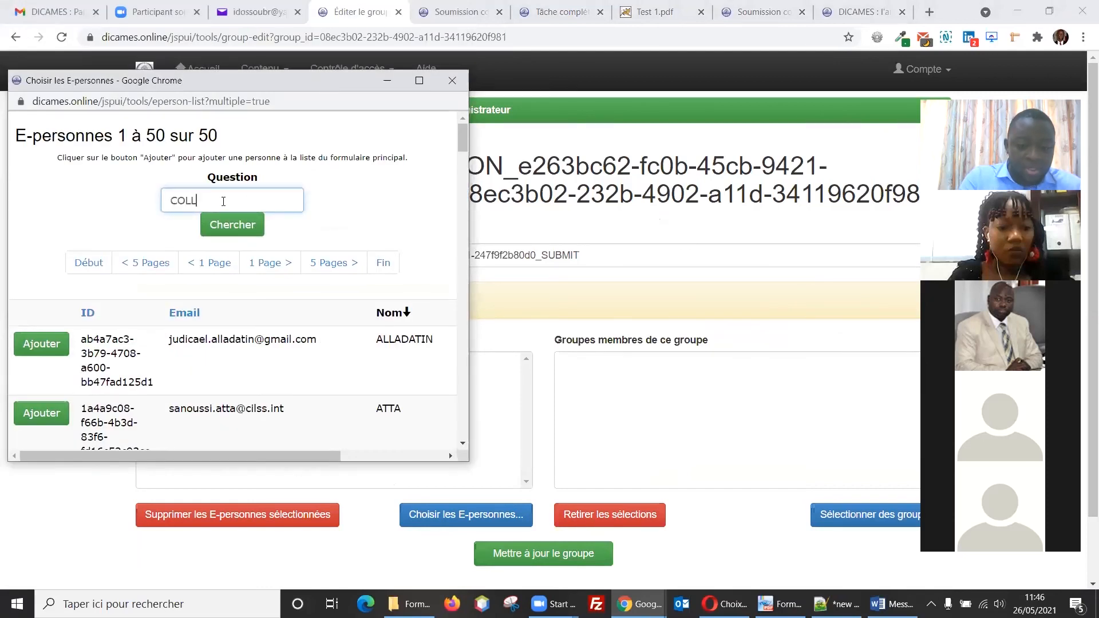
text(ABORATEUR)
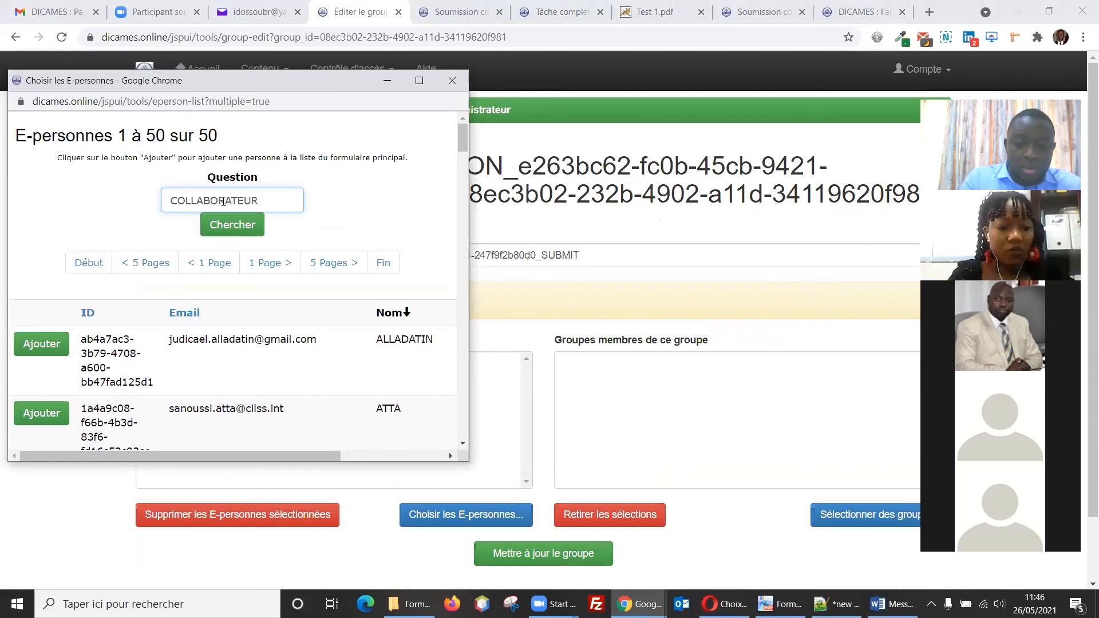
key(Return)
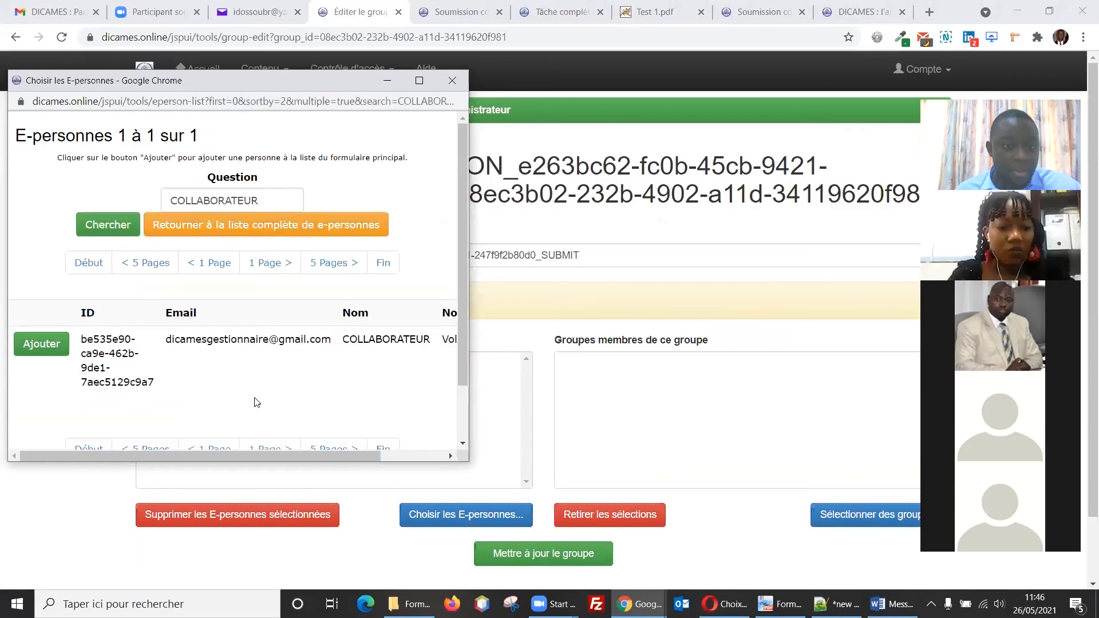
click(58, 350)
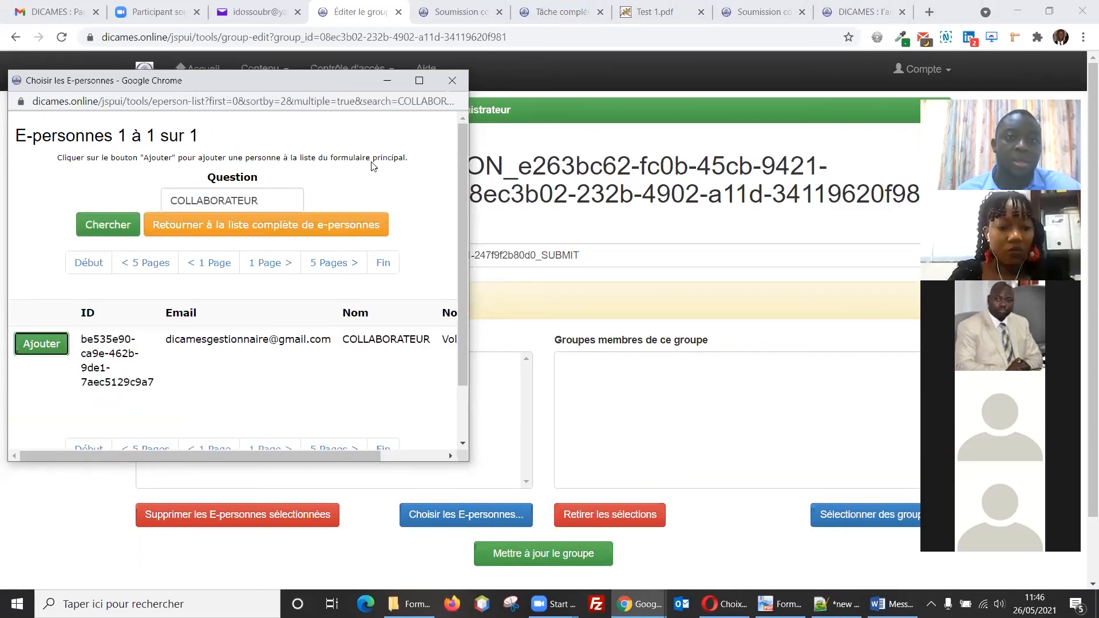
click(452, 80)
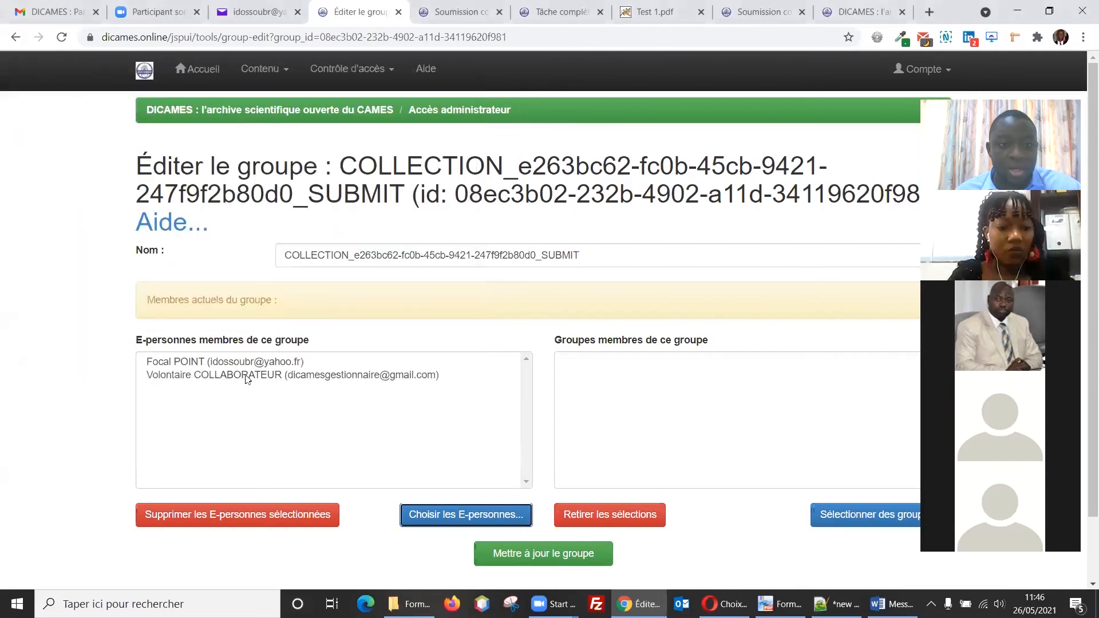
click(545, 558)
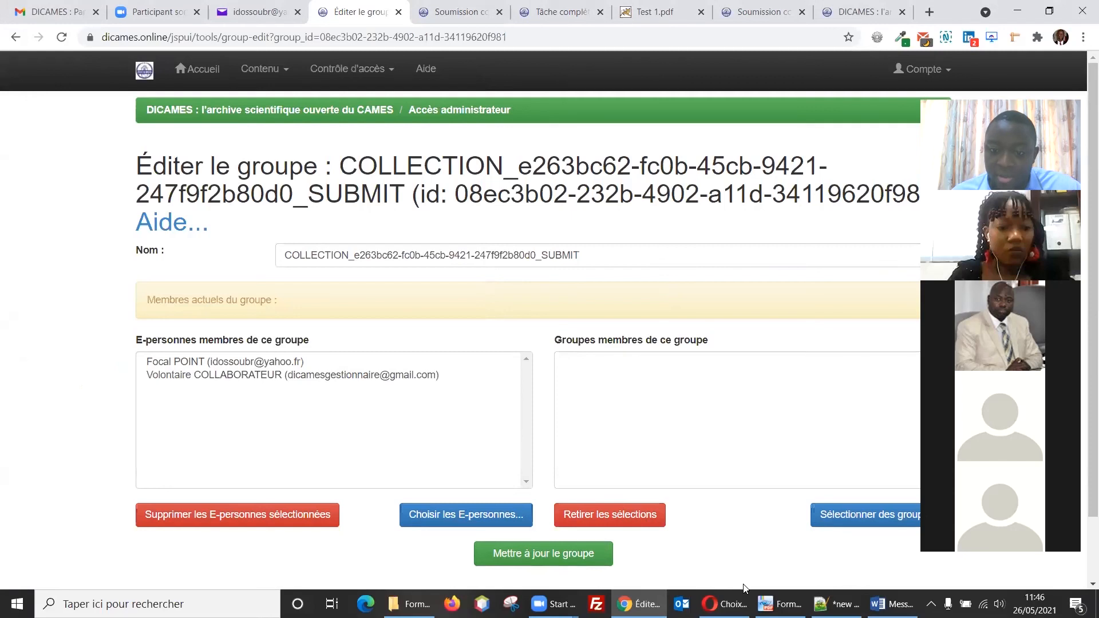
Step: Switch to Opera and open the volunteer's Espace personnel
mouse_move(723, 603)
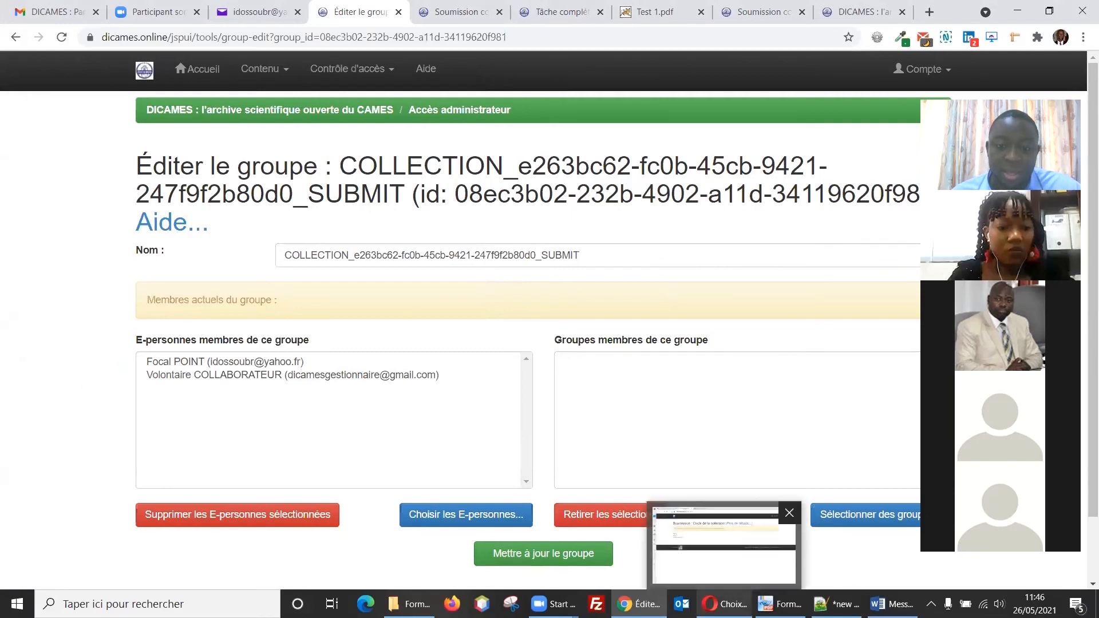
click(709, 574)
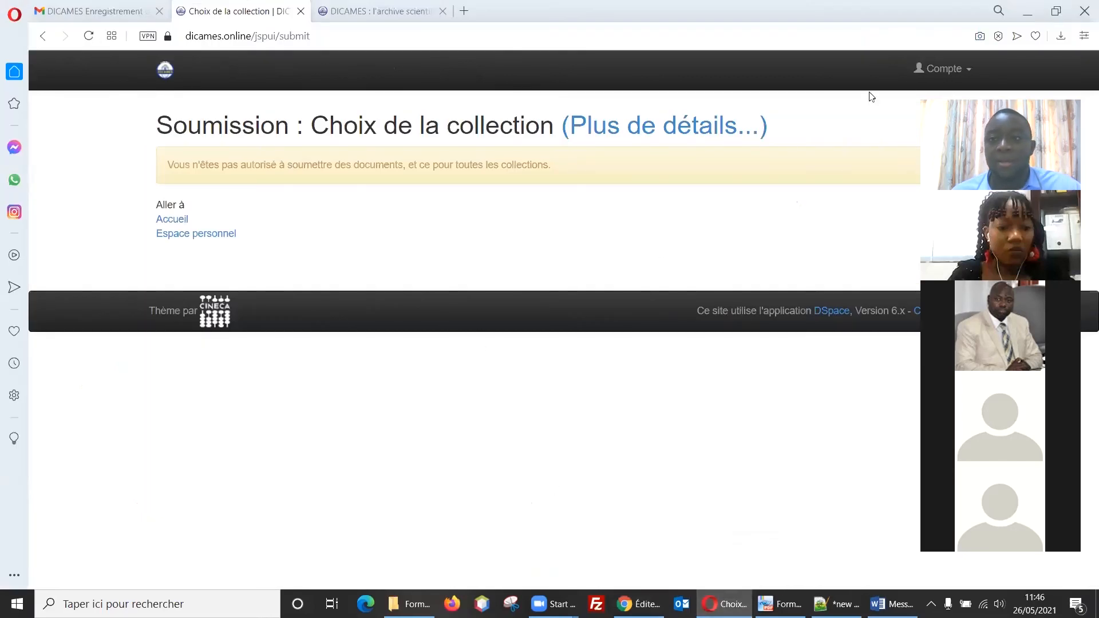
click(936, 70)
click(881, 116)
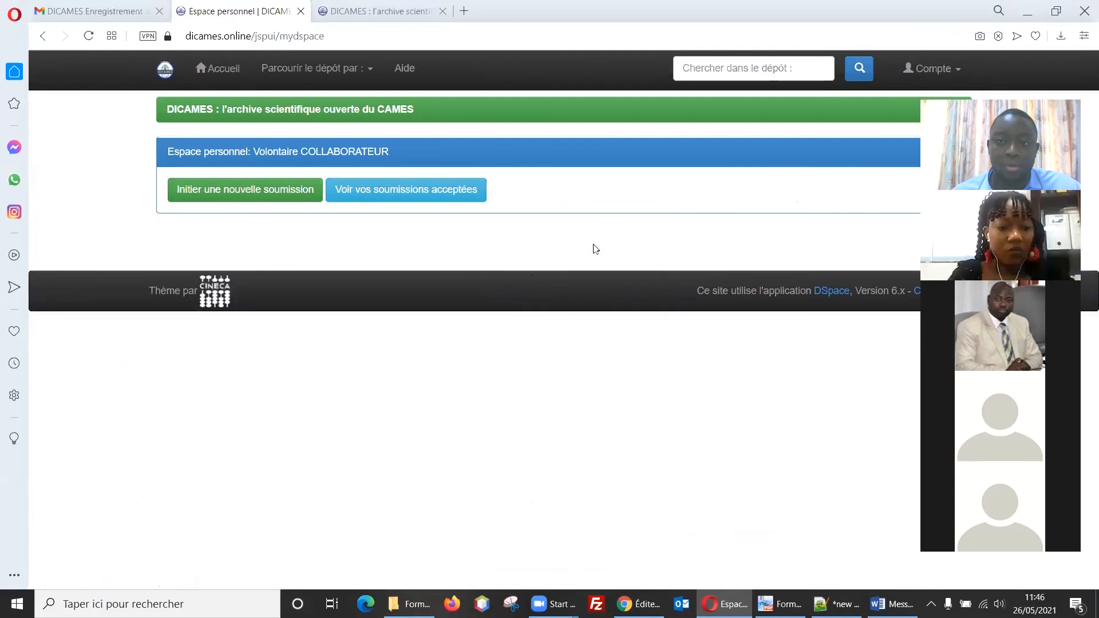
Step: Start a new submission in Université Test's Thèses soutenues collection and continue
click(240, 196)
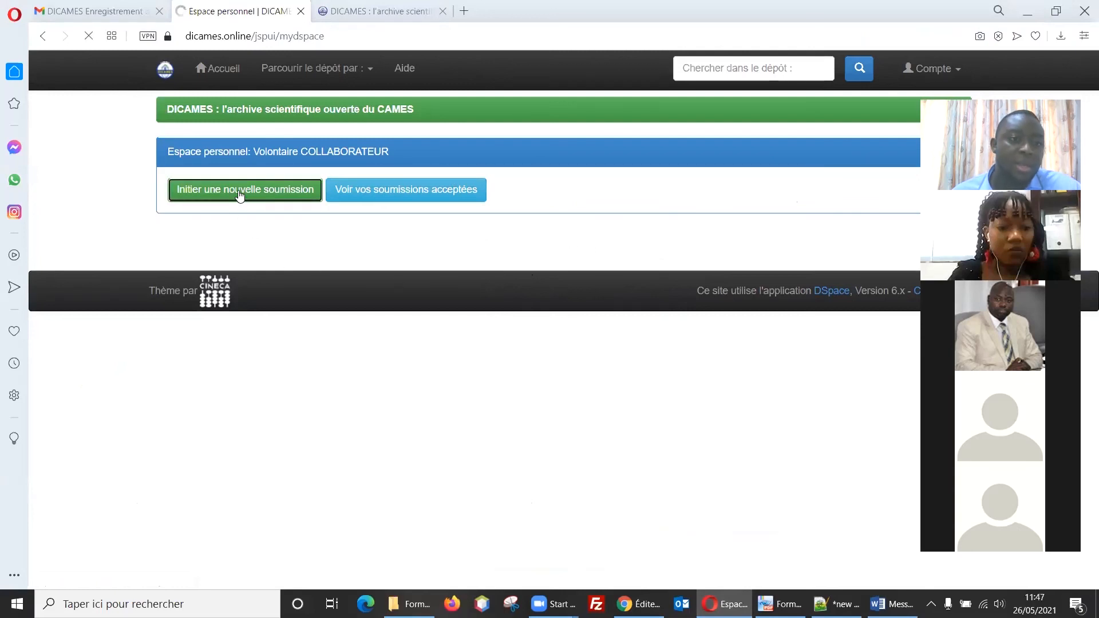
click(306, 237)
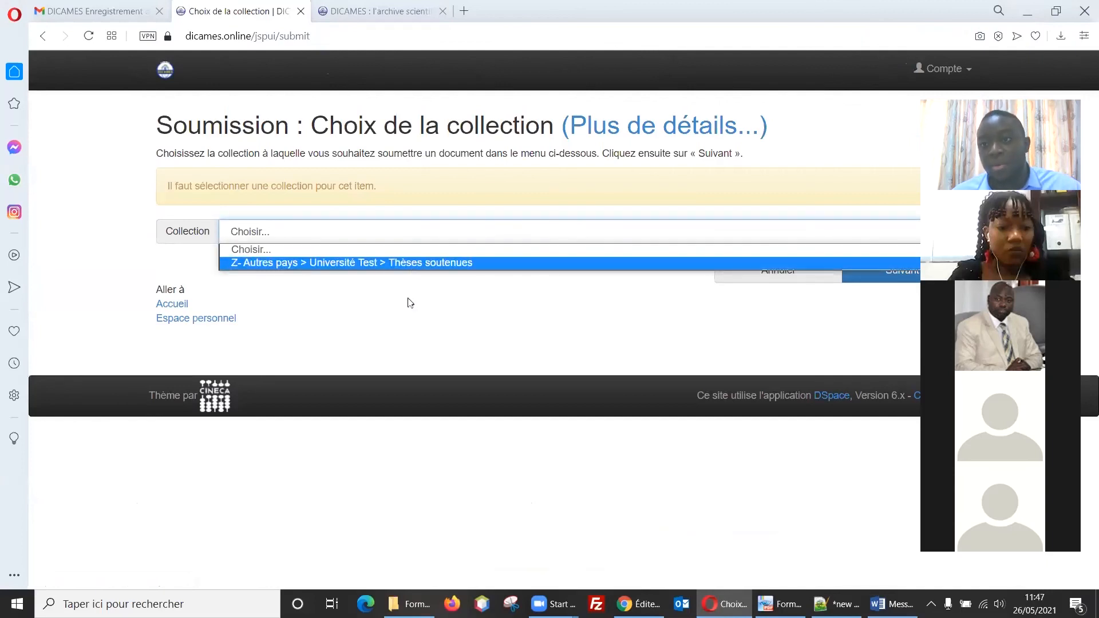
click(430, 262)
click(858, 277)
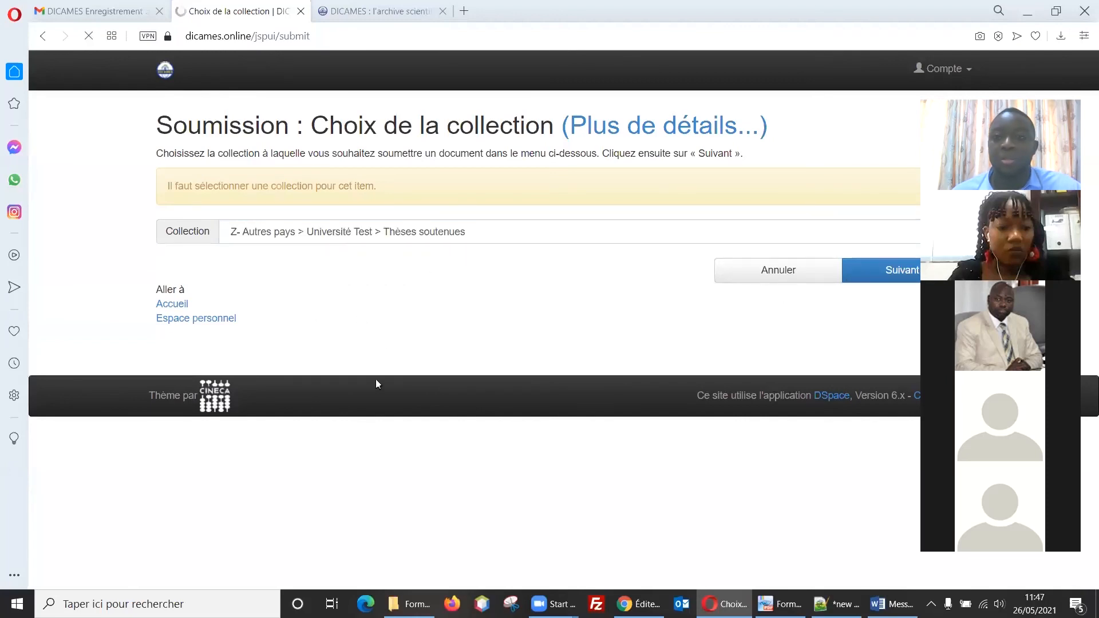